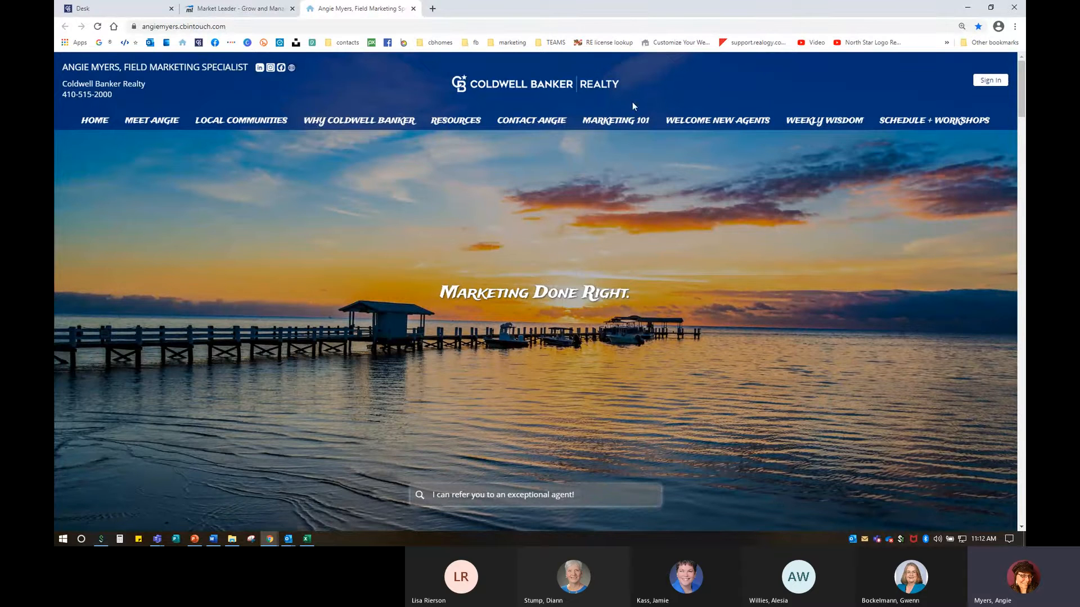
Look through the header tabs and their sub-pages on the live website, from Home to Schedule + Workshops
mouse_move(618, 117)
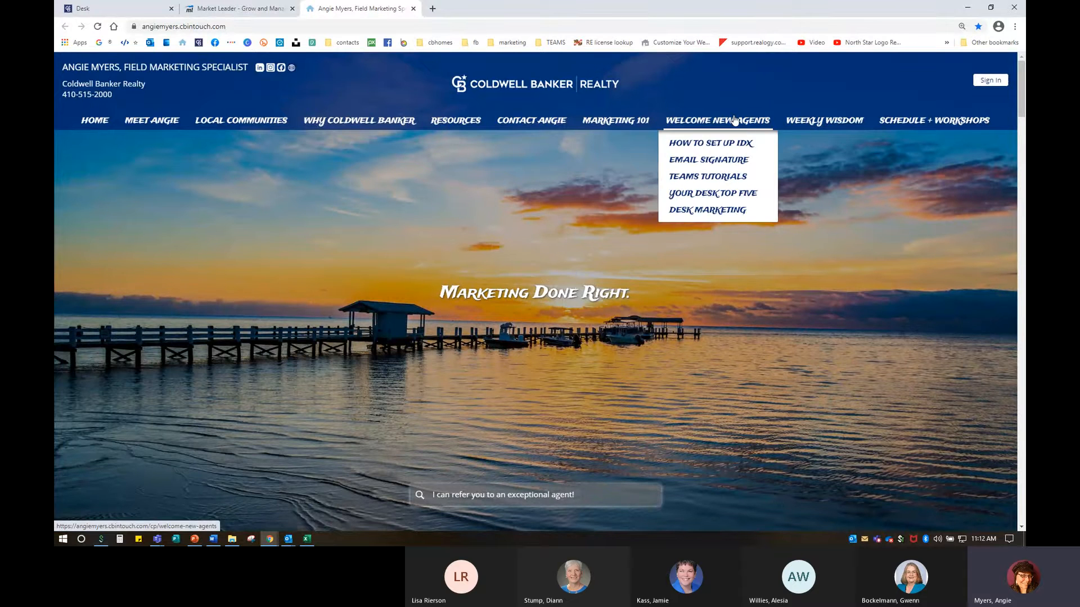
mouse_move(808, 120)
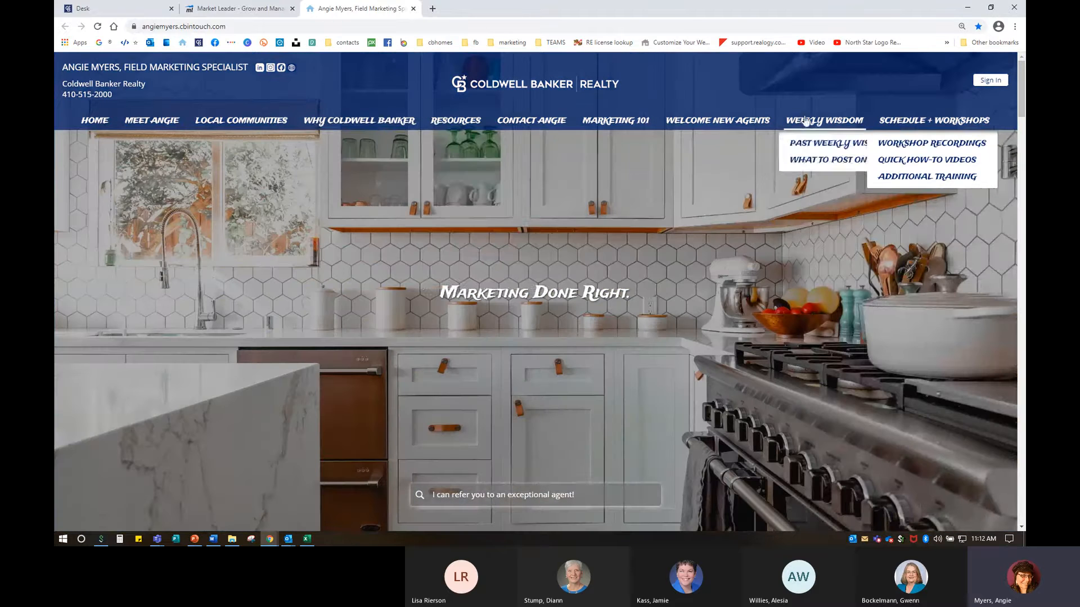
mouse_move(461, 133)
mouse_move(143, 123)
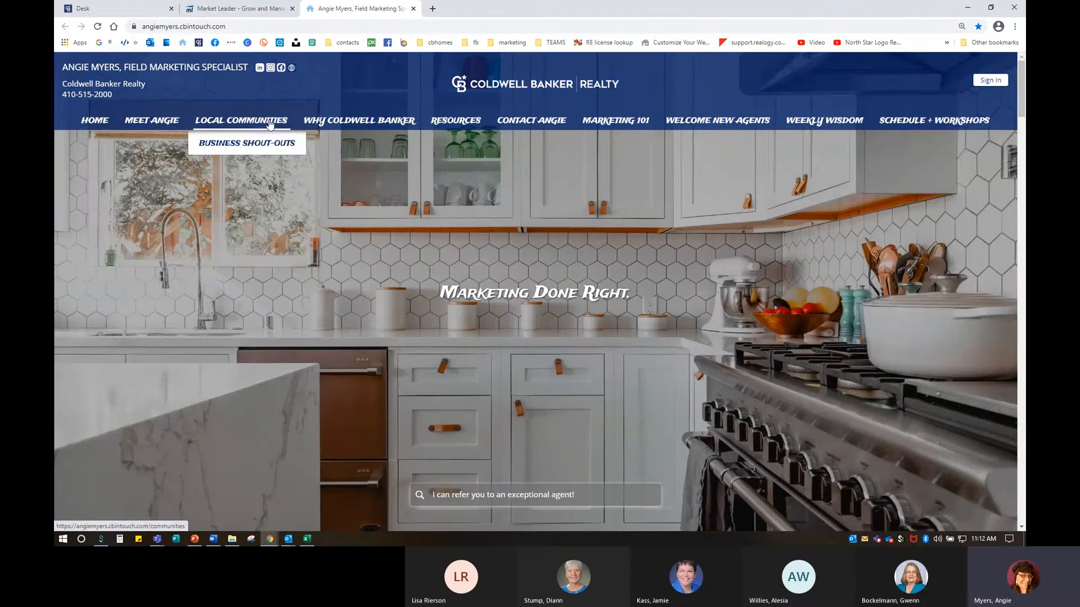
Switch from the live website to the Market Leader admin dashboard, checking the Desk page on the way
left_click(210, 12)
mouse_move(833, 71)
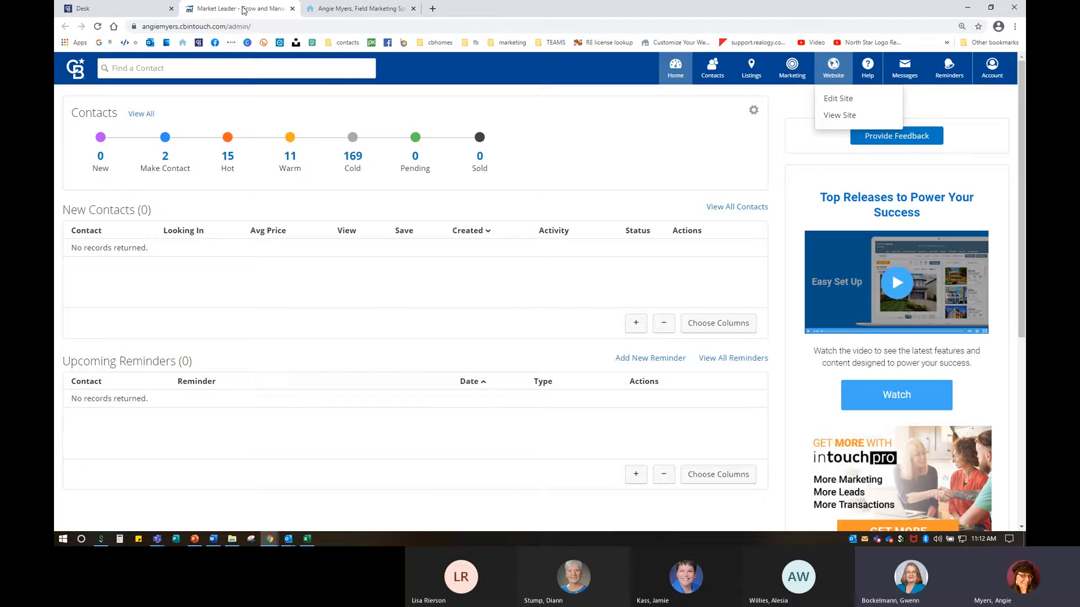
left_click(122, 11)
left_click(392, 290)
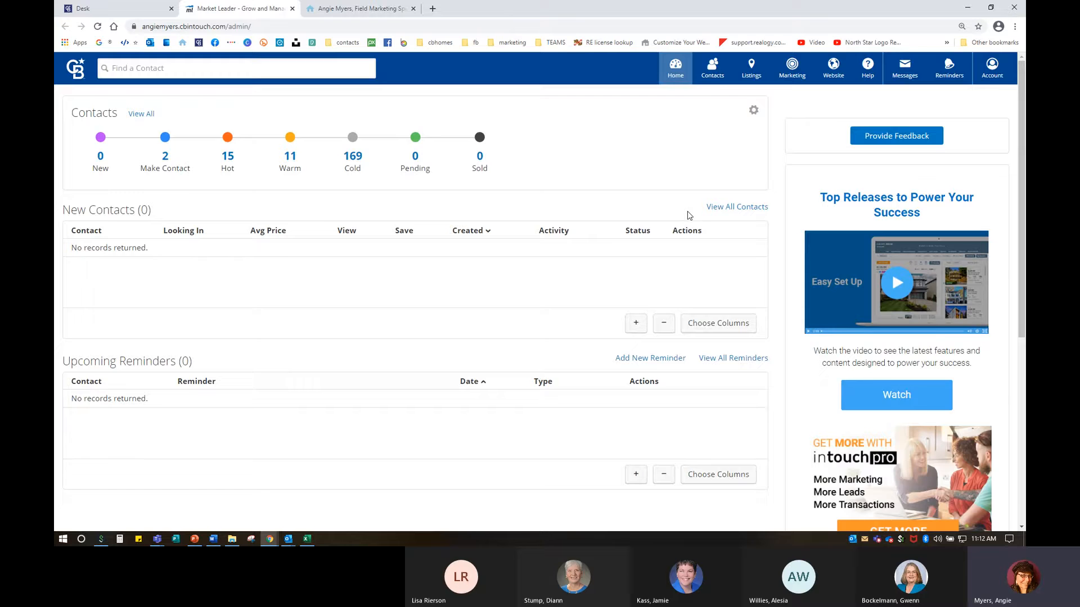
scroll(689, 215, "up", 1)
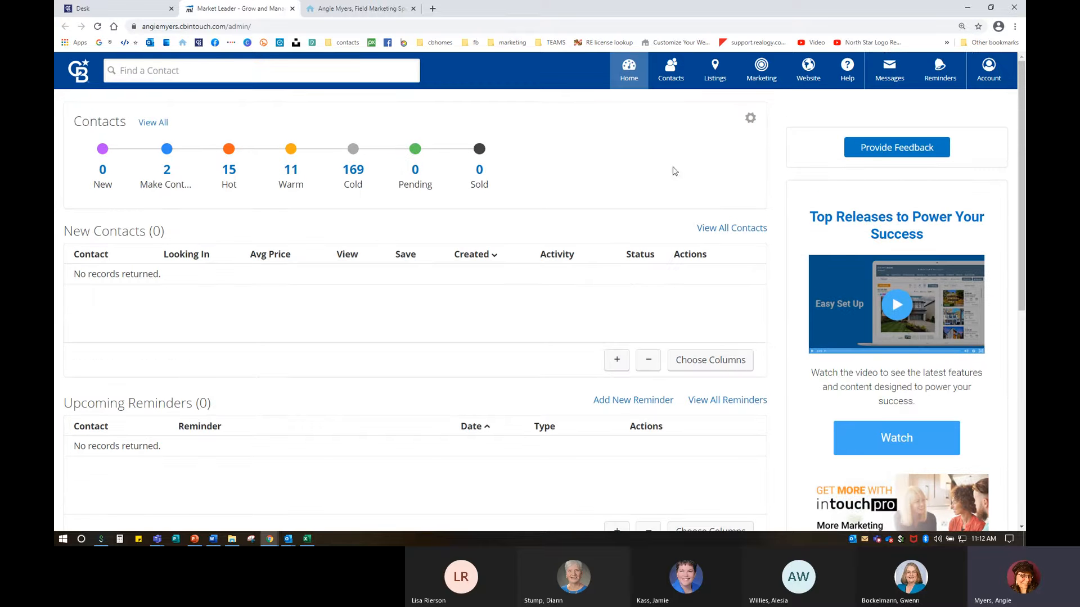
Look at the View Site option in the admin dashboard, and bring up the live website for viewing
left_click(810, 67)
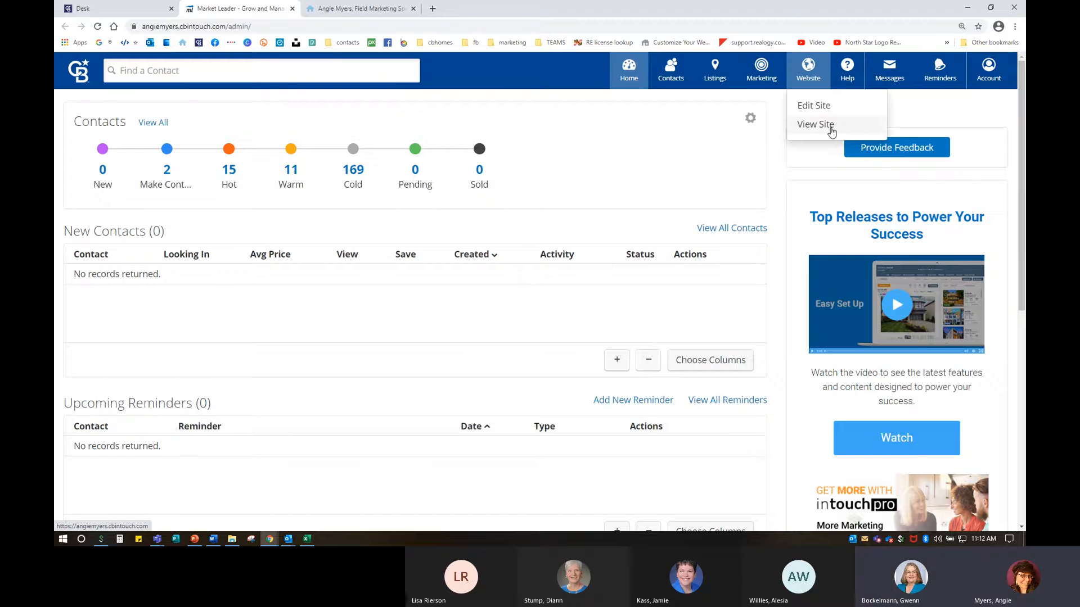
key("ctrl")
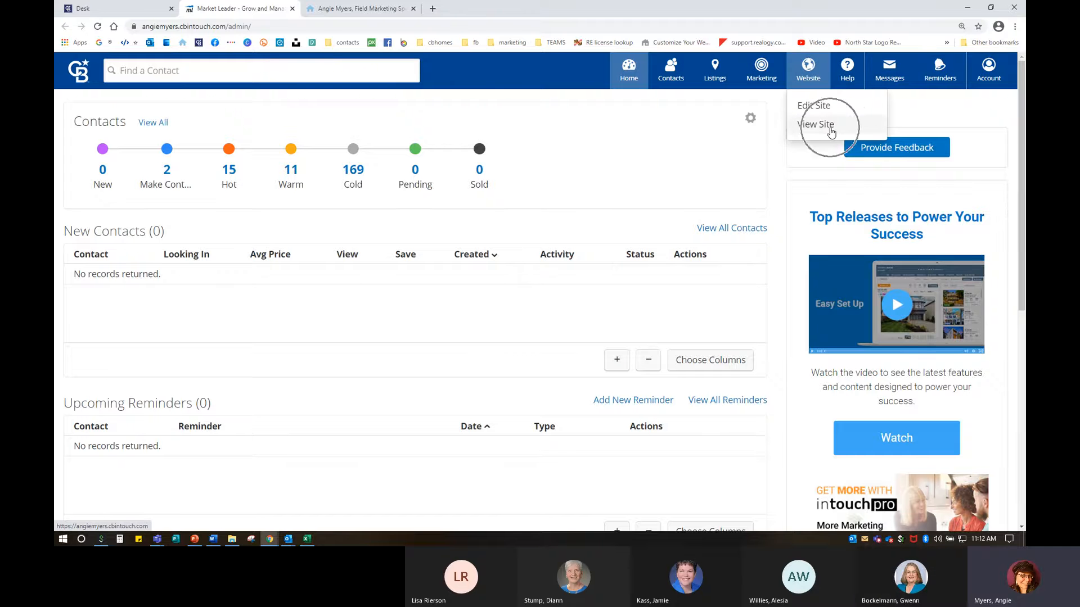
left_click(347, 5)
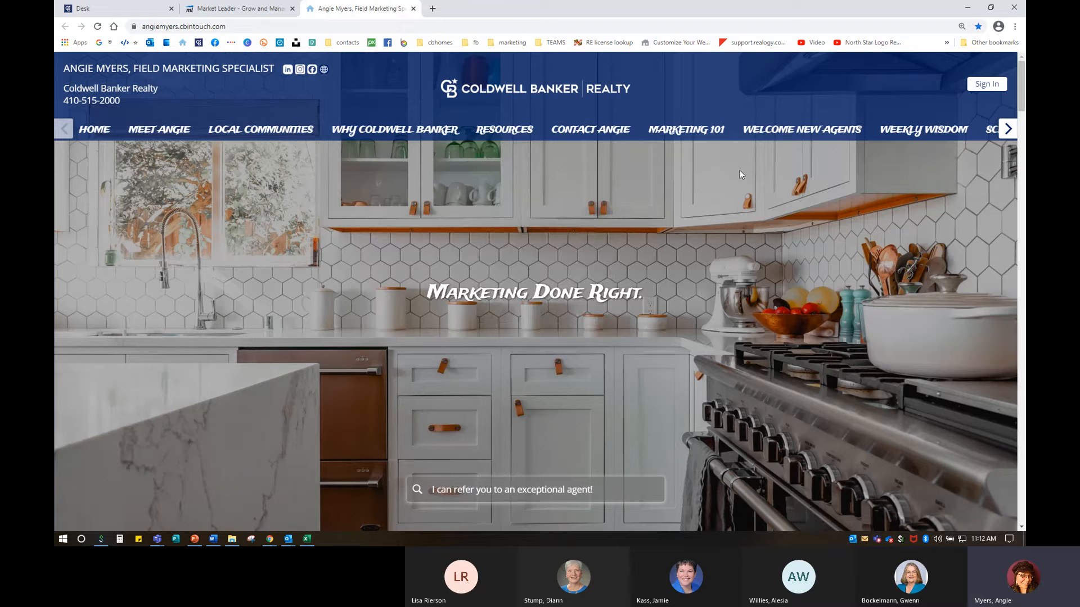
key("ctrl+minus")
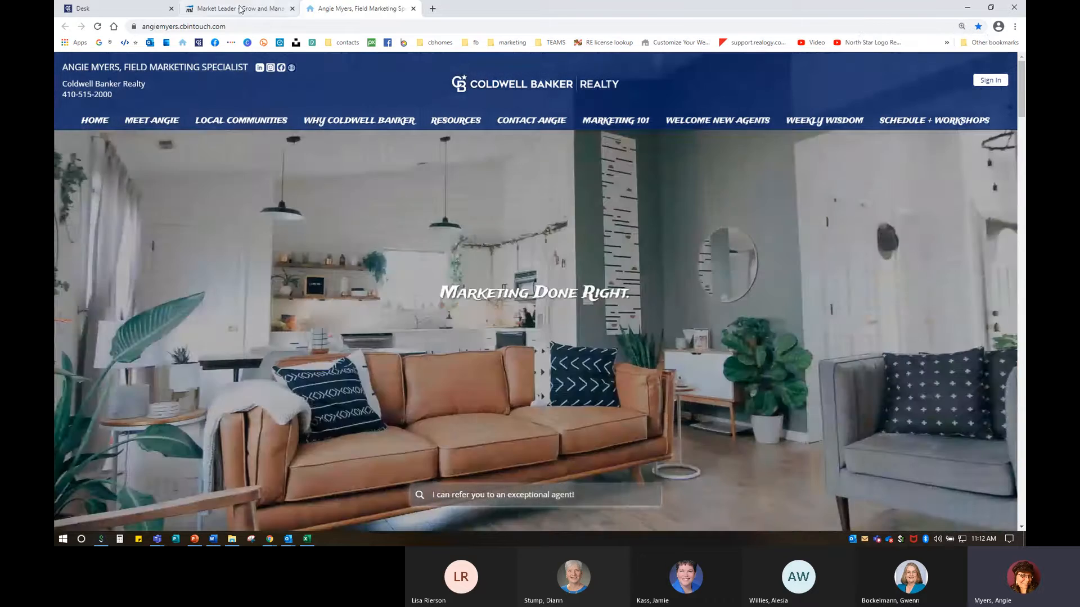
Return to the Market Leader admin dashboard and open the website for editing
left_click(239, 9)
mouse_move(835, 79)
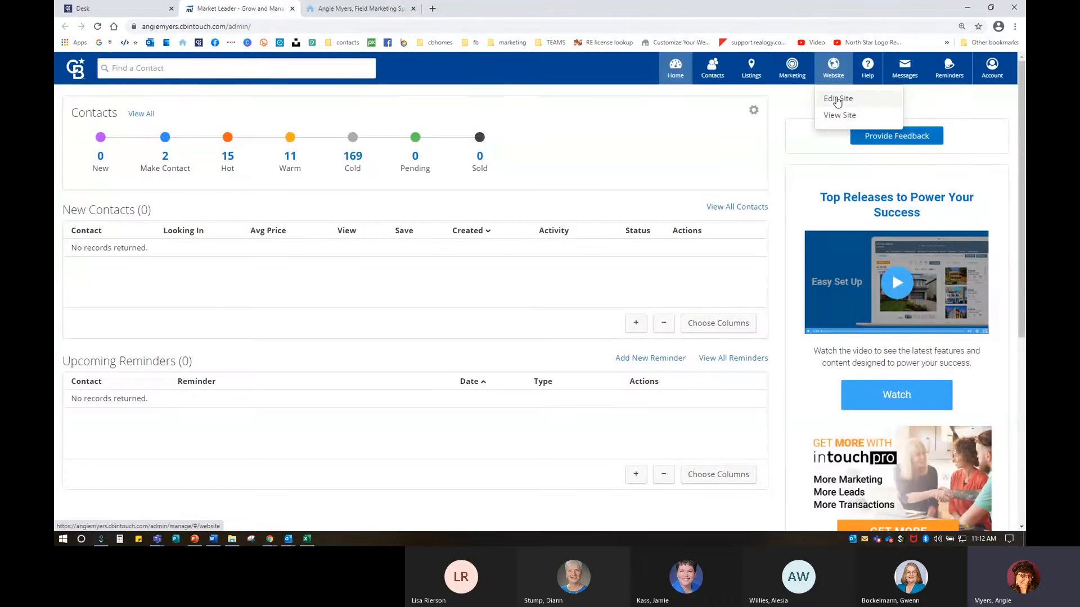
key("ctrl")
key("ctrl")
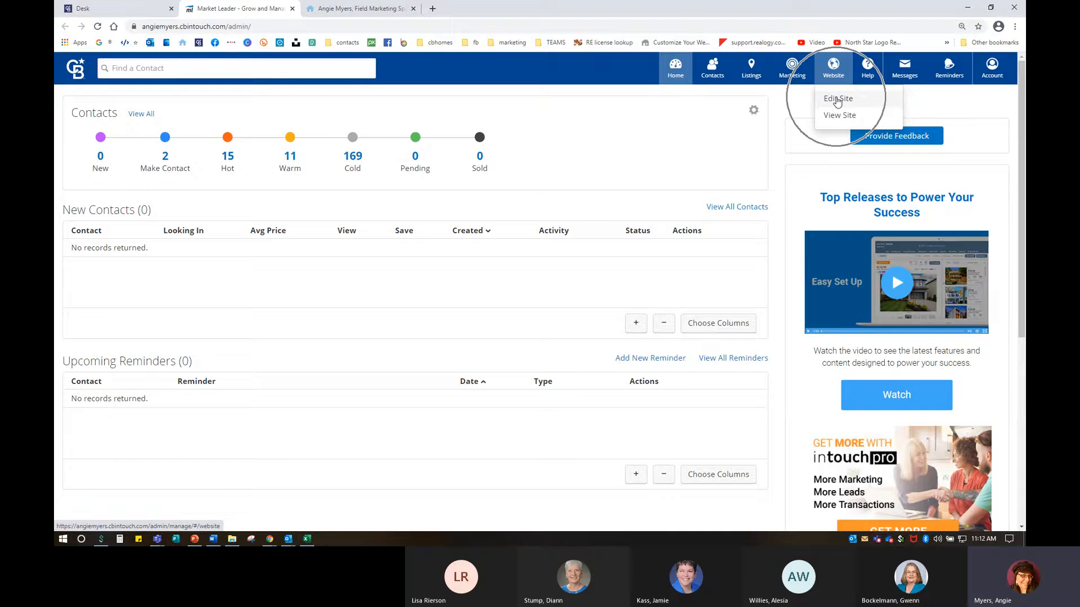
left_click(837, 99)
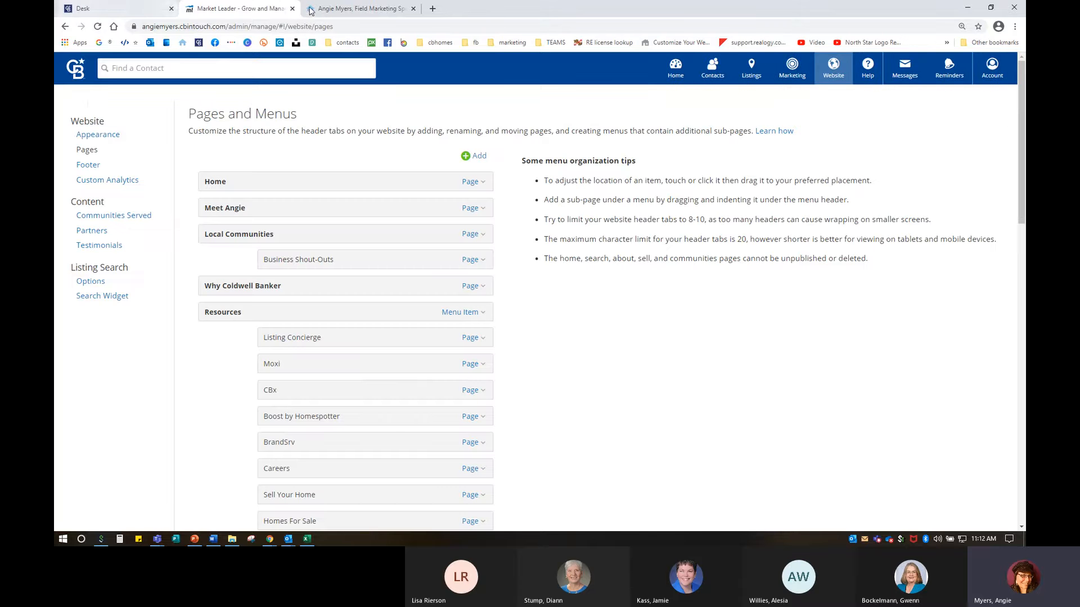
Compare the live website with the editor, reload the live page and shrink it until all header tabs fit
left_click(354, 9)
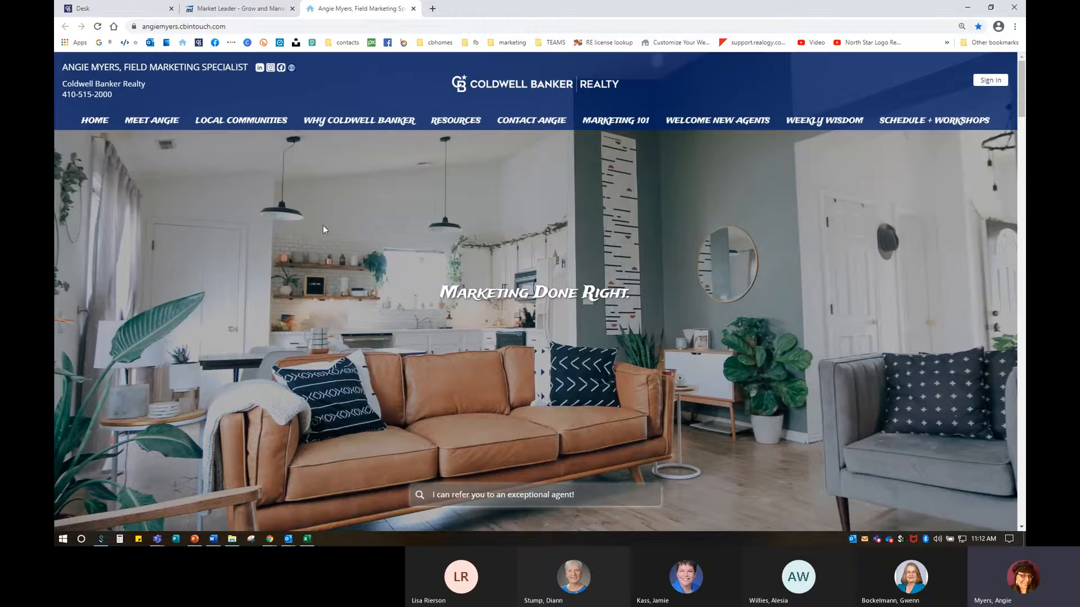
left_click(251, 10)
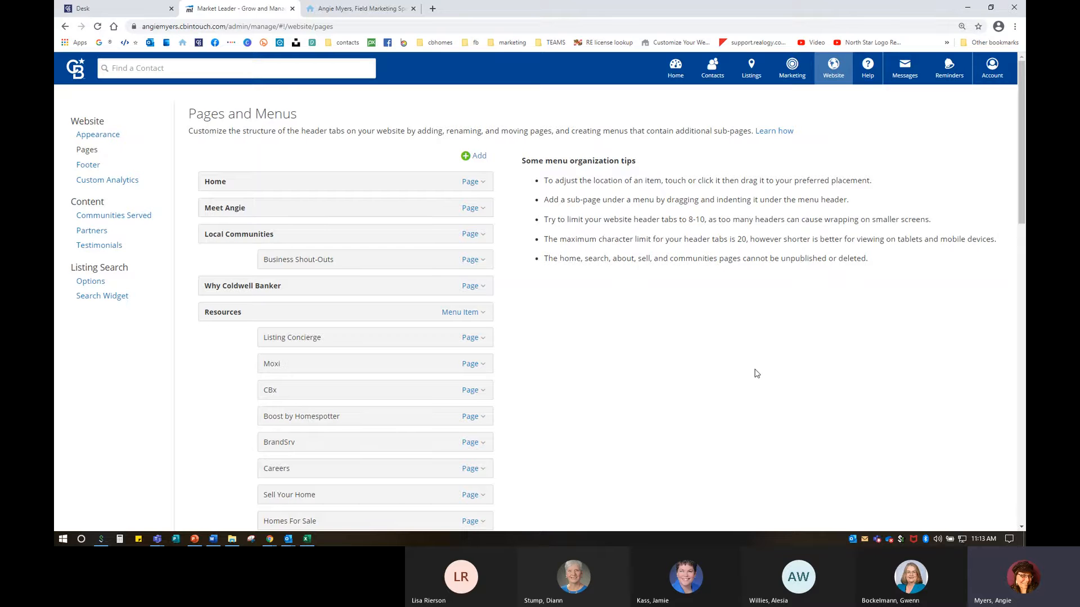
left_click(380, 9)
mouse_move(476, 151)
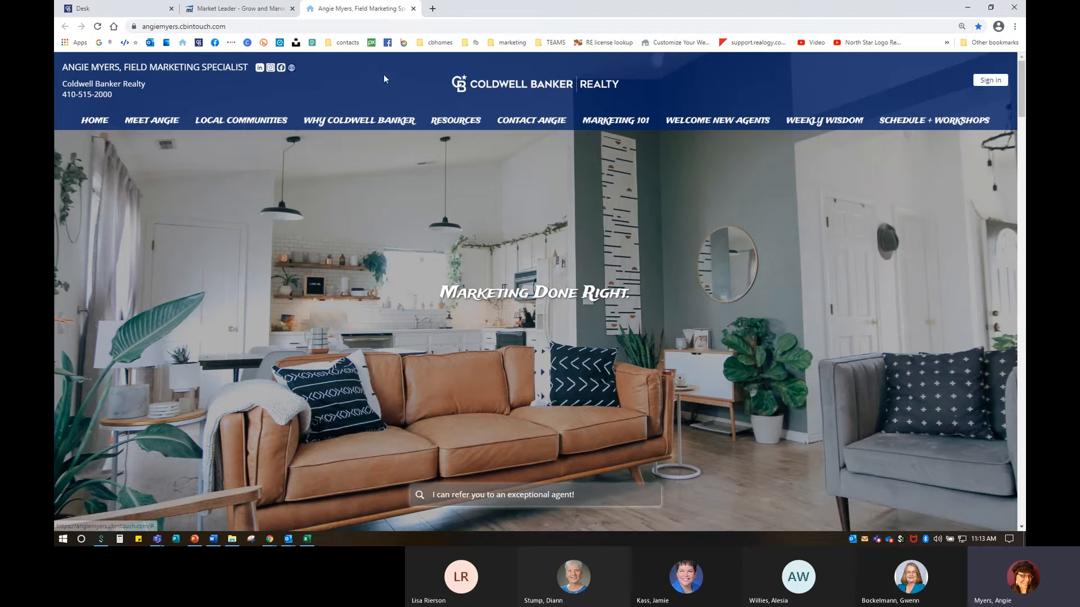
left_click(98, 27)
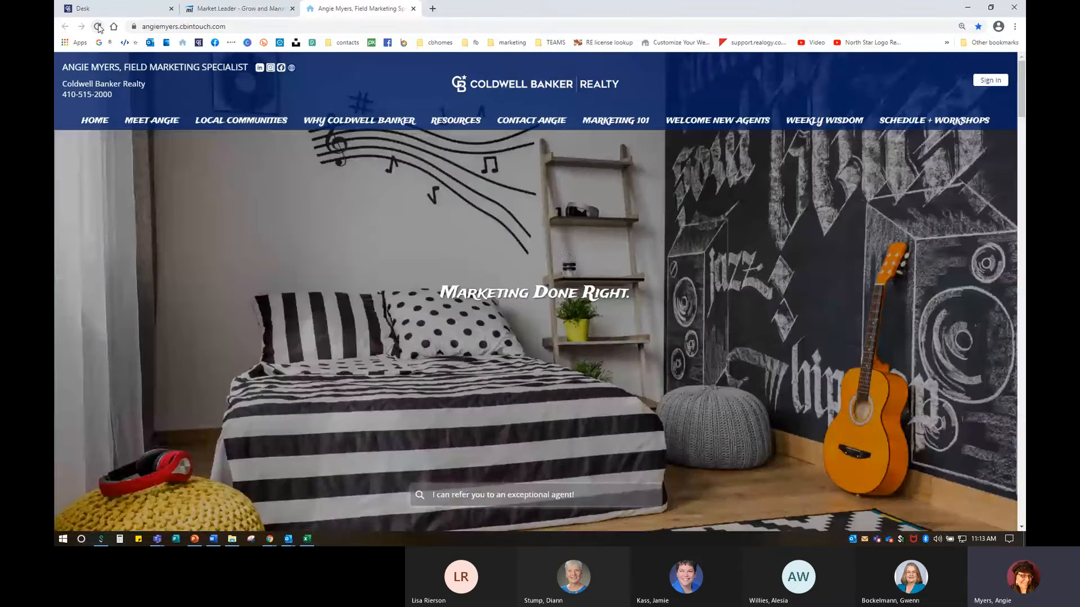
left_click(98, 27)
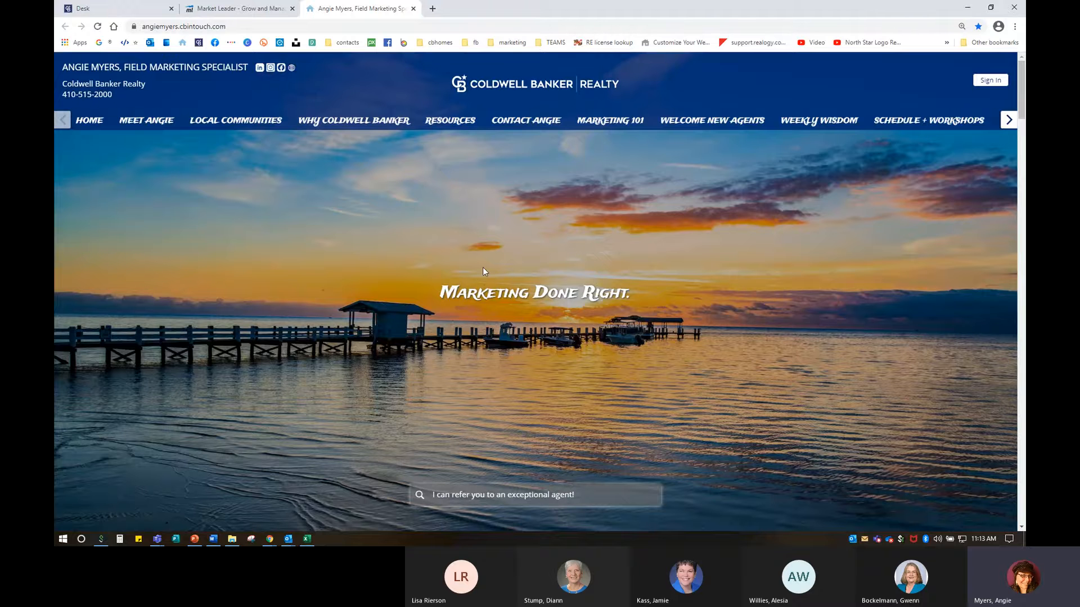
key("ctrl+minus")
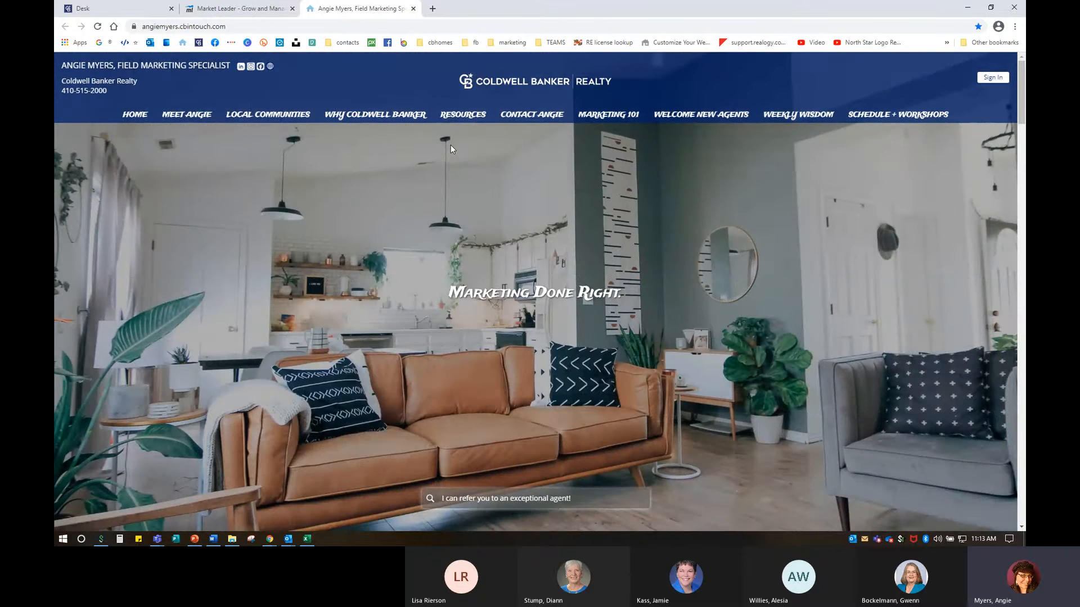
Return to the site editor and review the full Pages and Menus list of header tabs and sub-pages
left_click(225, 9)
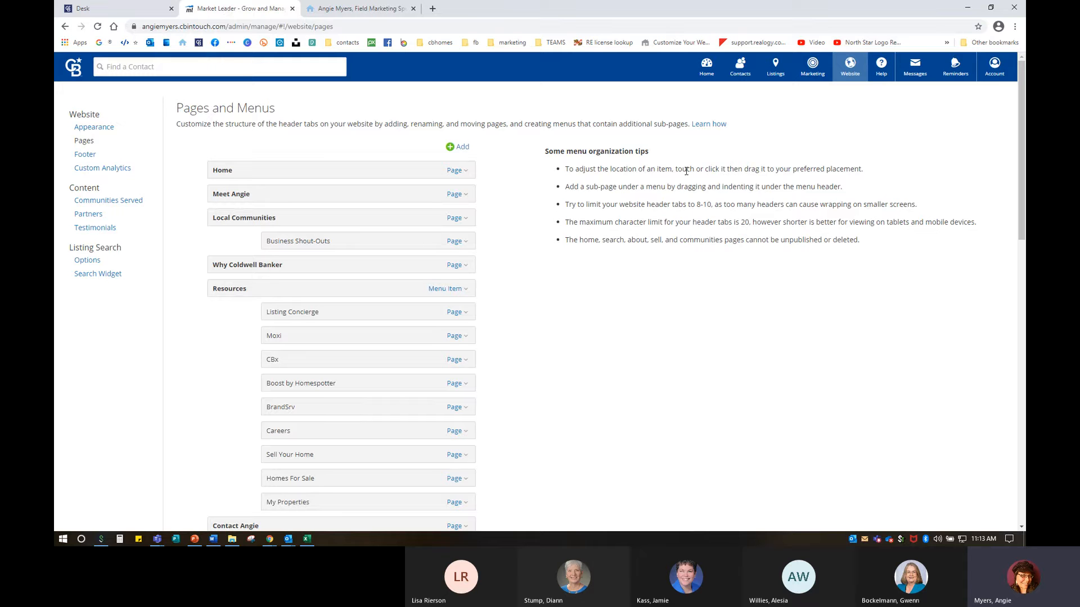
left_click(852, 69)
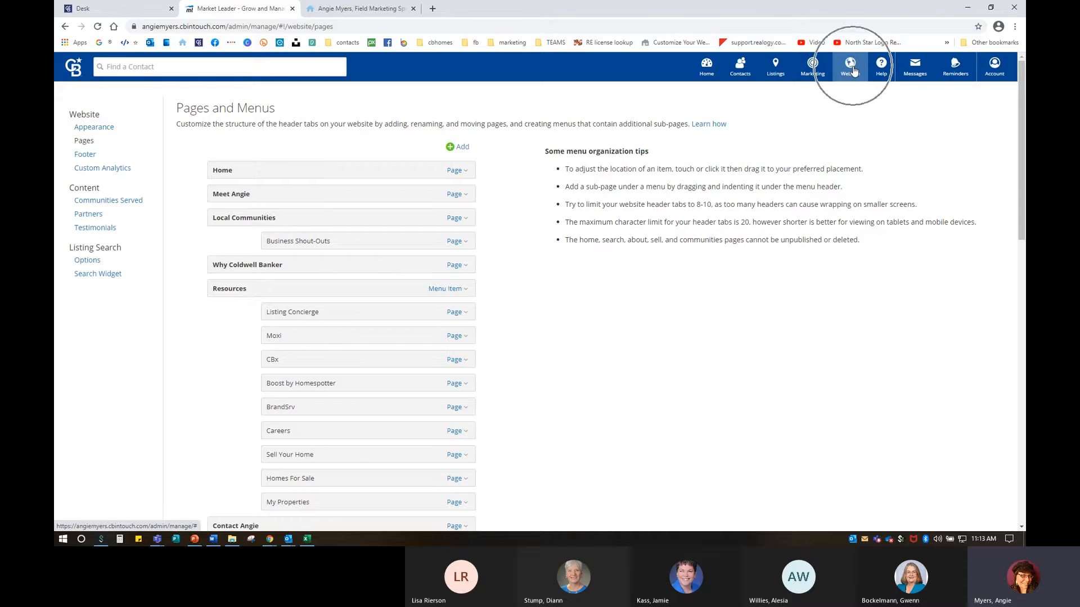
left_click(854, 96)
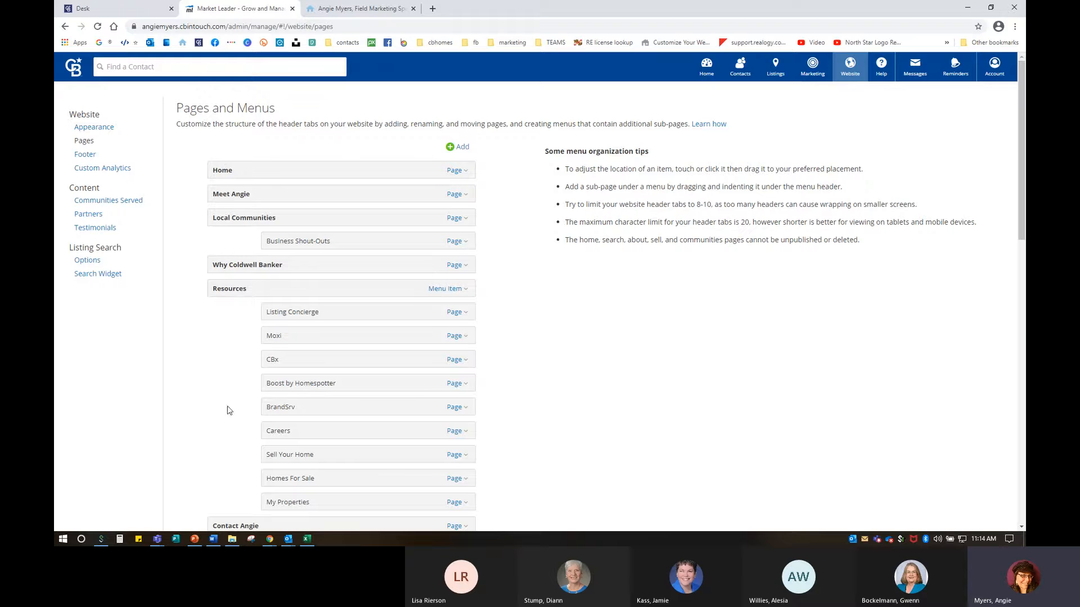
scroll(253, 337, "down", 9)
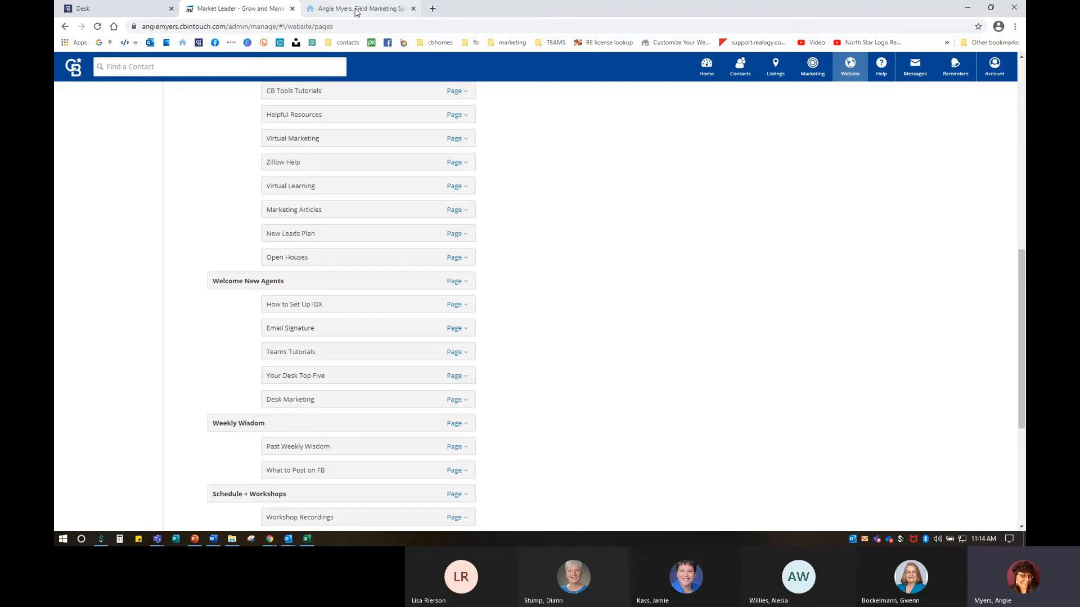
scroll(328, 309, "up", 5)
scroll(329, 311, "up", 3)
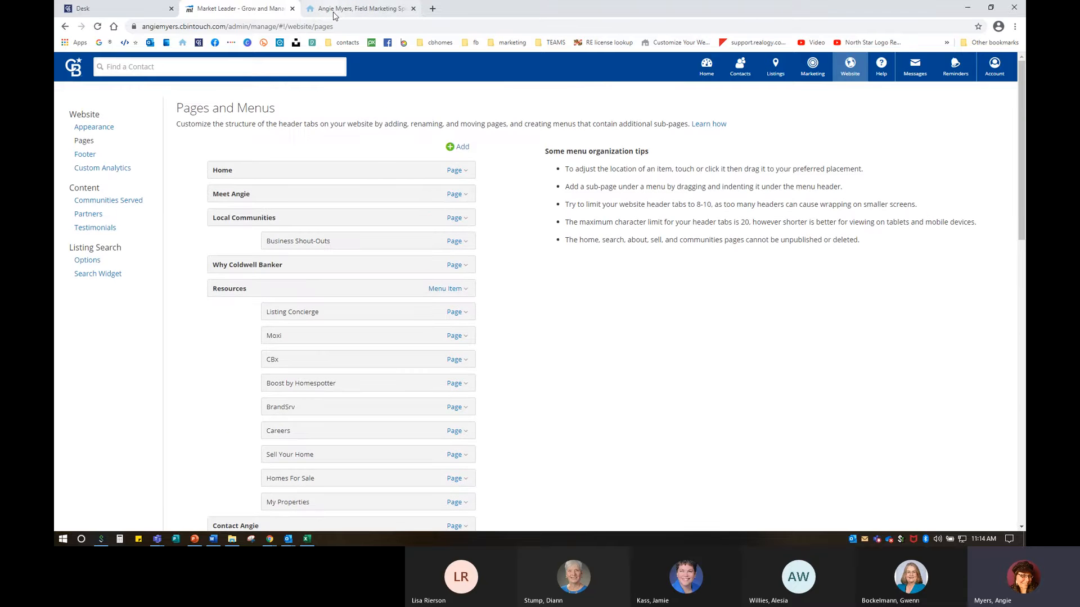
Compare the header tabs on the live website with the order of entries under Pages and Menus
left_click(337, 9)
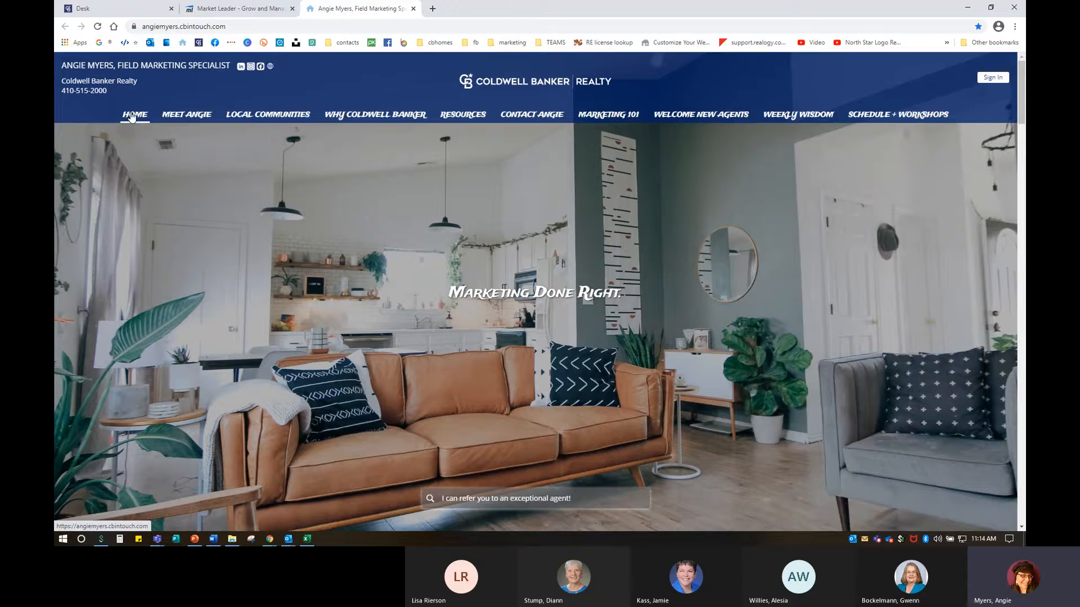
left_click(247, 8)
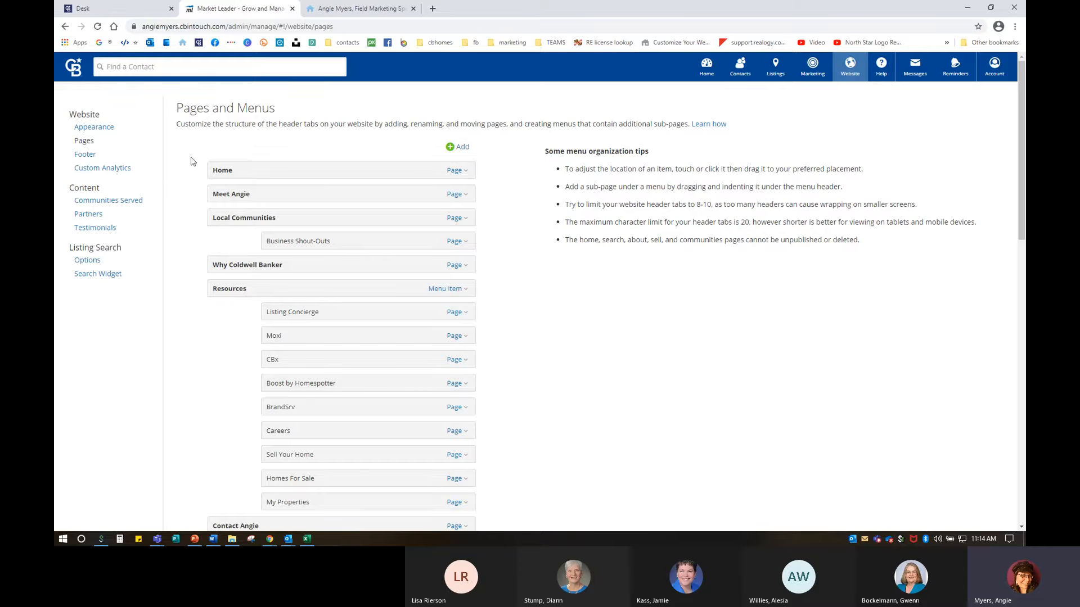
left_click(347, 7)
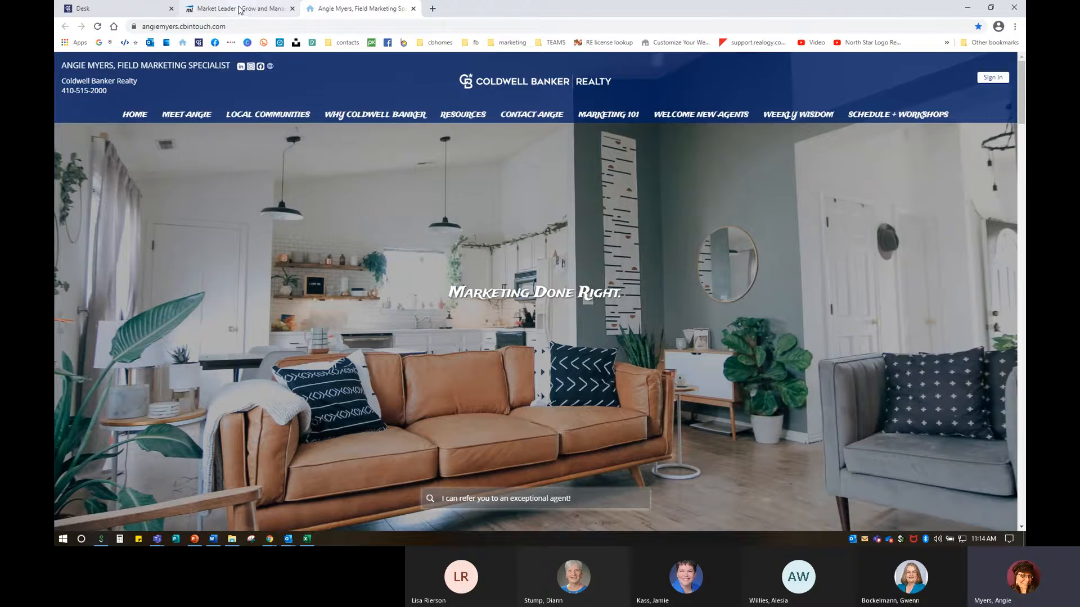
left_click(199, 5)
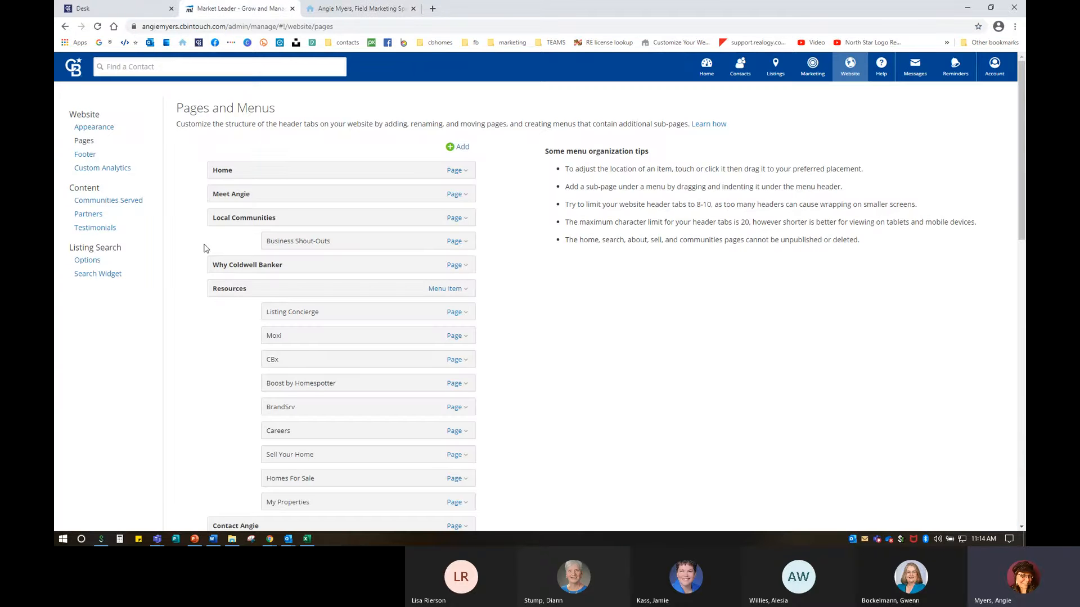
Enlarge the site editor page and open the website's Appearance settings
left_click(89, 113)
key("ctrl+plus")
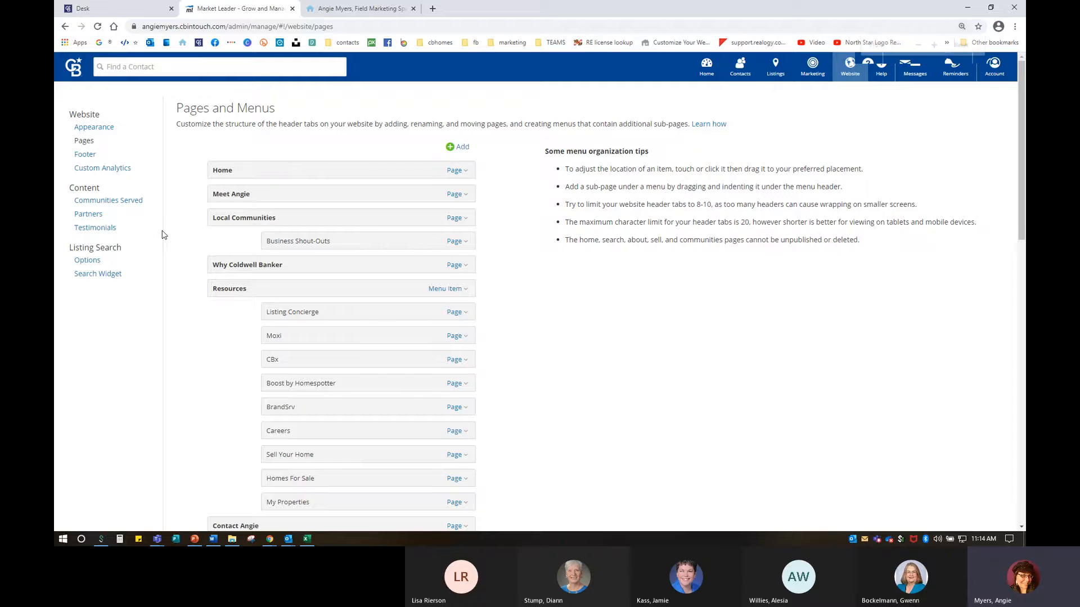
key("ctrl+plus")
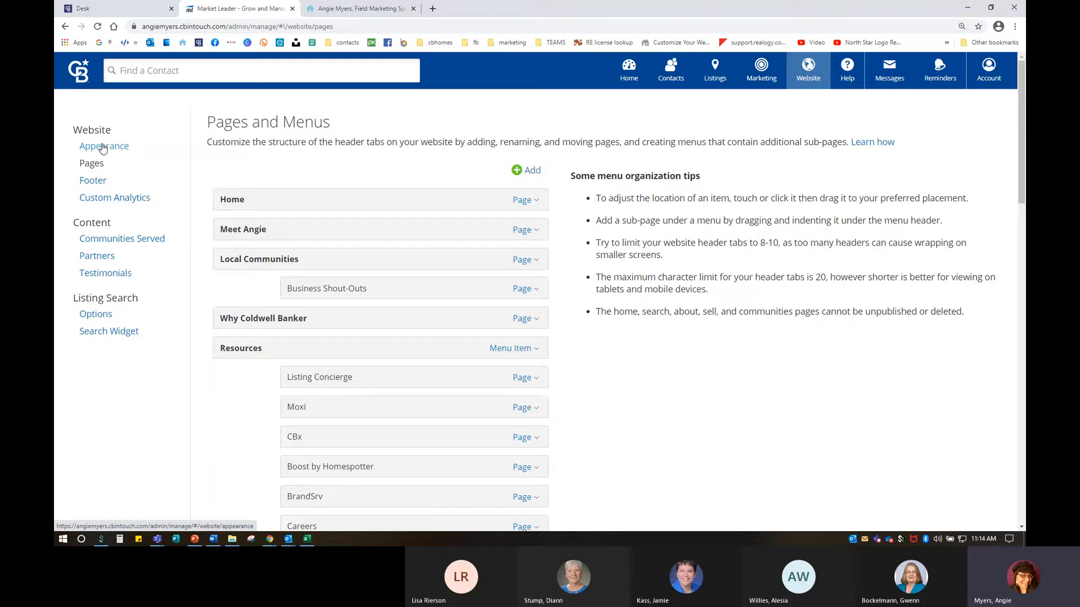
key("ctrl")
left_click(112, 146)
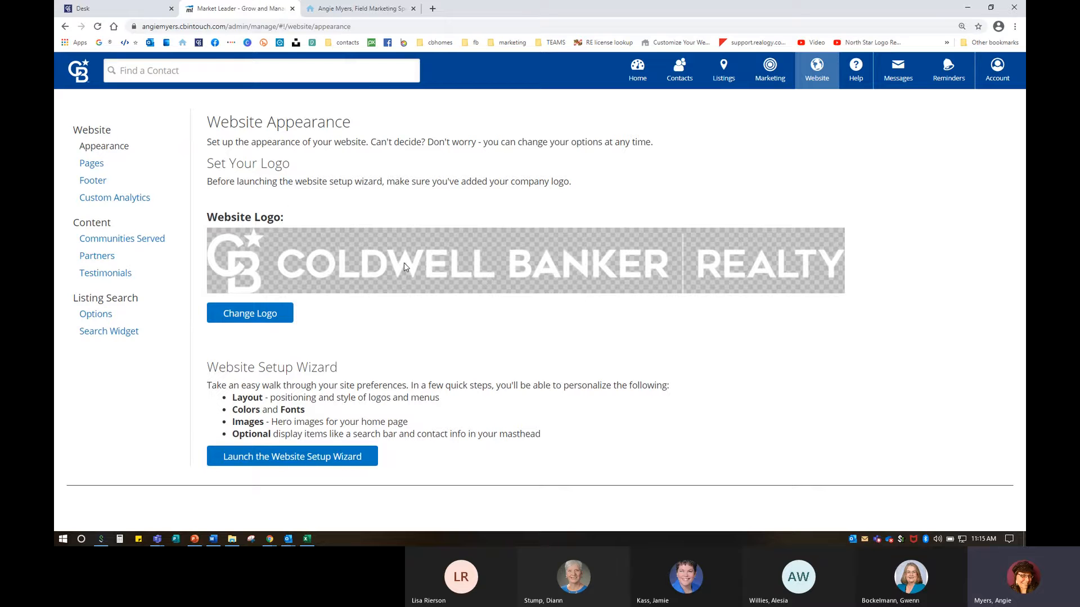
Set the website logo to the wide white Coldwell Banker Realty stock logo after checking the live site's header
left_click(260, 315)
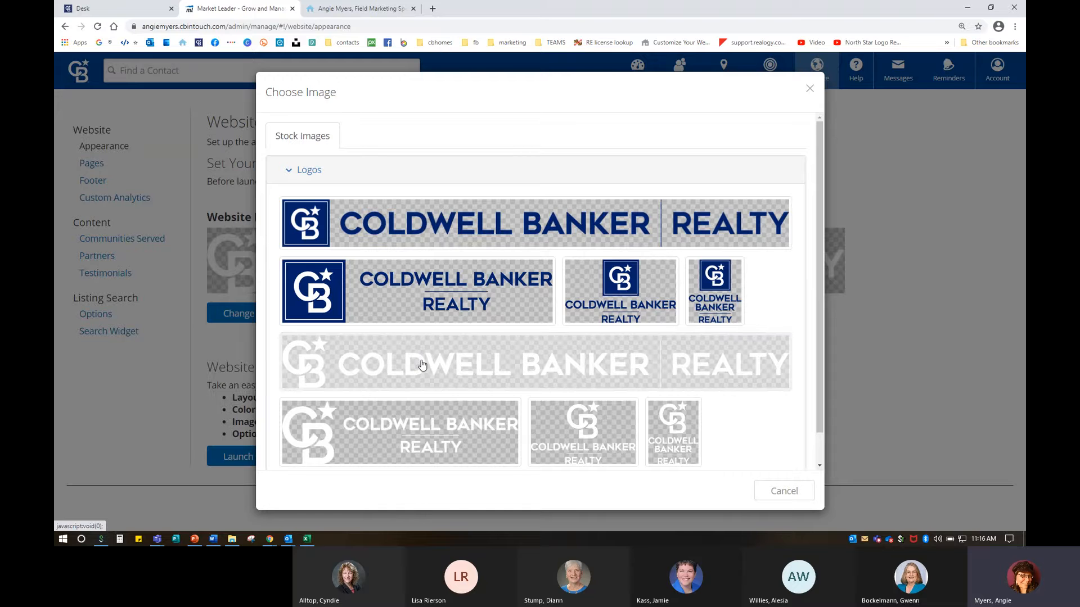
left_click(366, 9)
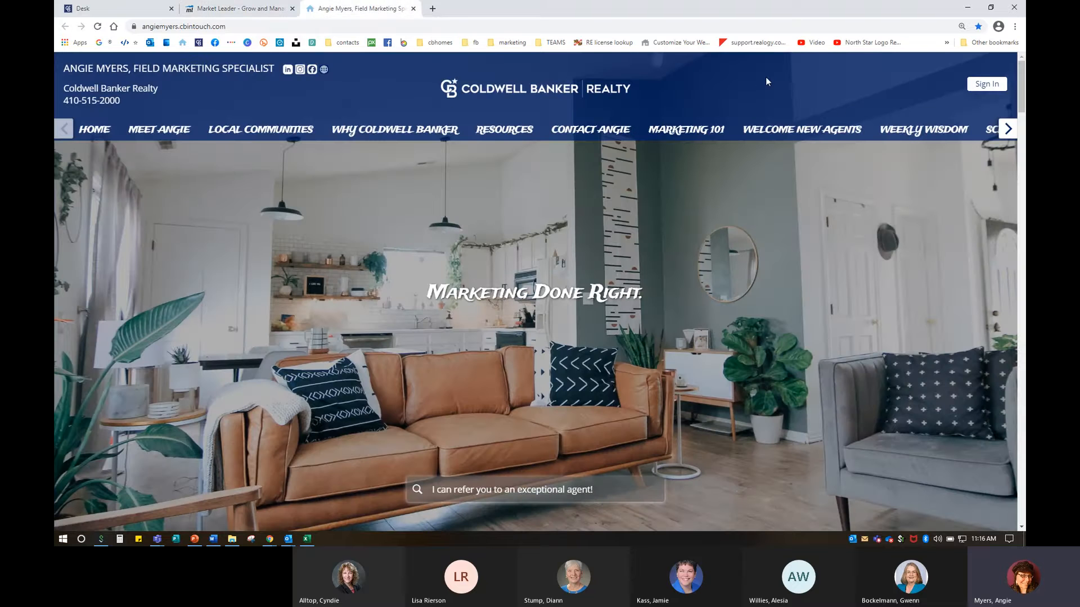
left_click(236, 8)
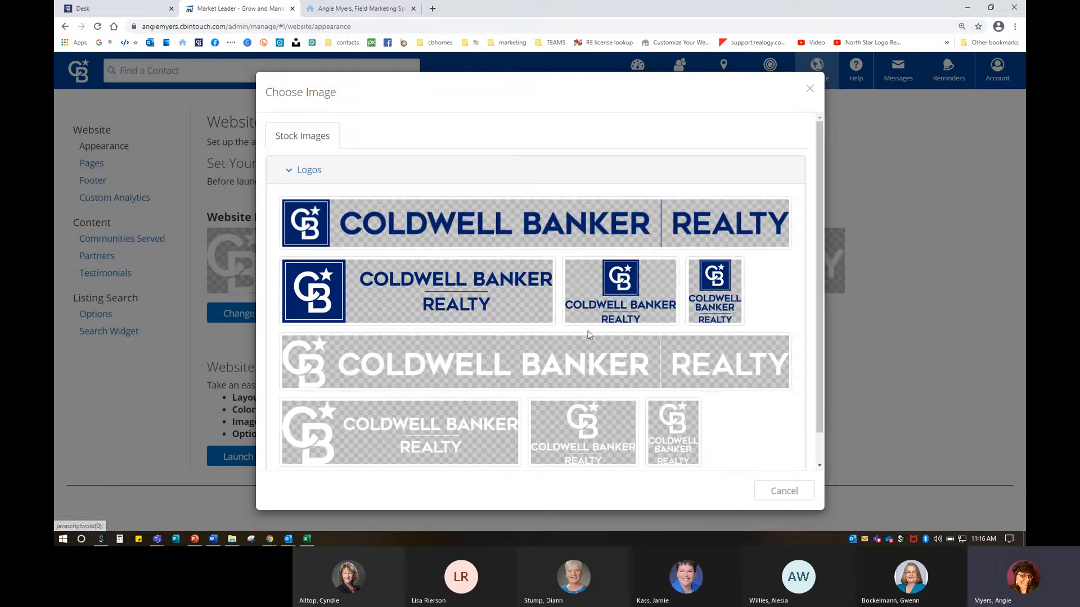
left_click(691, 369)
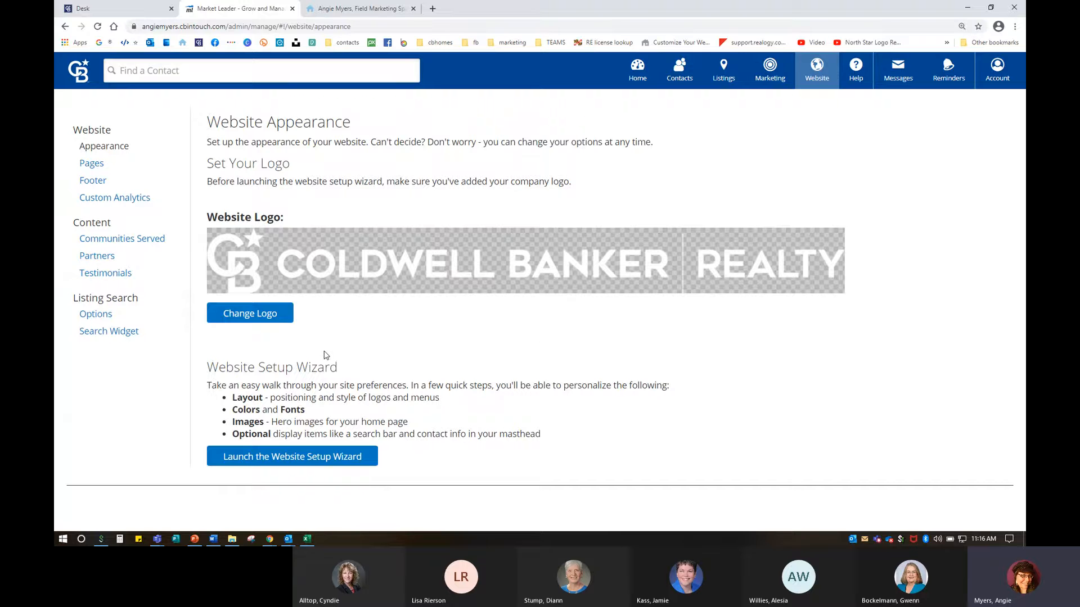
Launch the Website Setup Wizard from the Website Appearance page
left_click(295, 460)
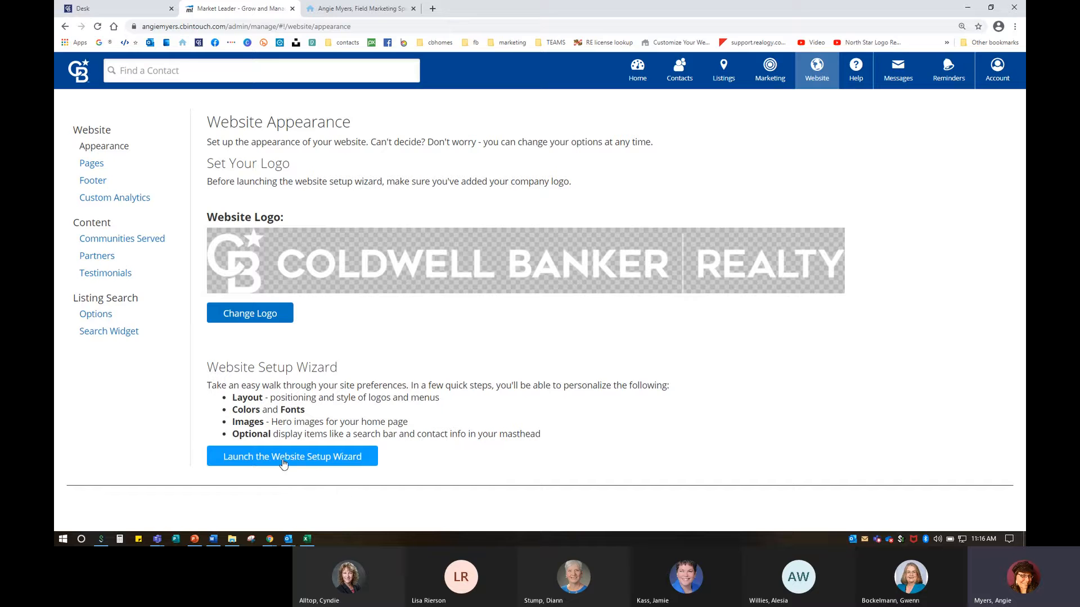
left_click(338, 456)
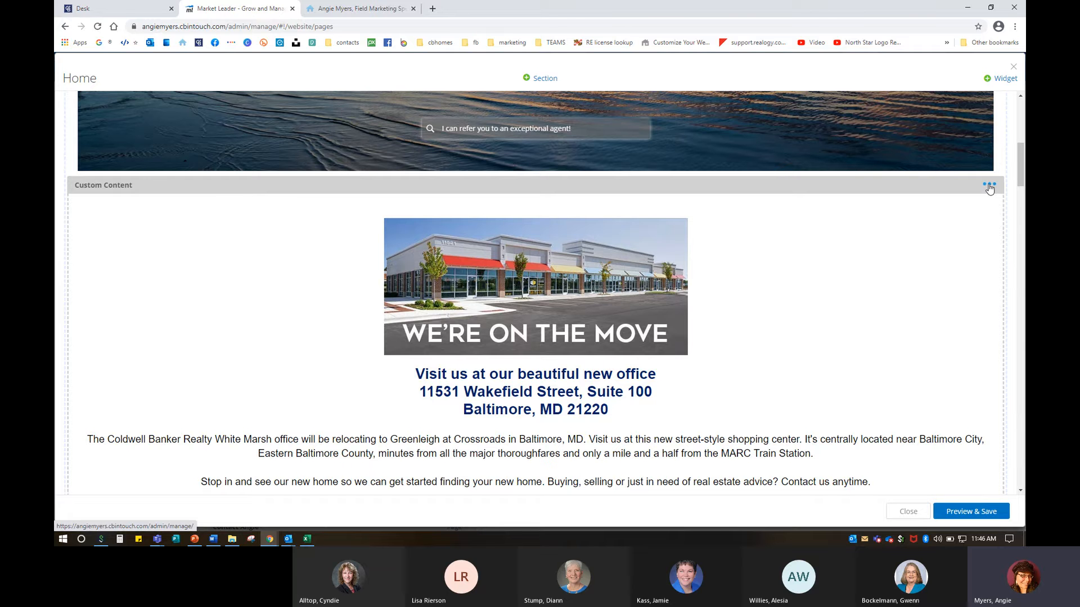
Move the home page's "We're on the Move" custom content section below the testimonials and back above them
left_click(989, 187)
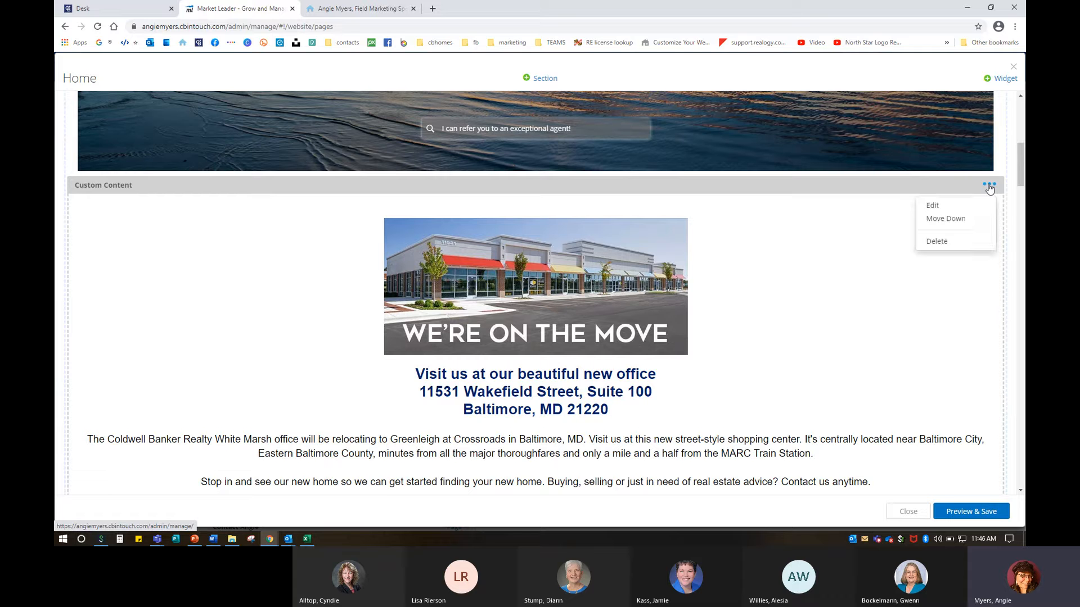
left_click(940, 222)
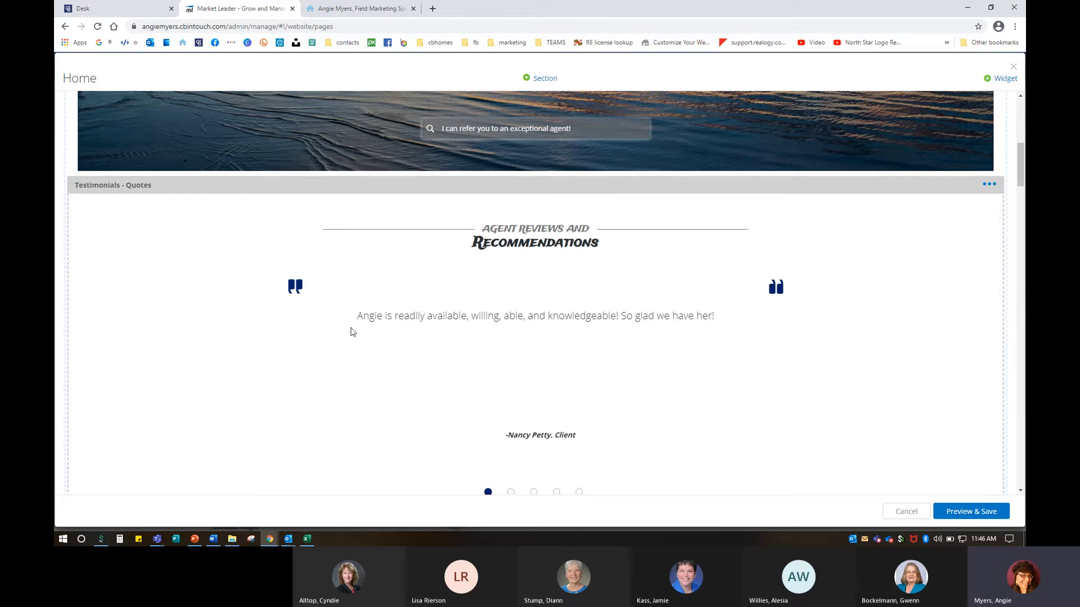
scroll(453, 362, "down", 5)
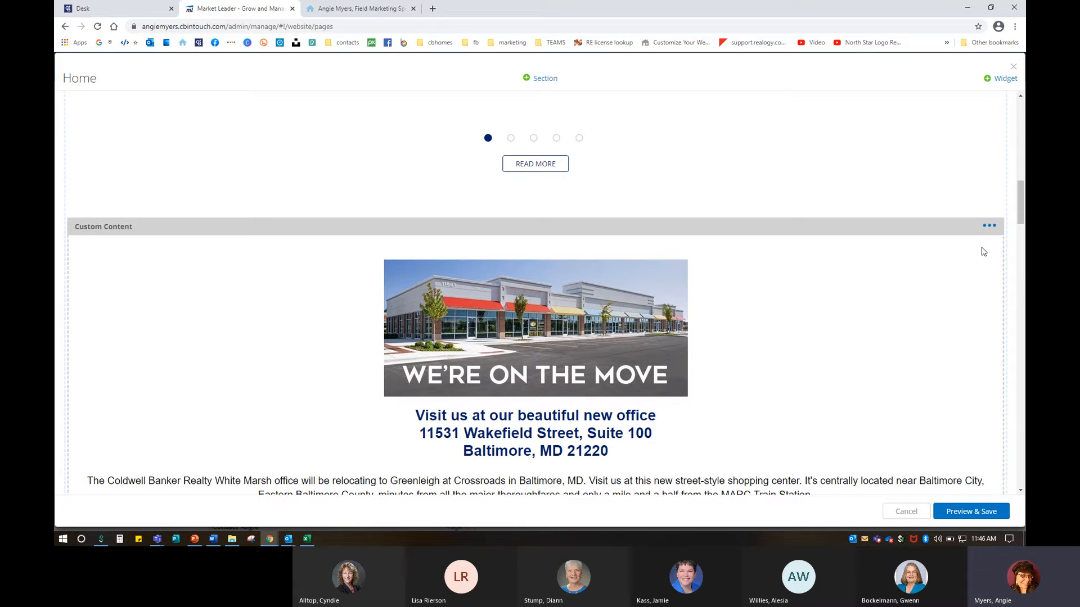
left_click(988, 226)
left_click(961, 265)
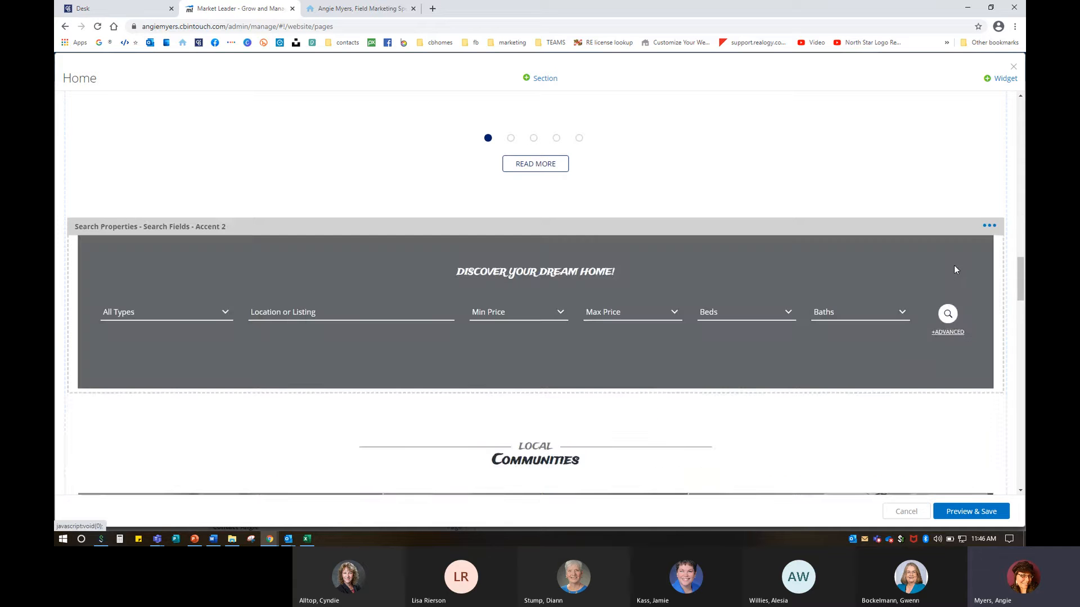
scroll(815, 364, "up", 10)
scroll(815, 364, "up", 8)
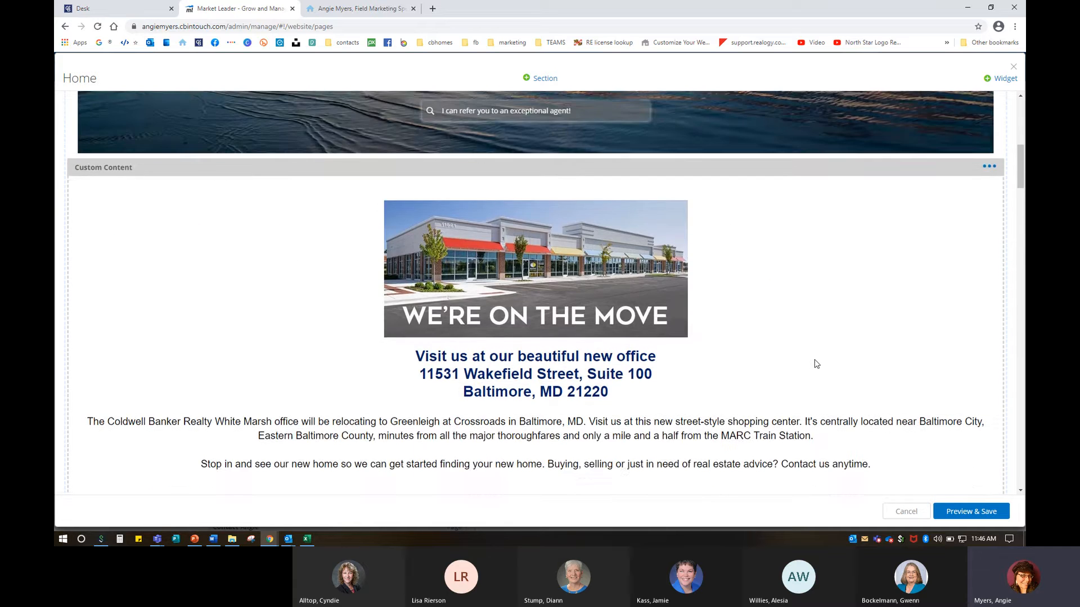
Open the home page's "We're on the Move" custom content section for editing and enter its empty Headline field
left_click(991, 185)
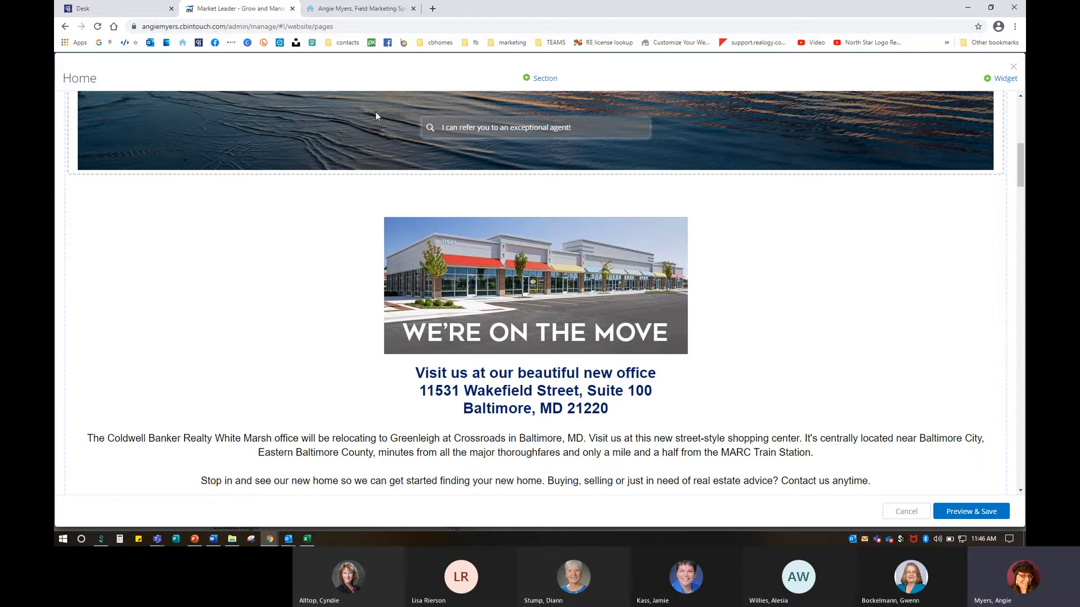
mouse_move(779, 348)
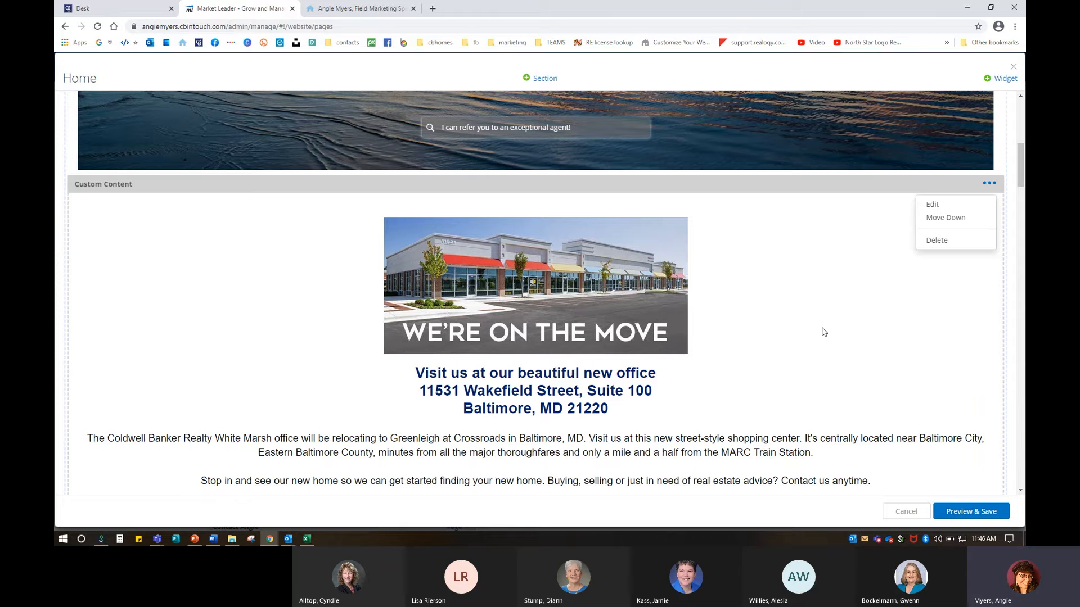
left_click(933, 204)
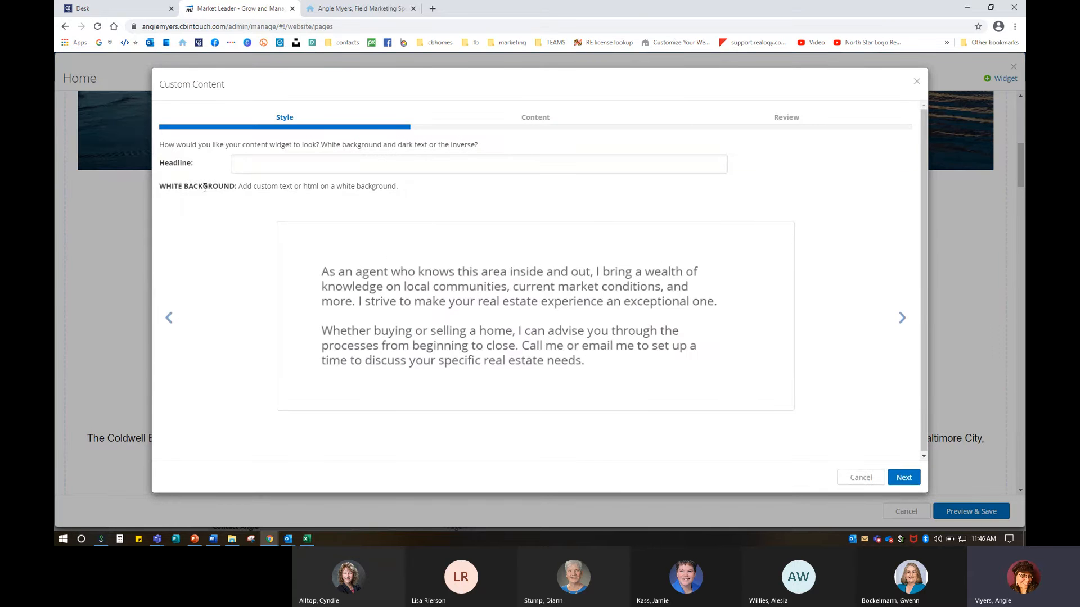
left_click(245, 166)
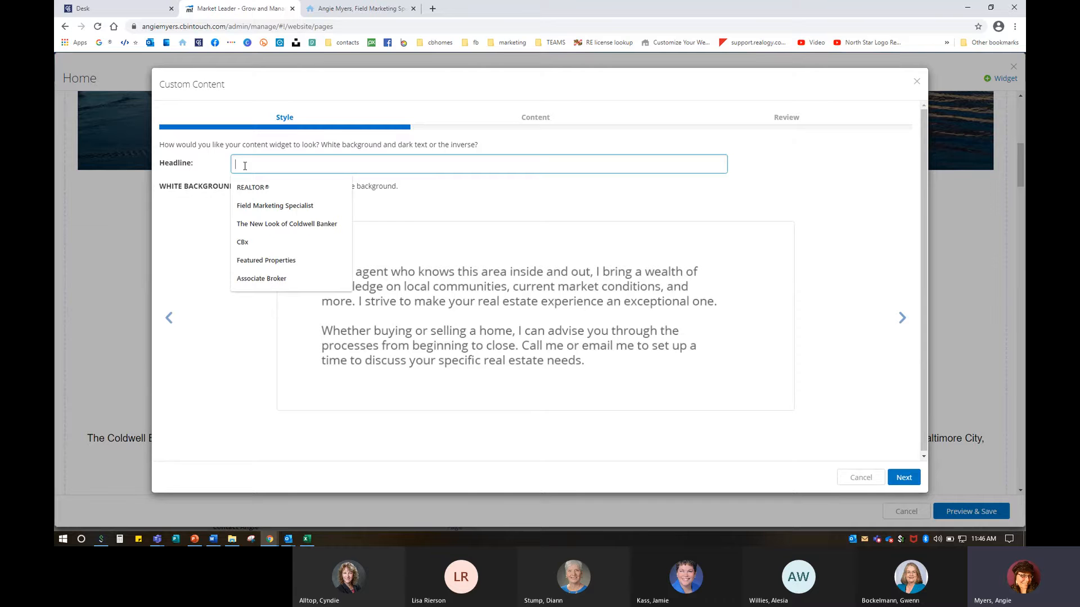
Compare the widget's background styles, keep White Background, and continue to the content
left_click(901, 322)
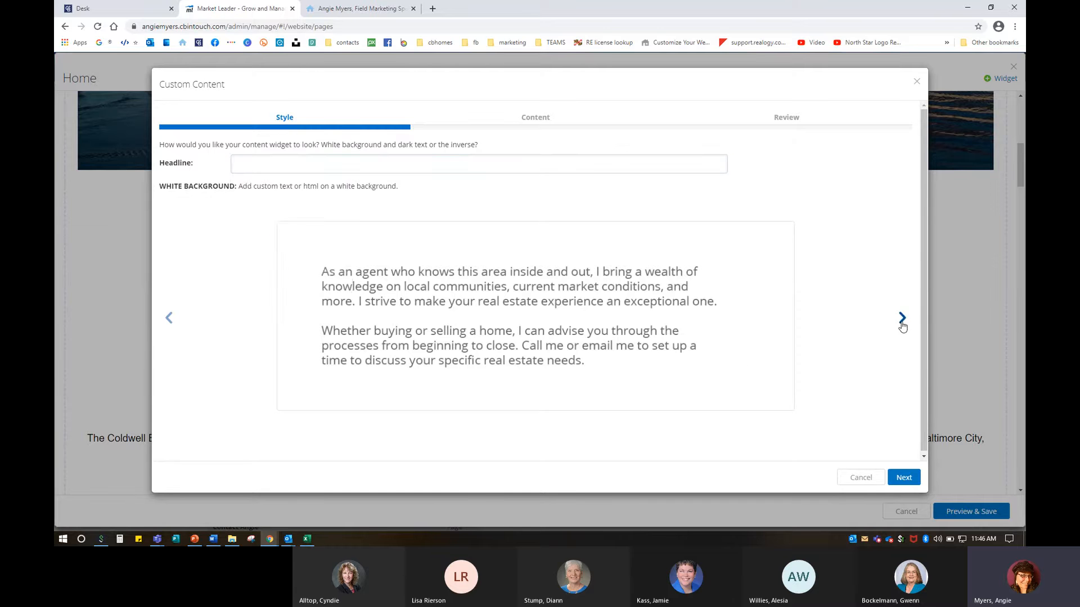
left_click(168, 319)
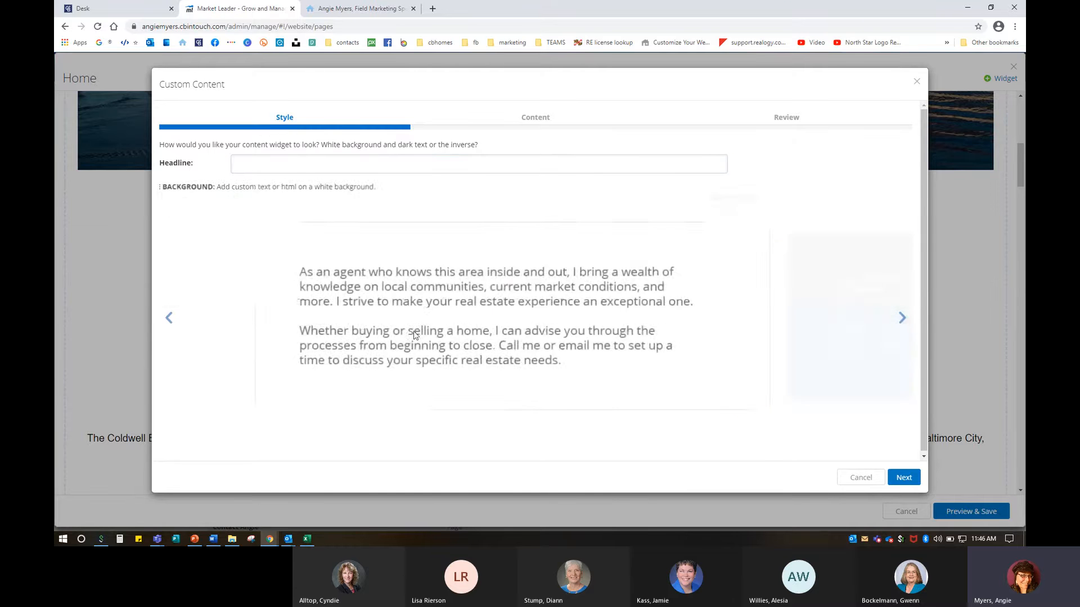
left_click(903, 319)
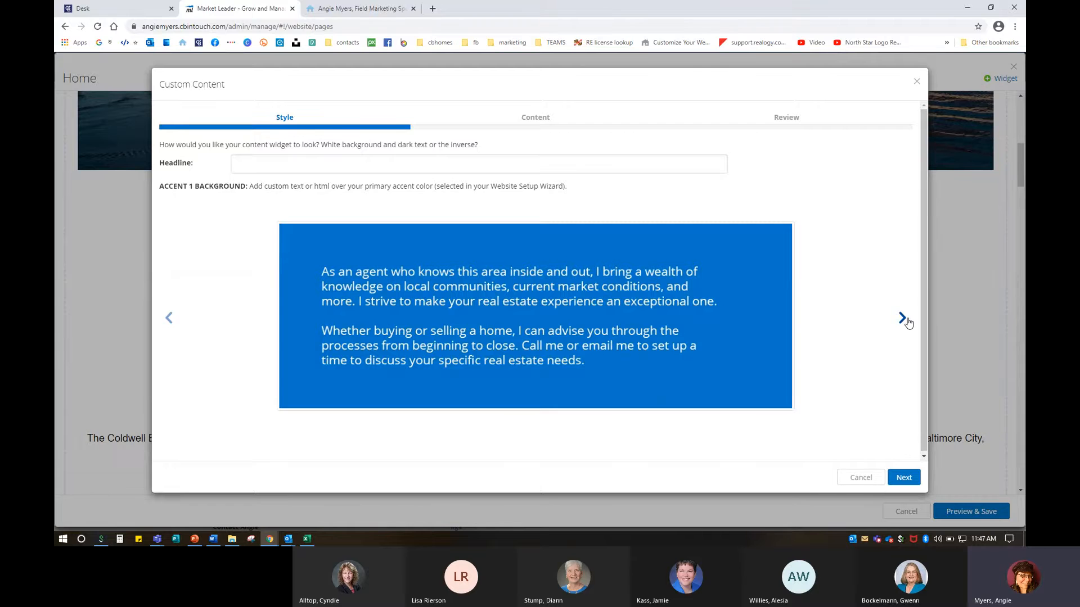
left_click(903, 319)
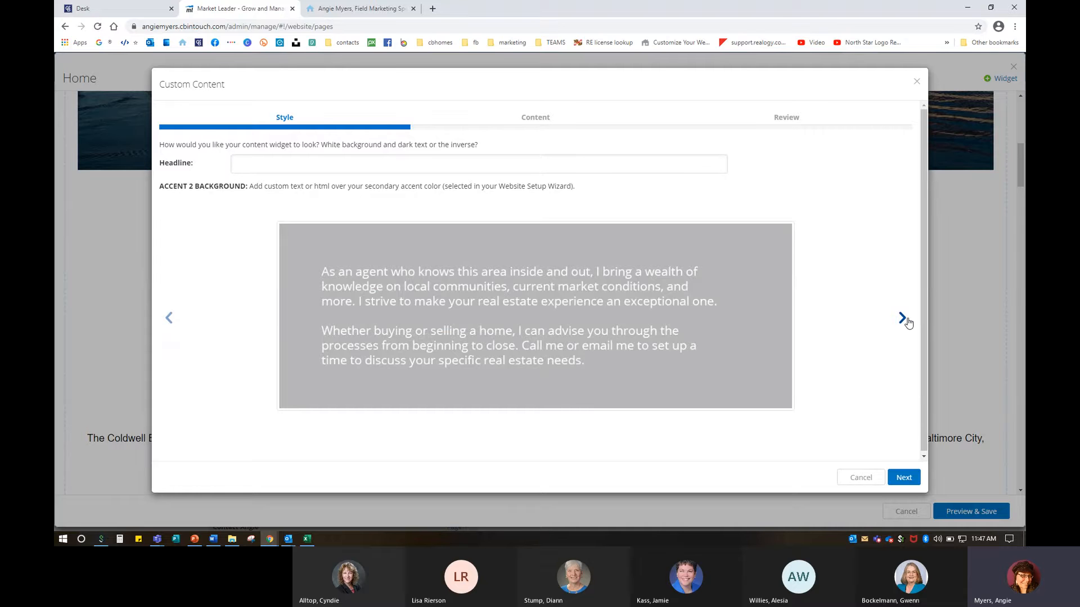
left_click(903, 319)
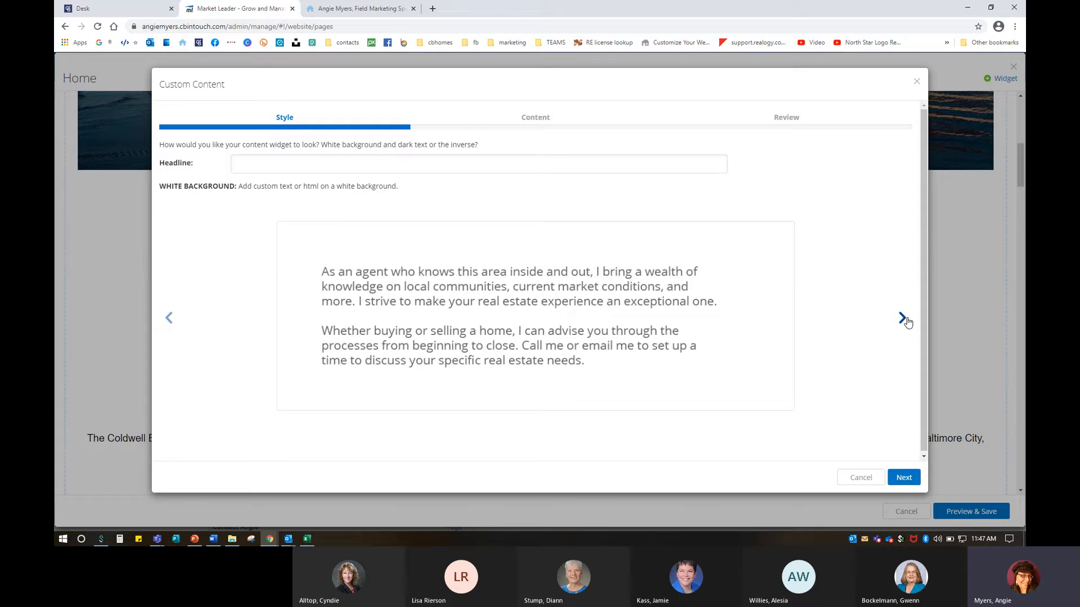
left_click(904, 478)
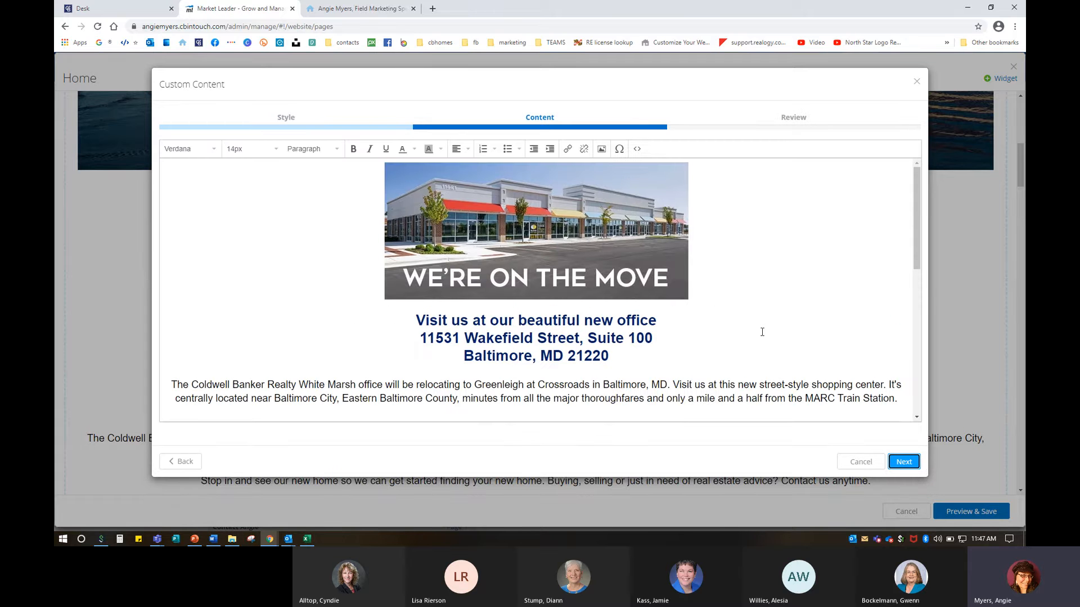
Review the custom content from the office-move announcement to the embedded "Show Your Home with Coldwell Banker" video, briefly playing and pausing the video
scroll(721, 322, "down", 3)
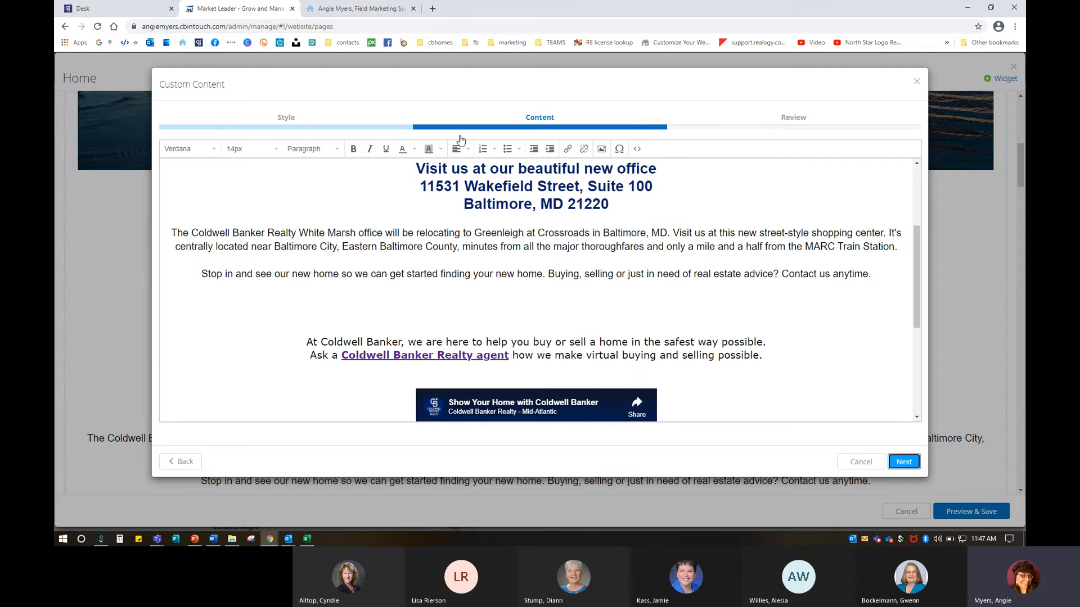
scroll(567, 321, "up", 1)
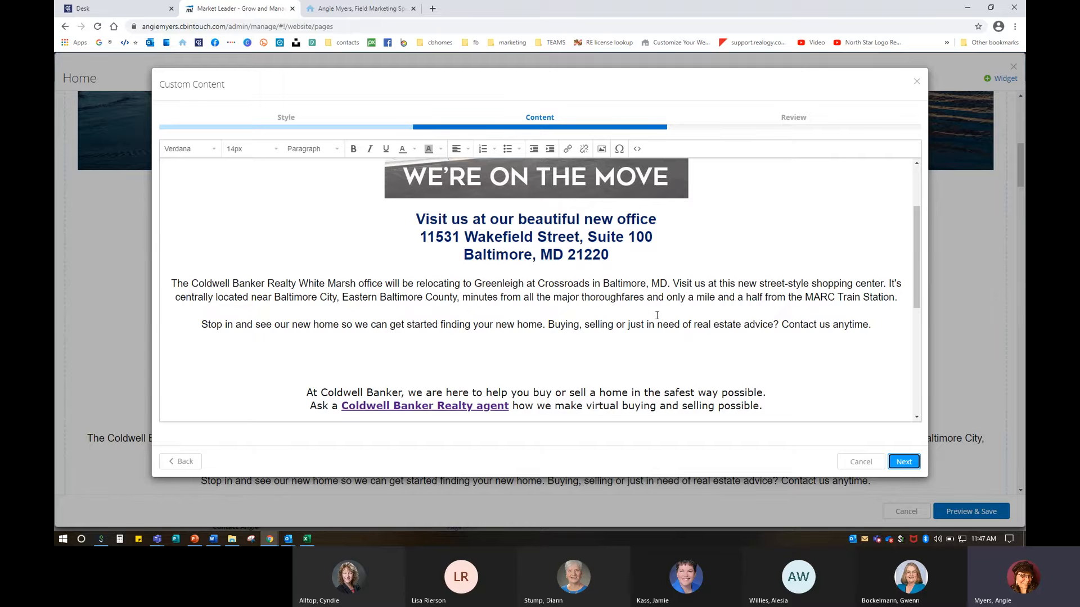
scroll(655, 313, "up", 2)
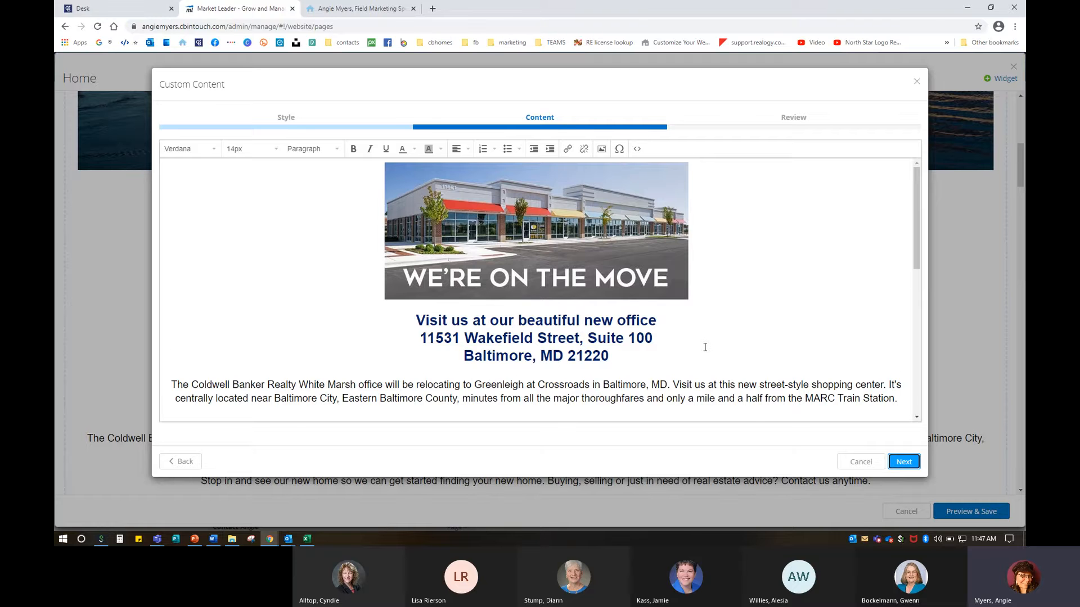
scroll(705, 346, "down", 4)
scroll(704, 347, "down", 2)
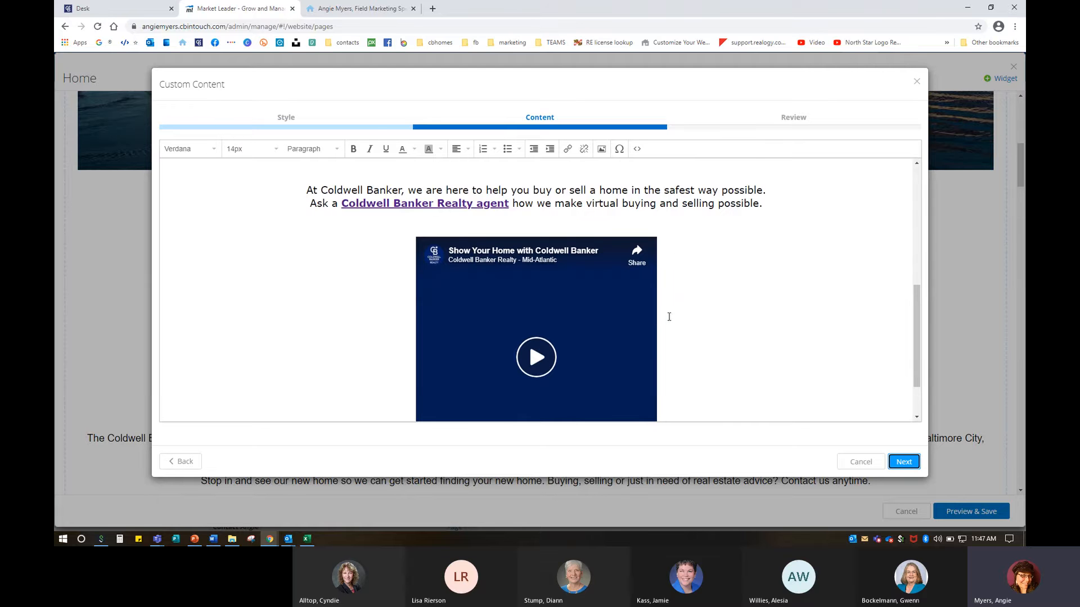
scroll(669, 316, "down", 1)
left_click(533, 306)
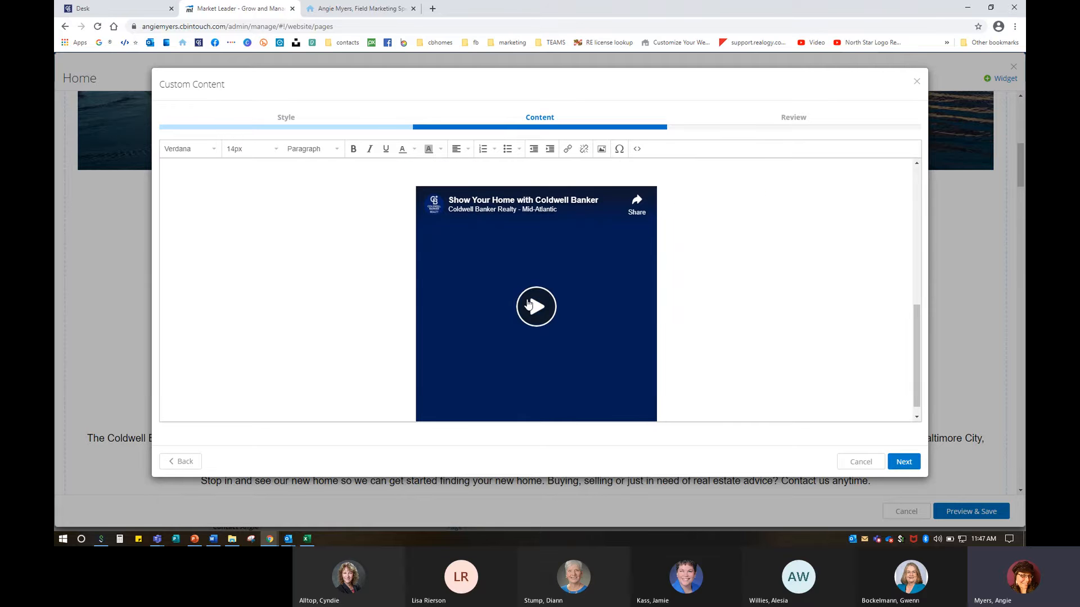
left_click(579, 306)
scroll(714, 314, "up", 2)
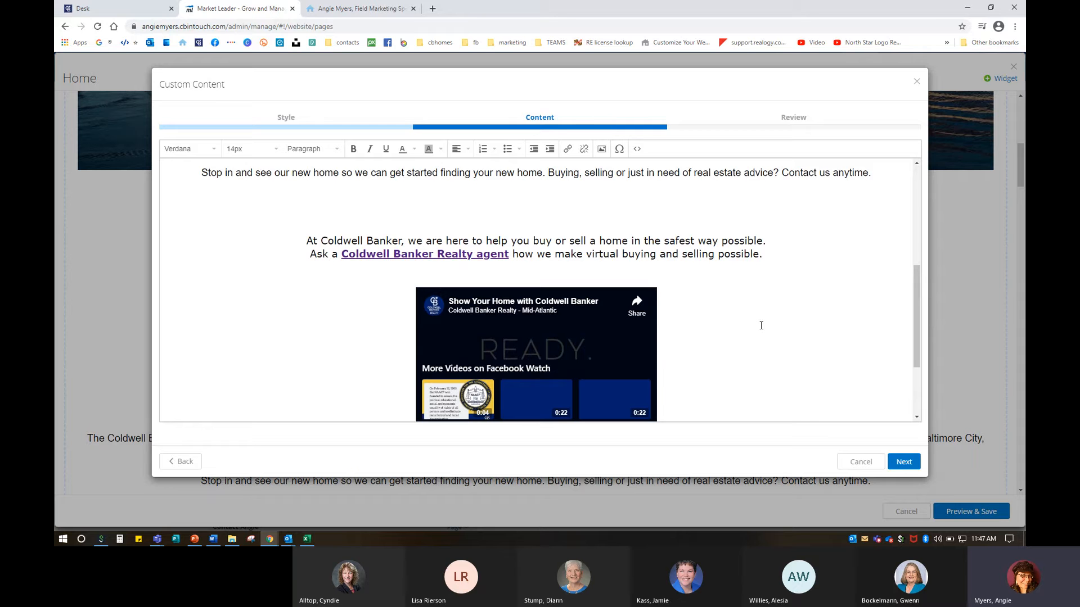
scroll(760, 325, "down", 1)
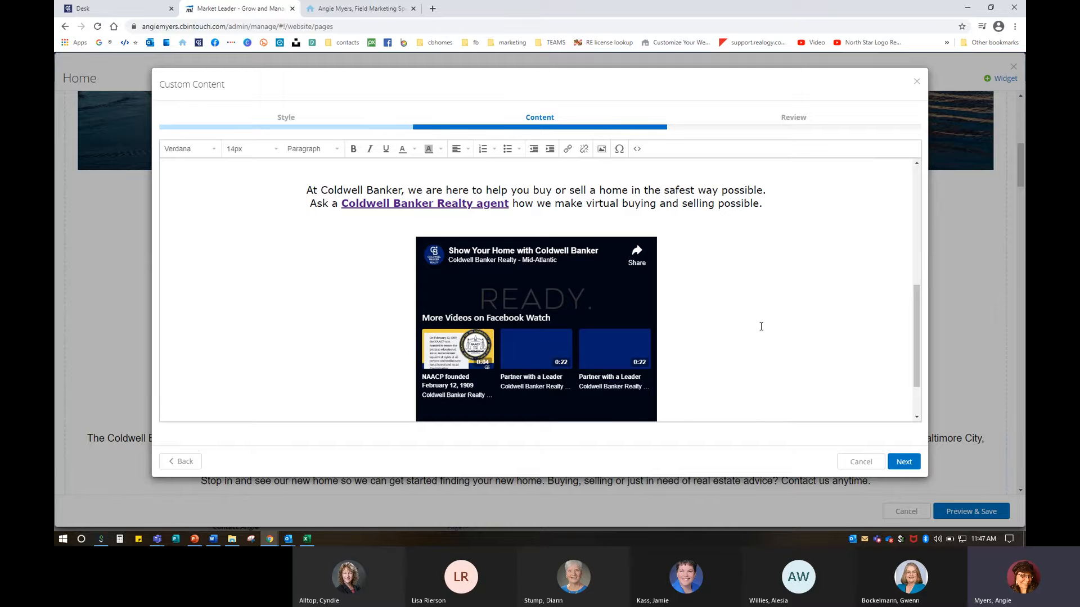
scroll(761, 326, "down", 1)
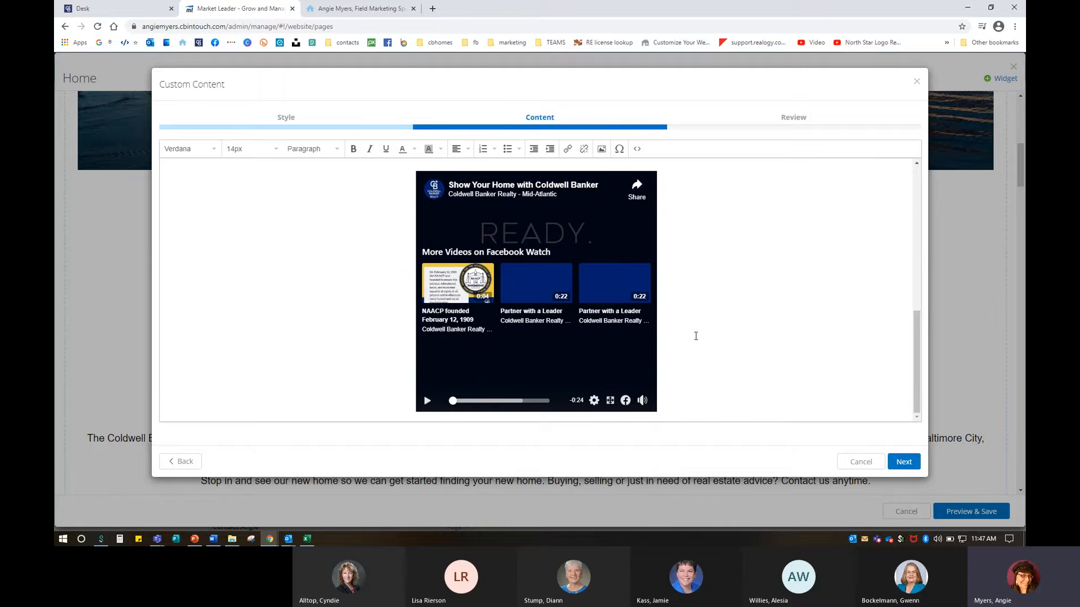
Replace "Ask a Coldwell Banker Realty agent" in the line above the video with "Ask me for an agent"
scroll(695, 336, "up", 1)
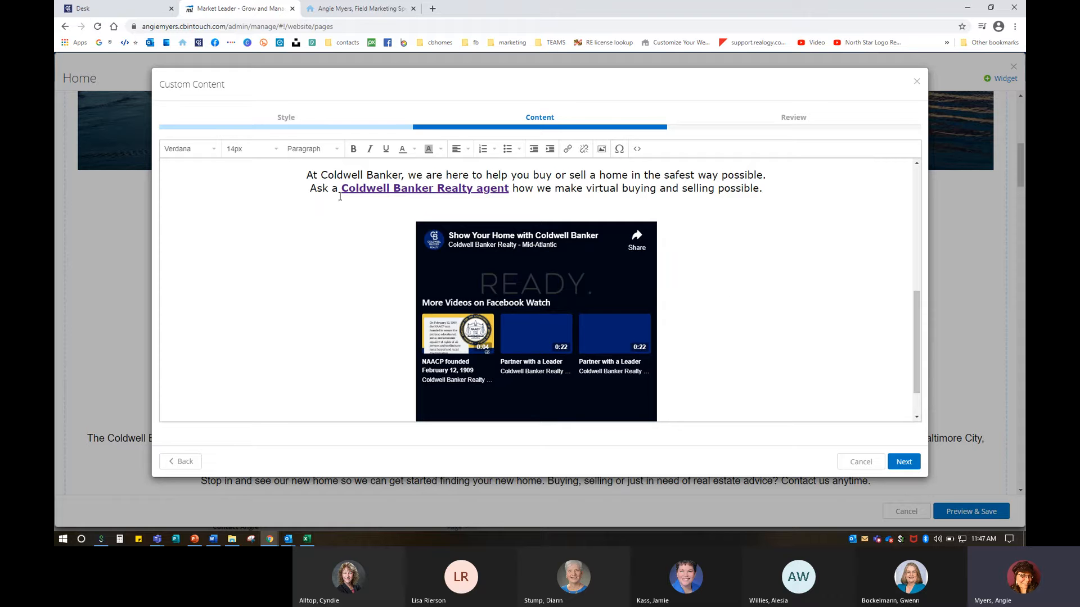
left_click_drag(310, 189, 513, 189)
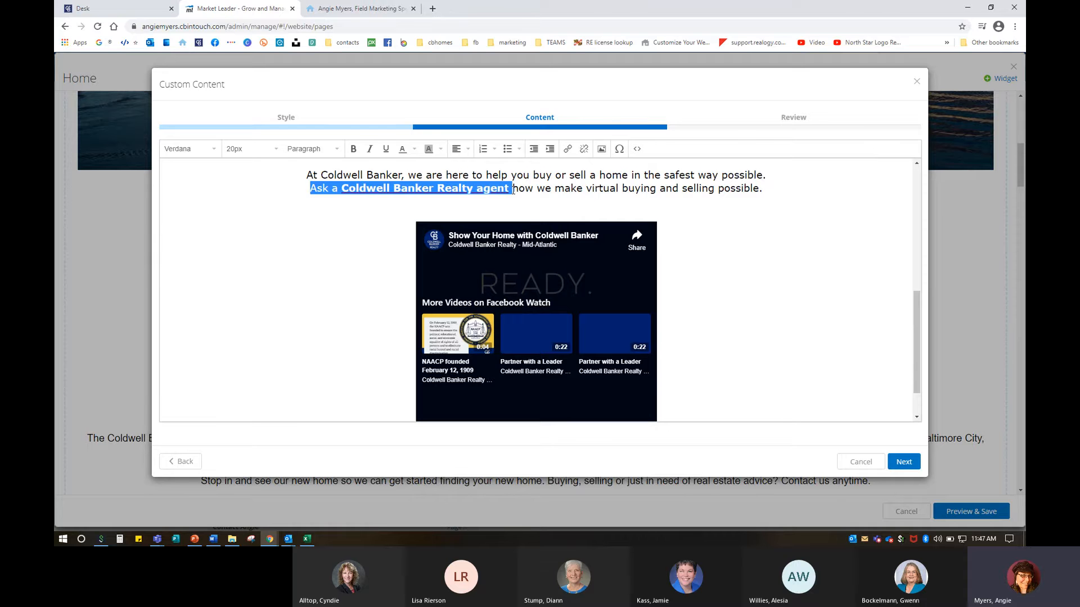
type("Ask me for a")
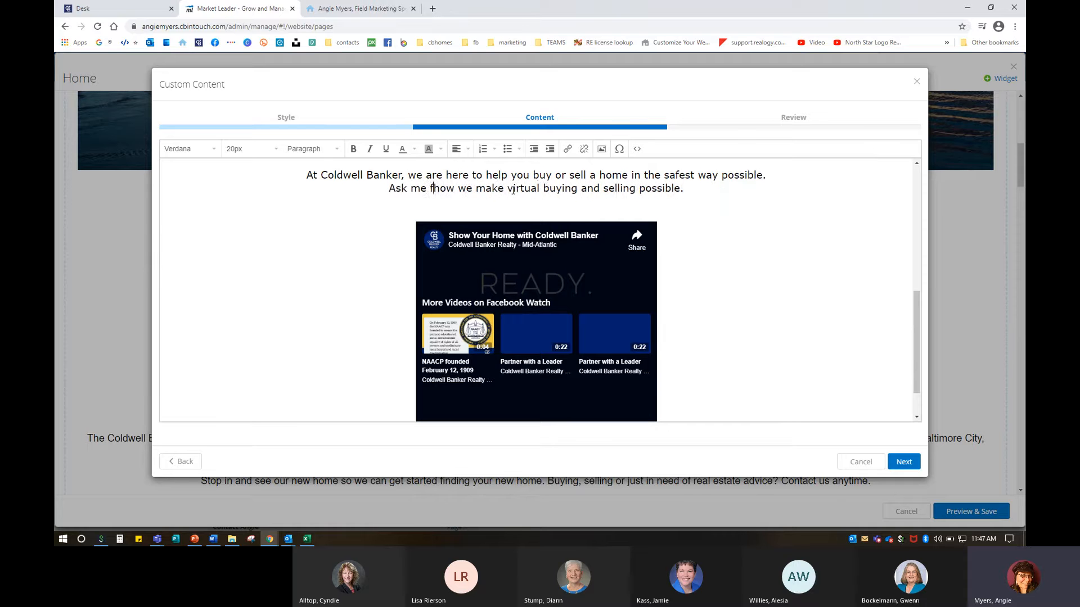
type("n agent")
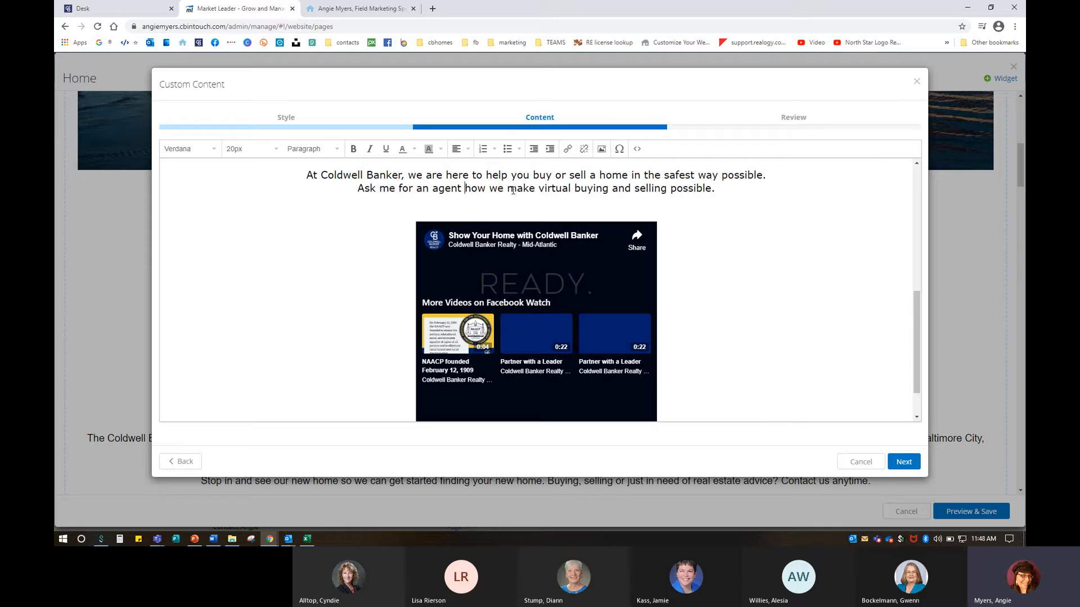
Replace "Ask me for an agent" above the video with "I can refer you to the best in the business! Discover"
key("BackSpace")
key("BackSpace")
key("BackSpace")
key("BackSpace")
key("BackSpace")
key("BackSpace")
key("BackSpace")
key("BackSpace")
key("BackSpace")
key("BackSpace")
key("BackSpace")
key("BackSpace")
key("BackSpace")
key("BackSpace")
key("BackSpace")
key("BackSpace")
key("BackSpace")
key("BackSpace")
key("BackSpace")
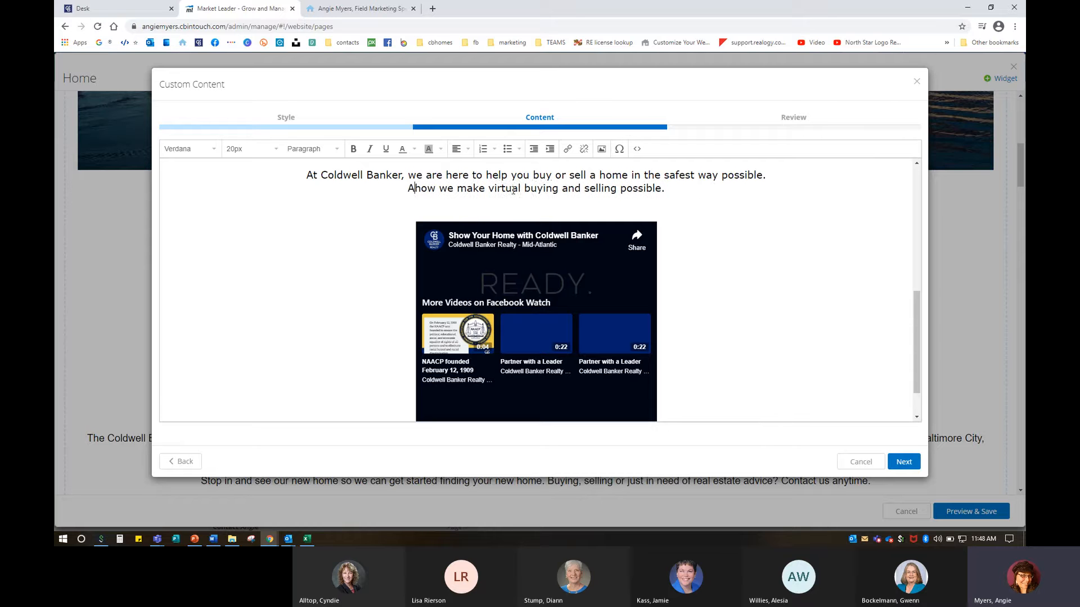
type("I can ")
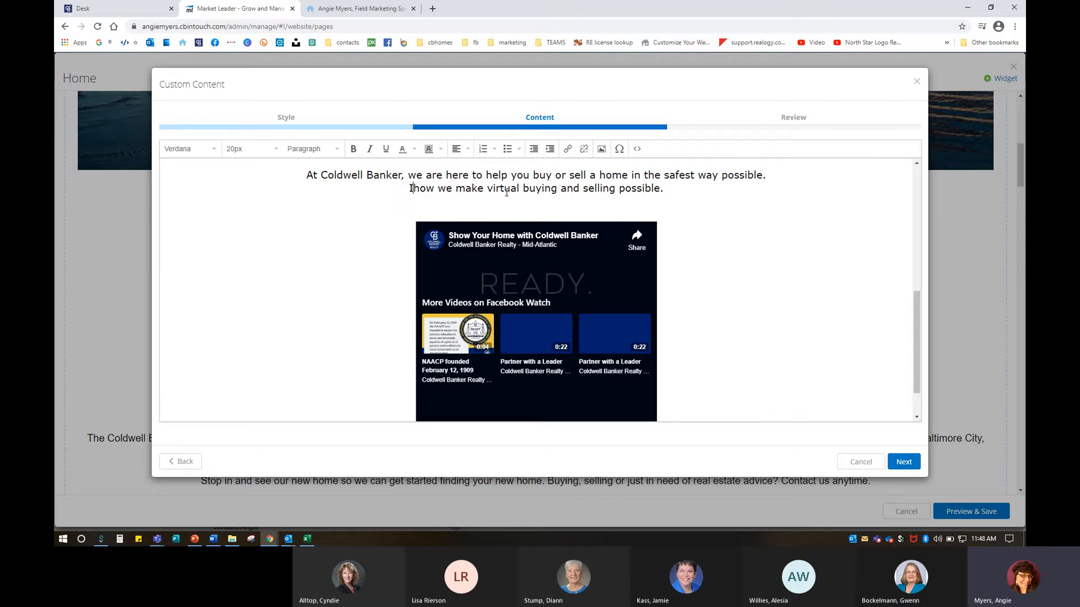
type("refer you to t")
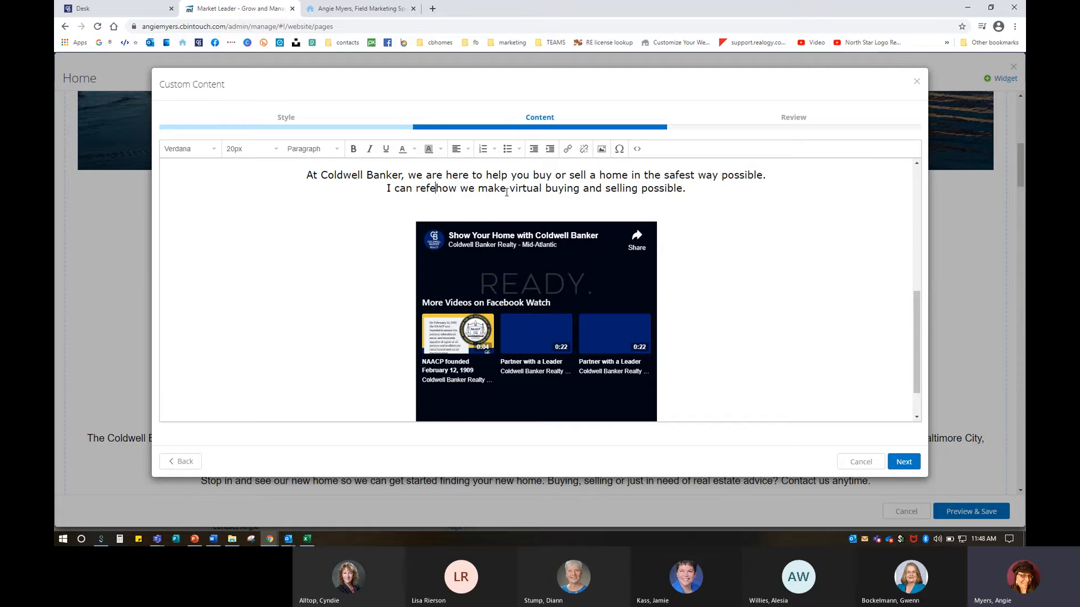
type("he best in the busines")
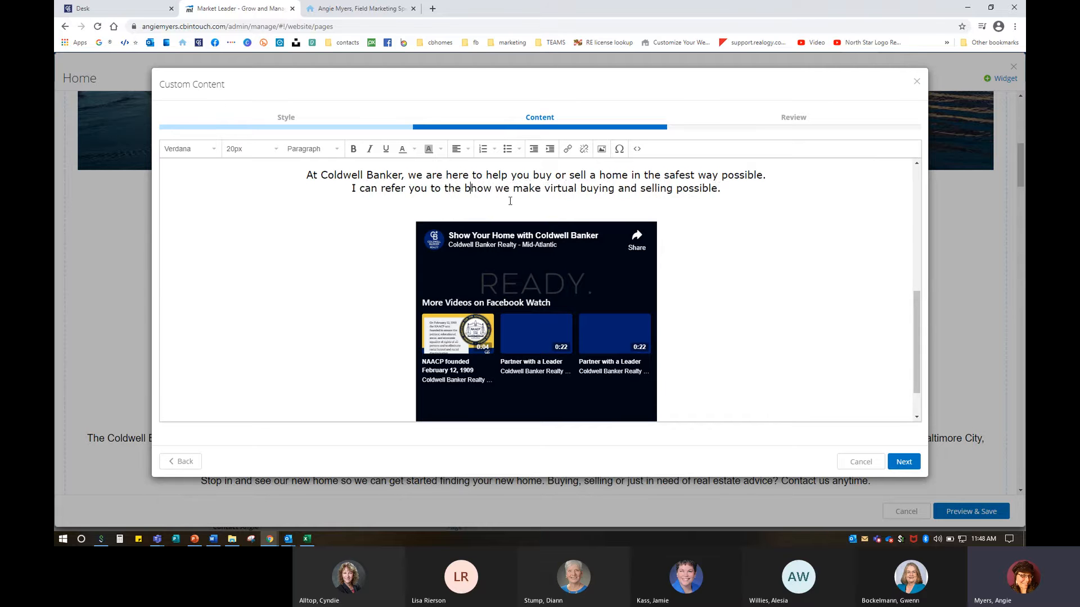
type("s!")
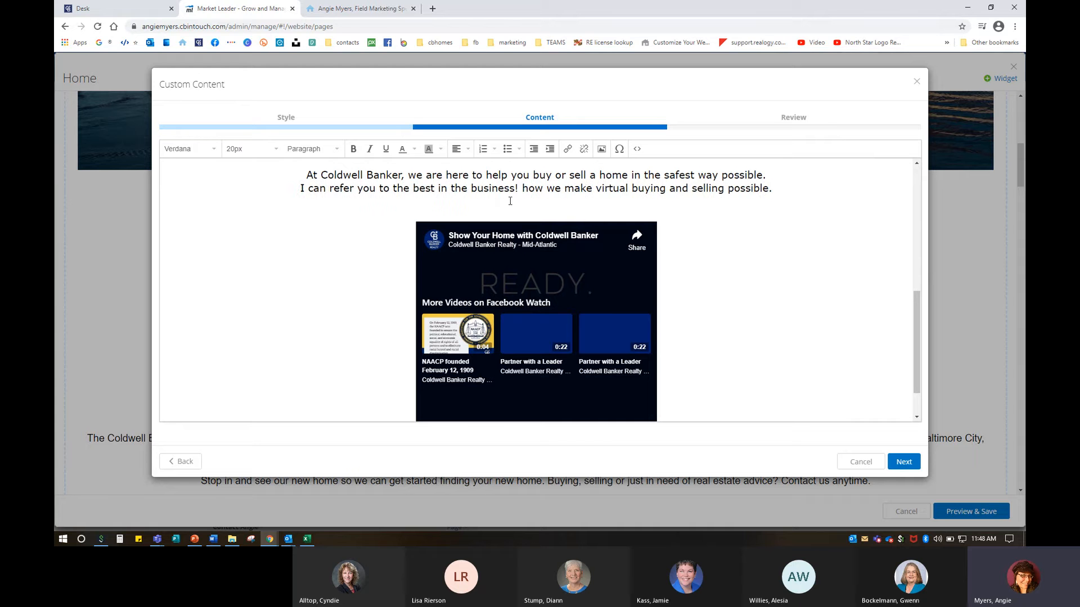
type(" DI")
key("BackSpace")
type("iscover")
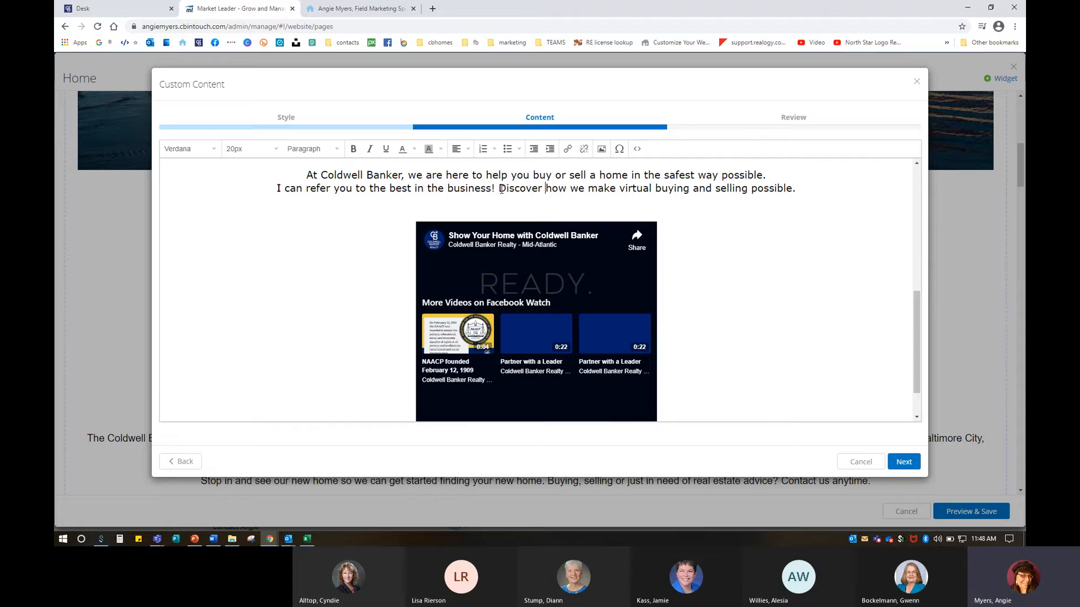
Move the sentence "I can refer you to the best in the business!" after "Discover how we make virtual buying and selling possible."
left_click_drag(498, 189, 274, 192)
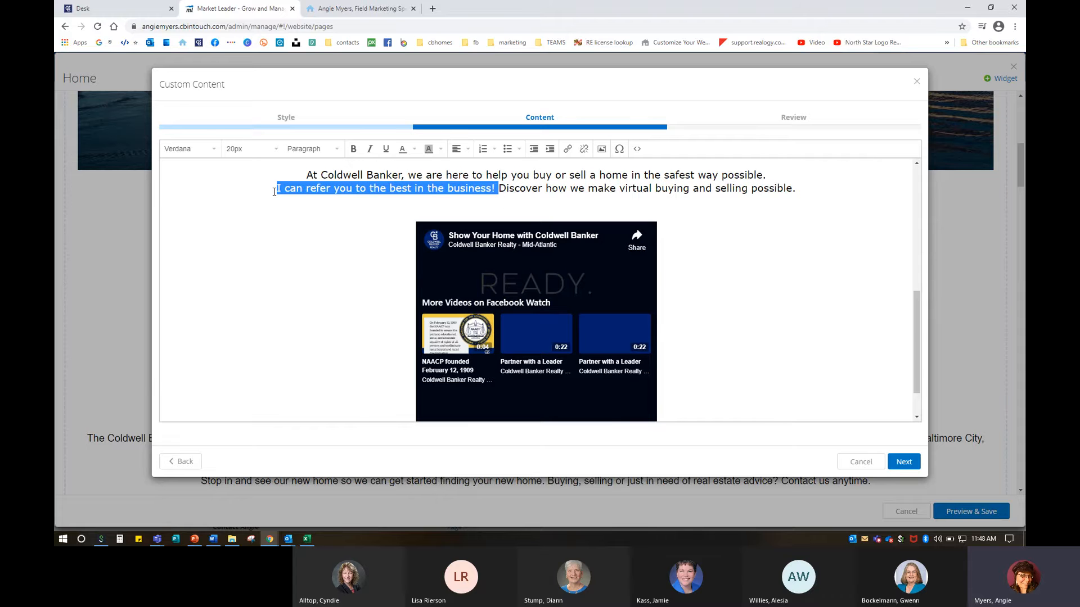
left_click(276, 191)
left_click_drag(277, 187, 500, 188)
key("ctrl+c")
key("BackSpace")
left_click(705, 188)
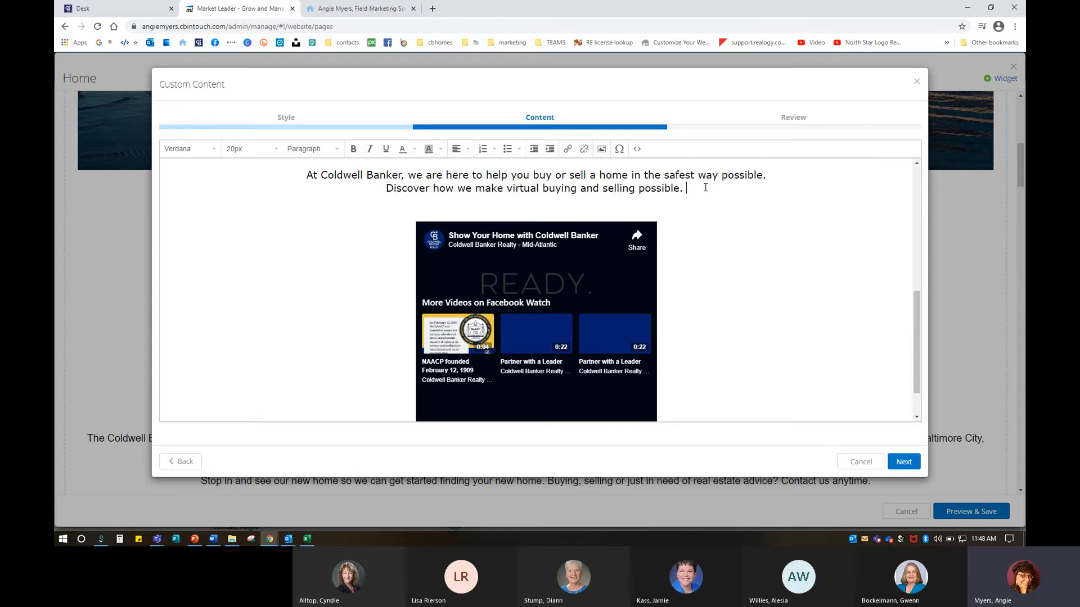
key("ctrl+v")
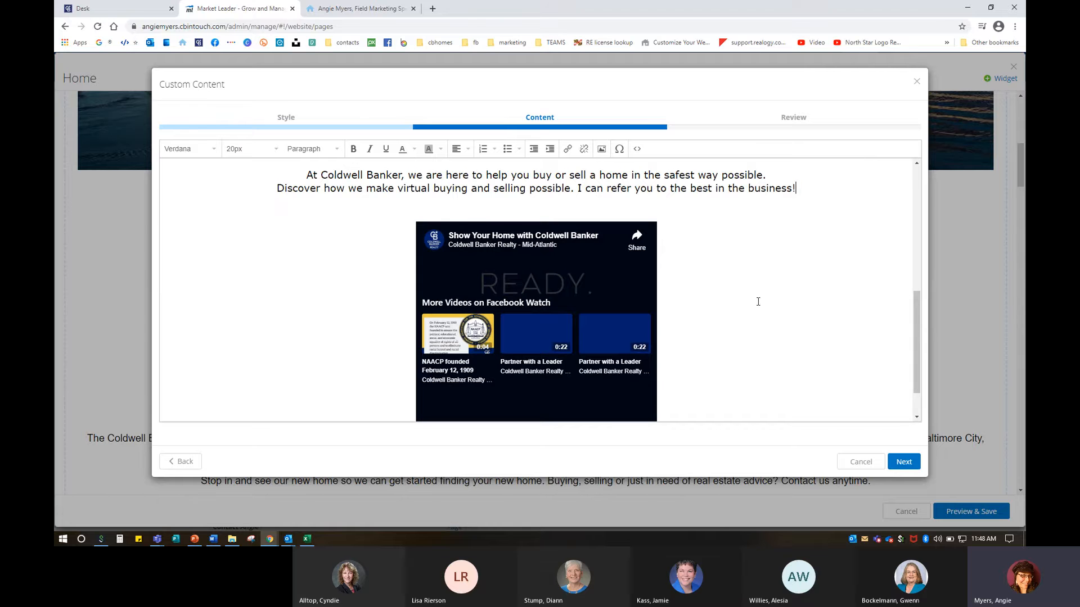
Continue to the review stage of the custom content widget and save the widget
left_click(903, 463)
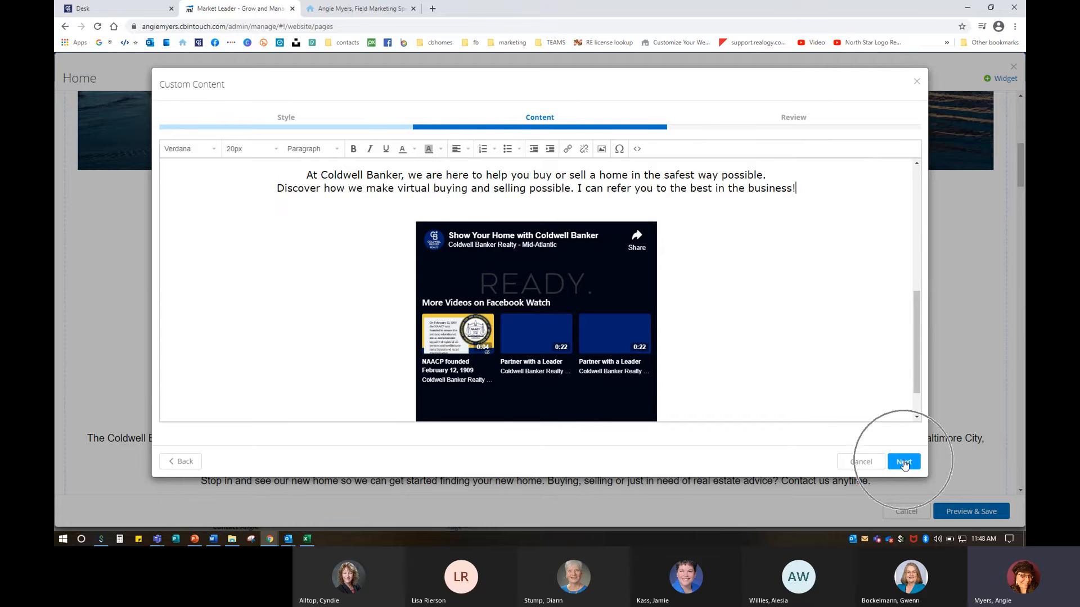
scroll(769, 338, "down", 1)
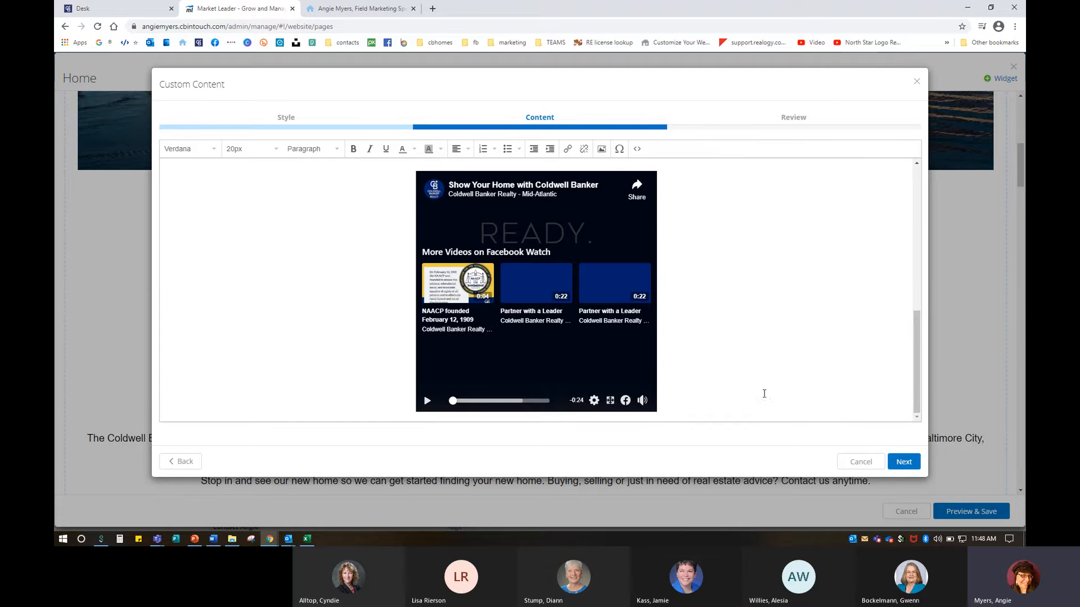
left_click(903, 462)
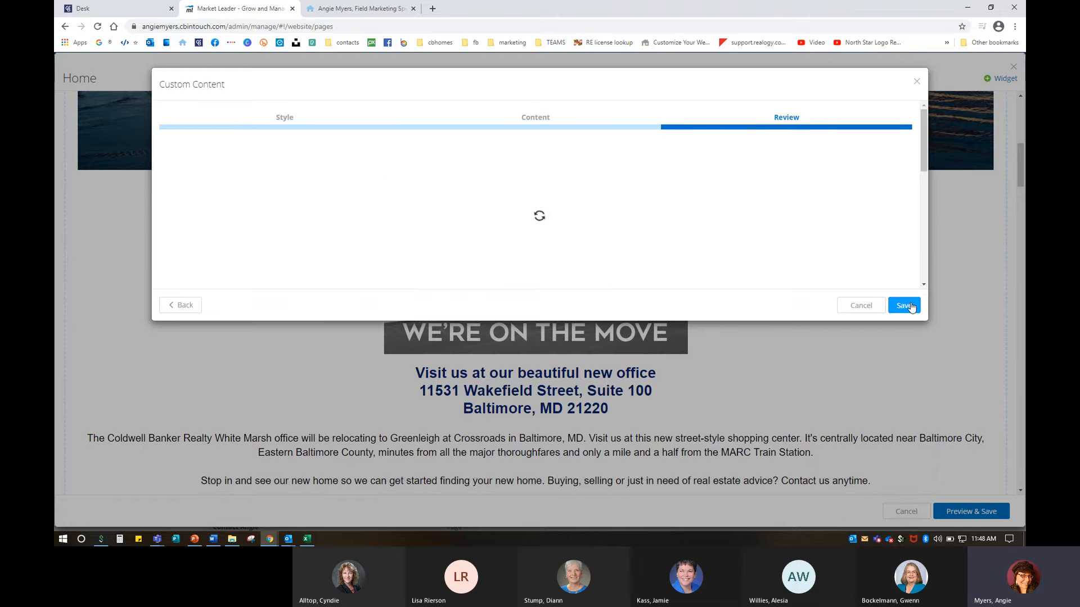
left_click(911, 306)
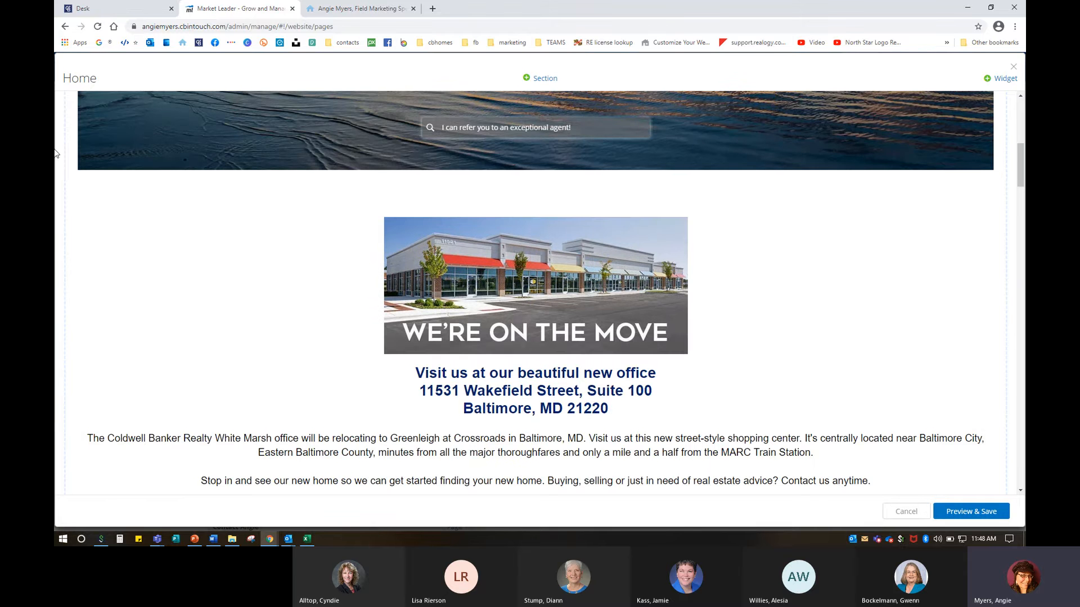
Preview the home page in the tablet and mobile layouts and save the page changes
scroll(917, 430, "down", 5)
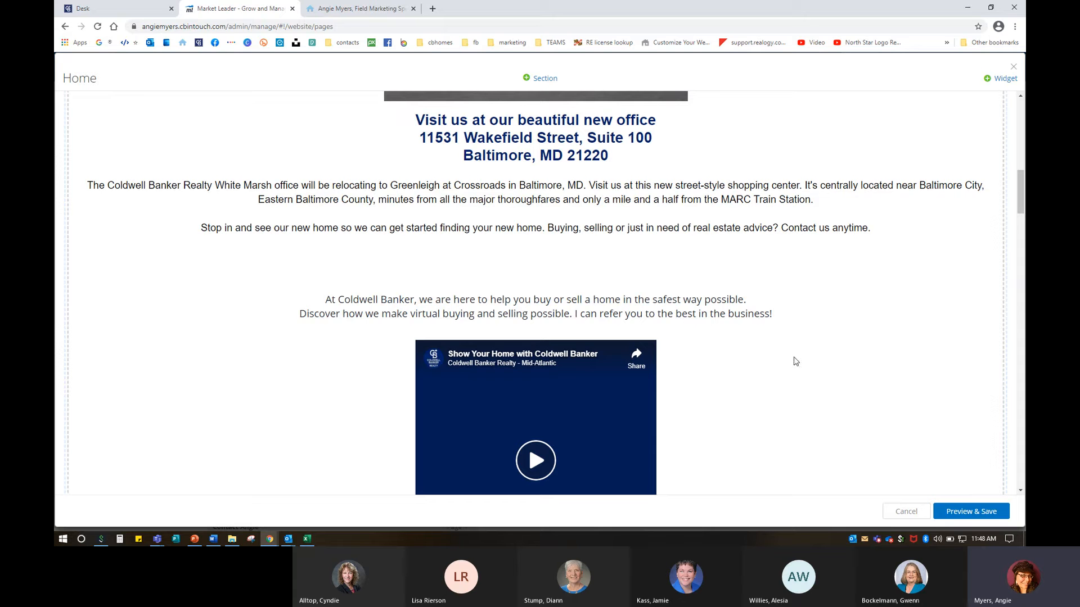
left_click(985, 518)
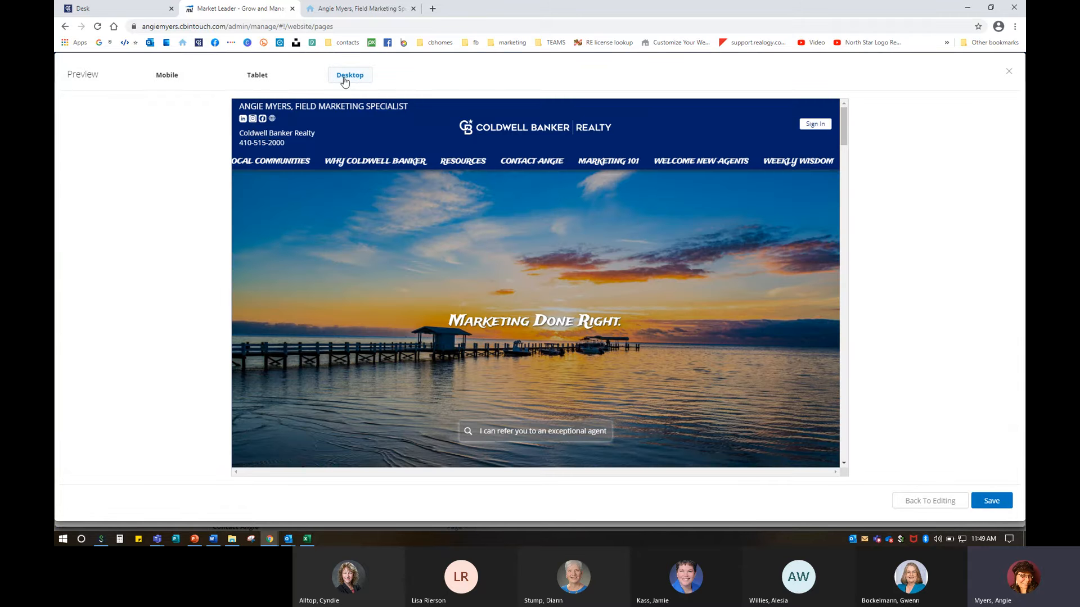
left_click(257, 74)
scroll(501, 294, "down", 3)
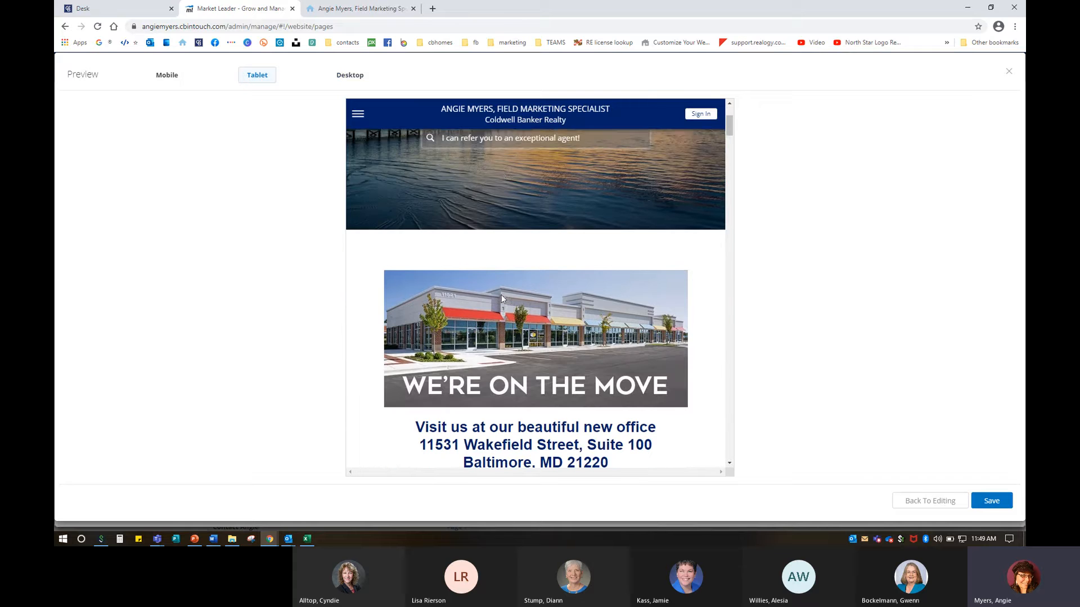
scroll(501, 295, "down", 2)
left_click(167, 75)
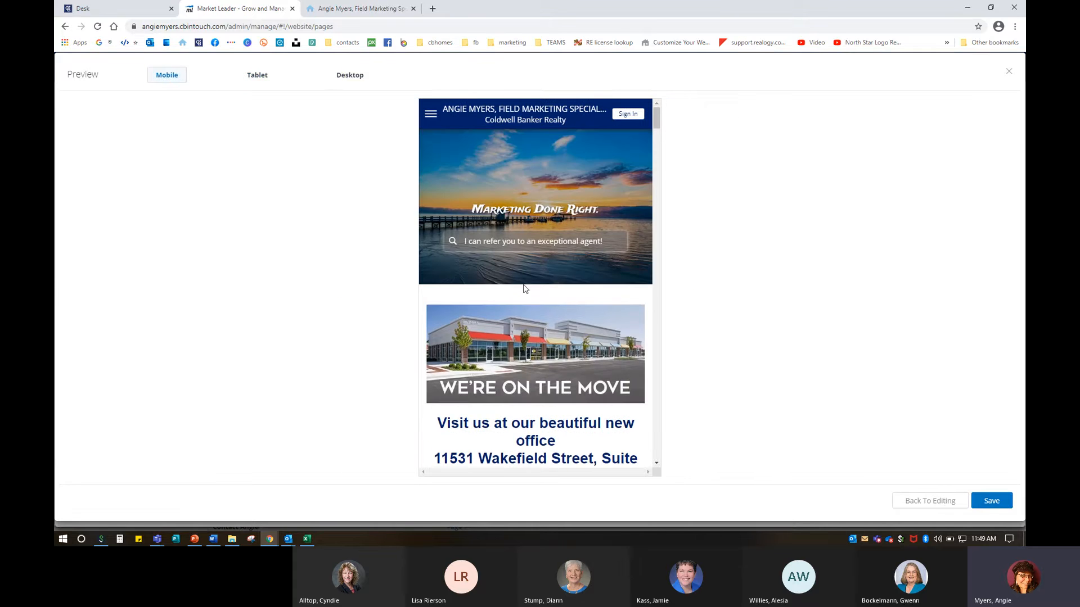
left_click(998, 502)
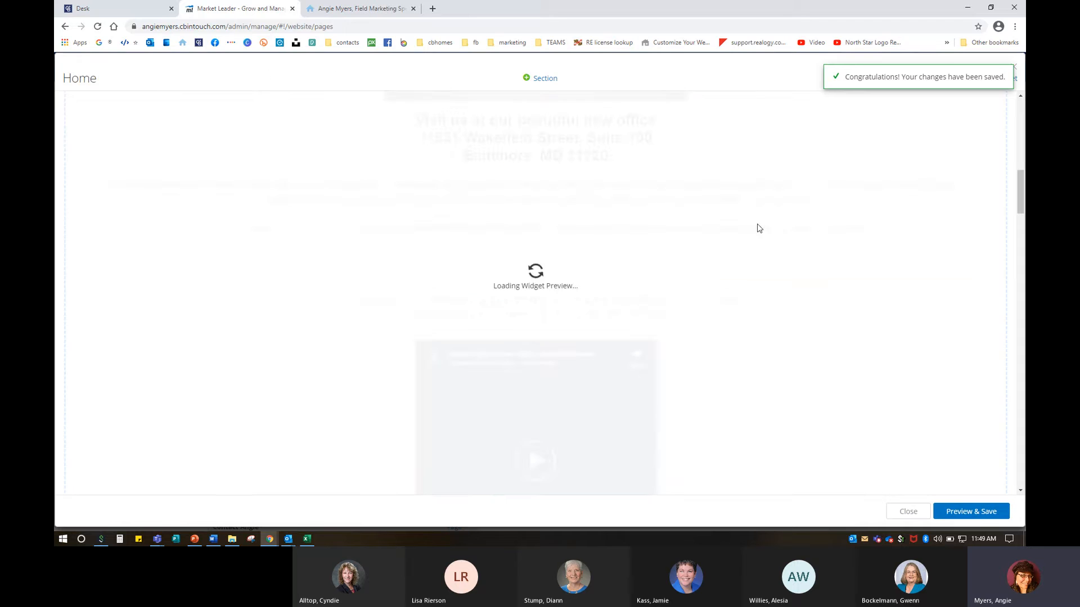
Glance at the live website, return to the page editor, and view the home page down to the agent reviews section
left_click(349, 10)
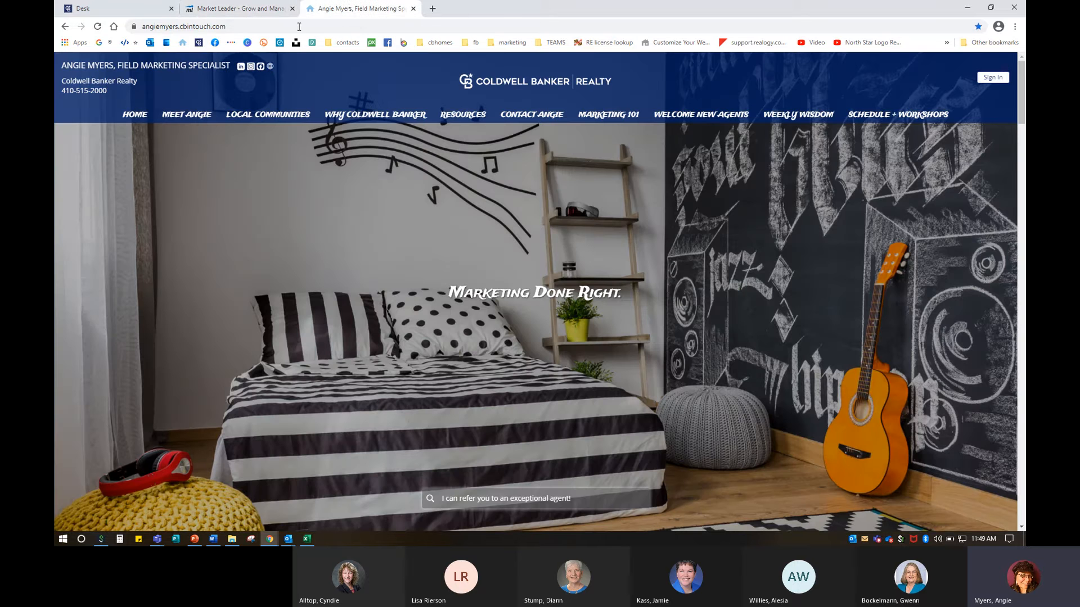
left_click(203, 4)
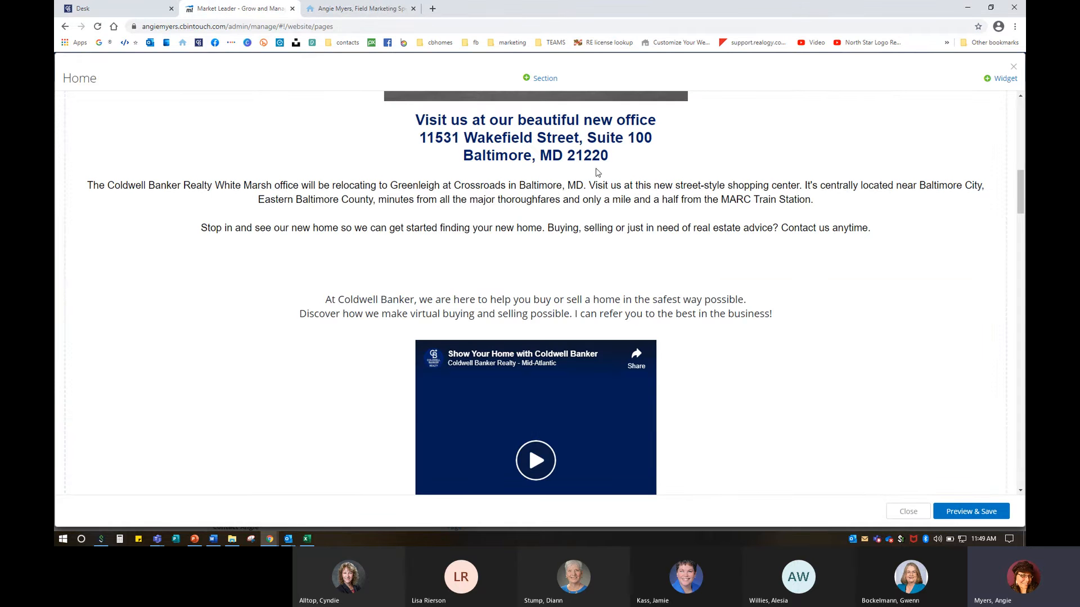
scroll(871, 330, "down", 7)
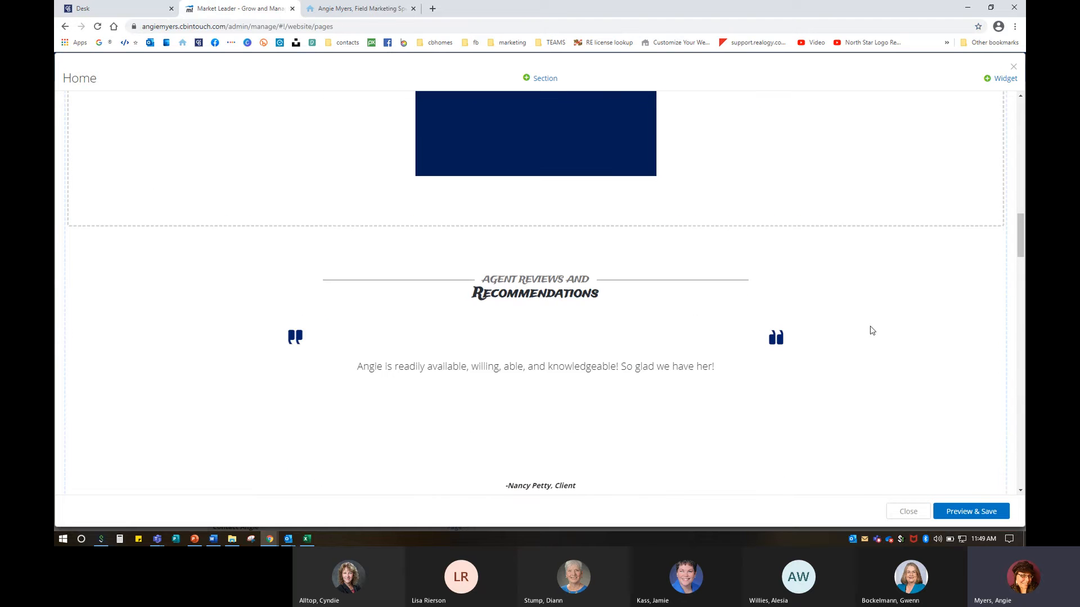
scroll(869, 326, "down", 1)
Enlarge the browser page to 110% and start a new Images widget on the home page
left_click(1002, 79)
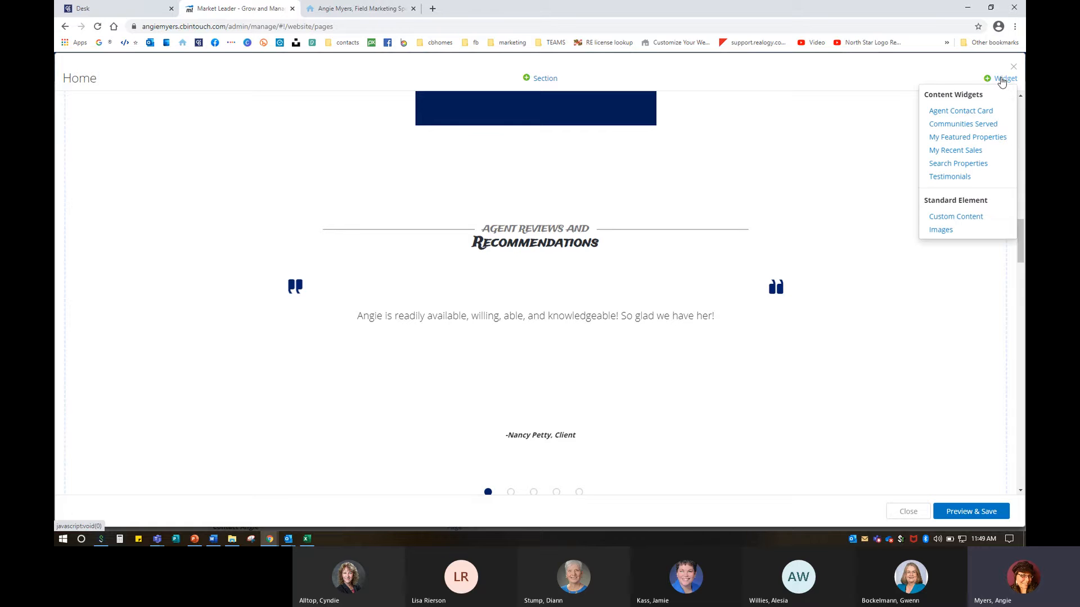
key("ctrl+plus")
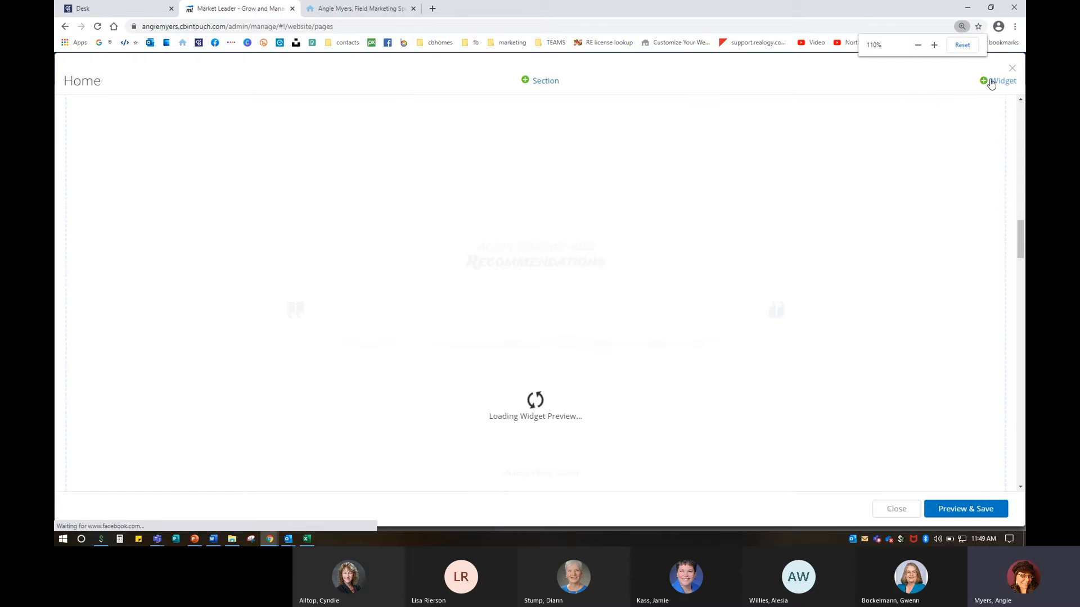
left_click(990, 80)
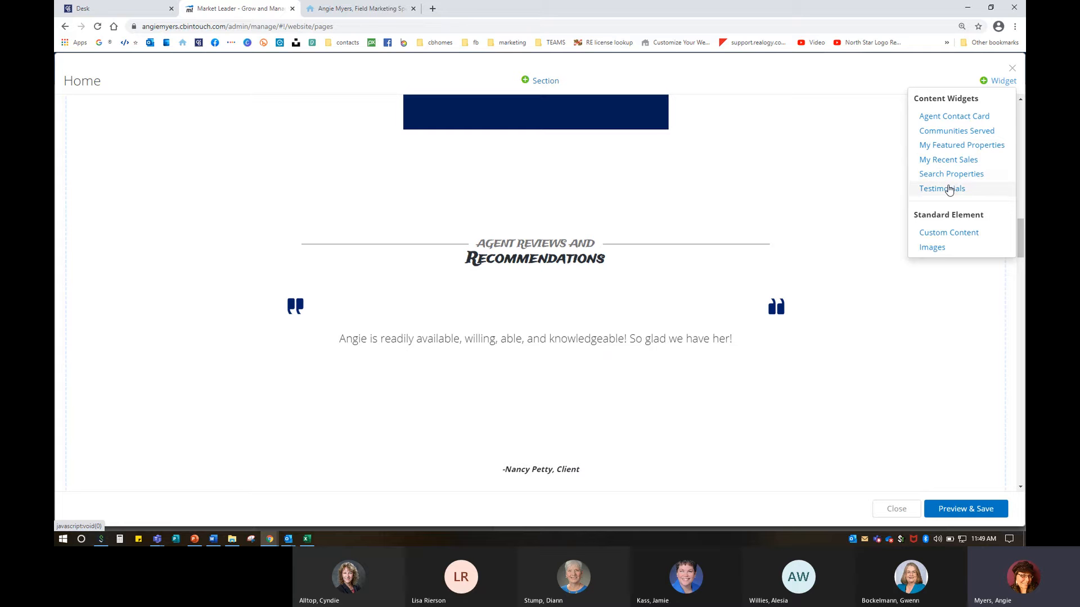
left_click(932, 248)
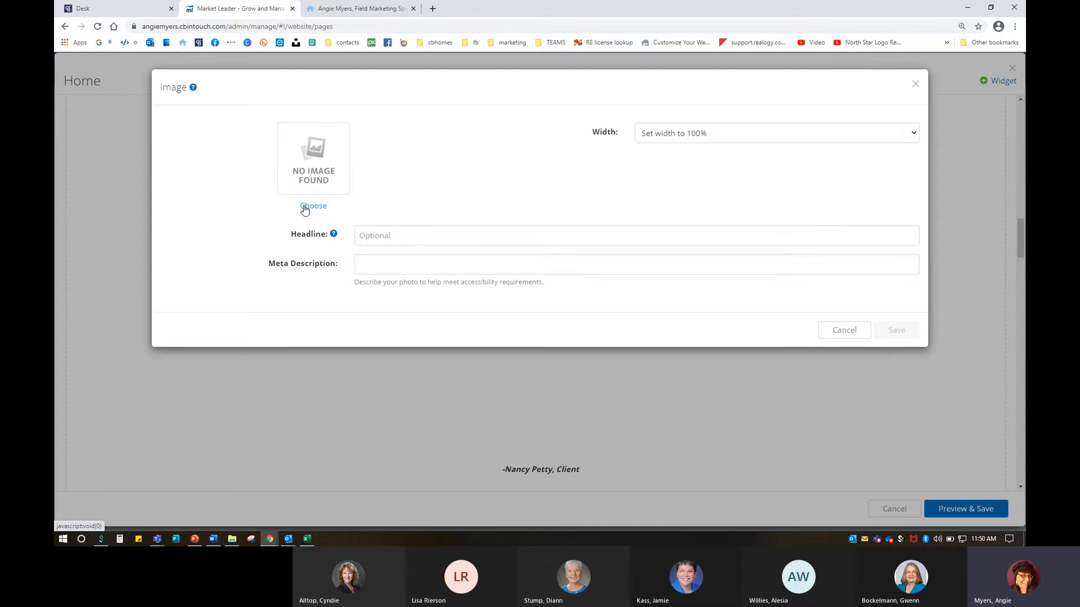
left_click(311, 206)
left_click(487, 128)
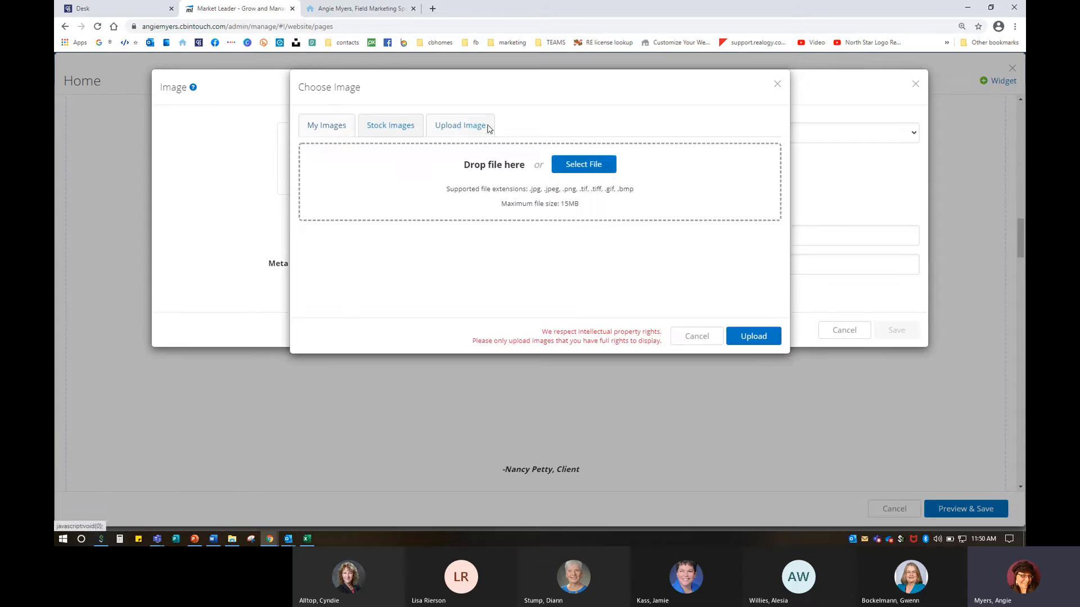
left_click(602, 166)
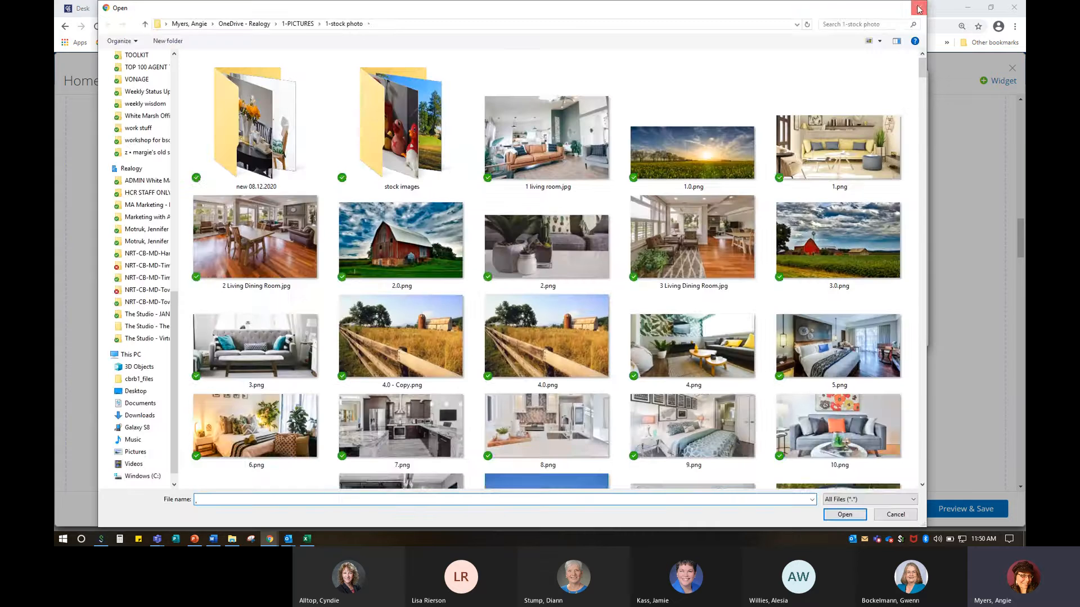
left_click(919, 8)
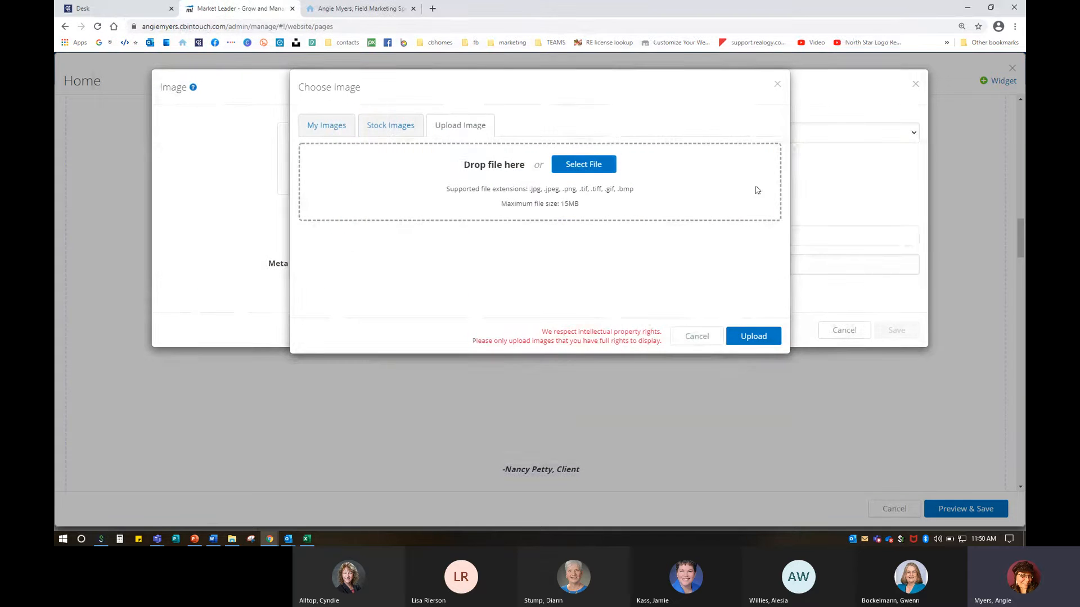
left_click(696, 336)
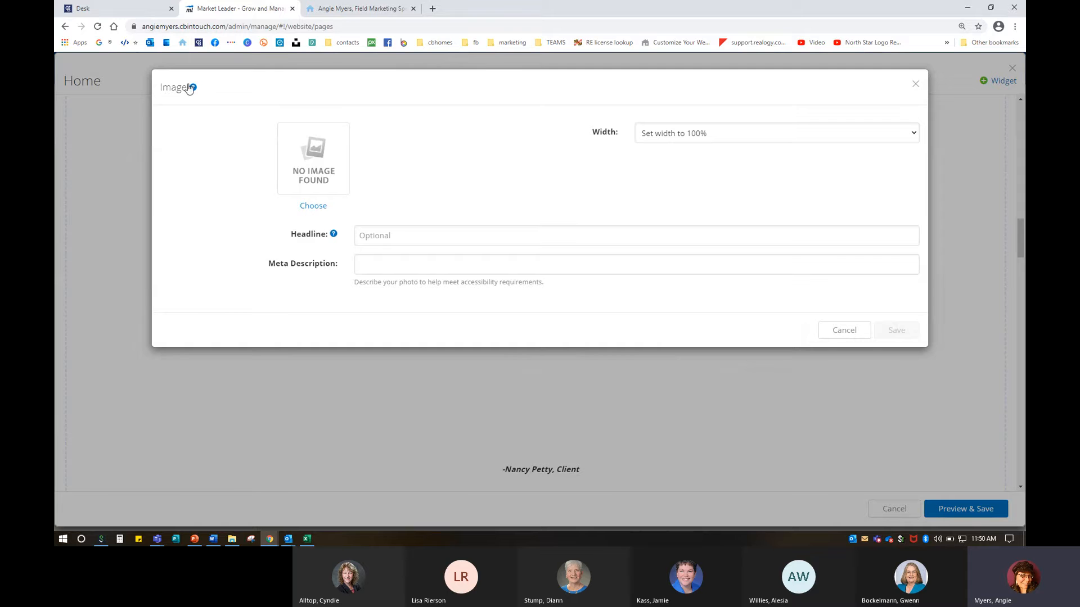
Start uploading an image file for the widget and browse to the 1-potd folder inside 1-PICTURES
mouse_move(192, 92)
left_click(312, 206)
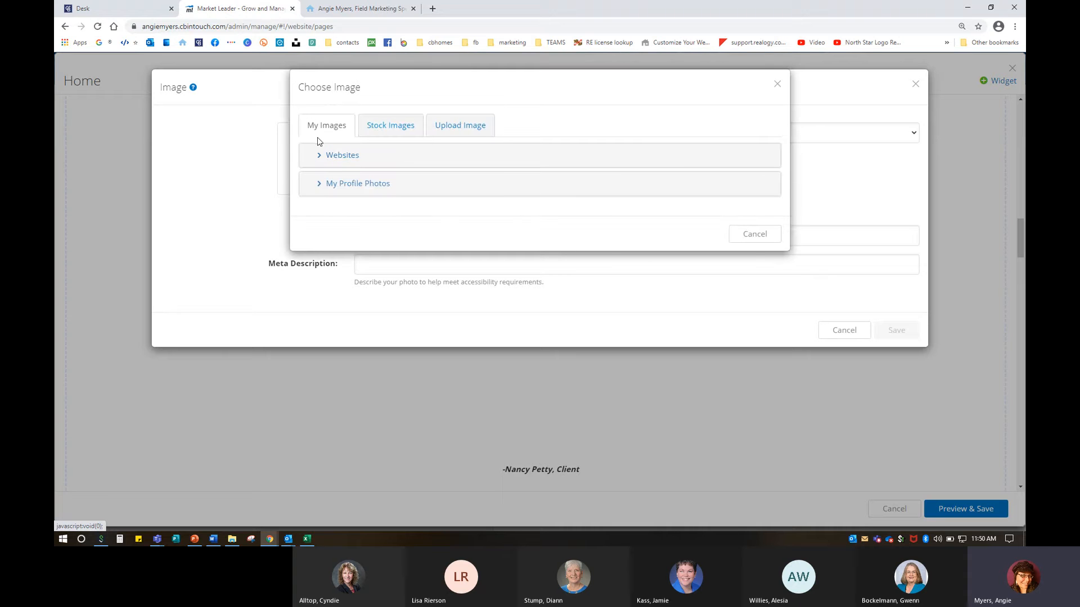
left_click(454, 128)
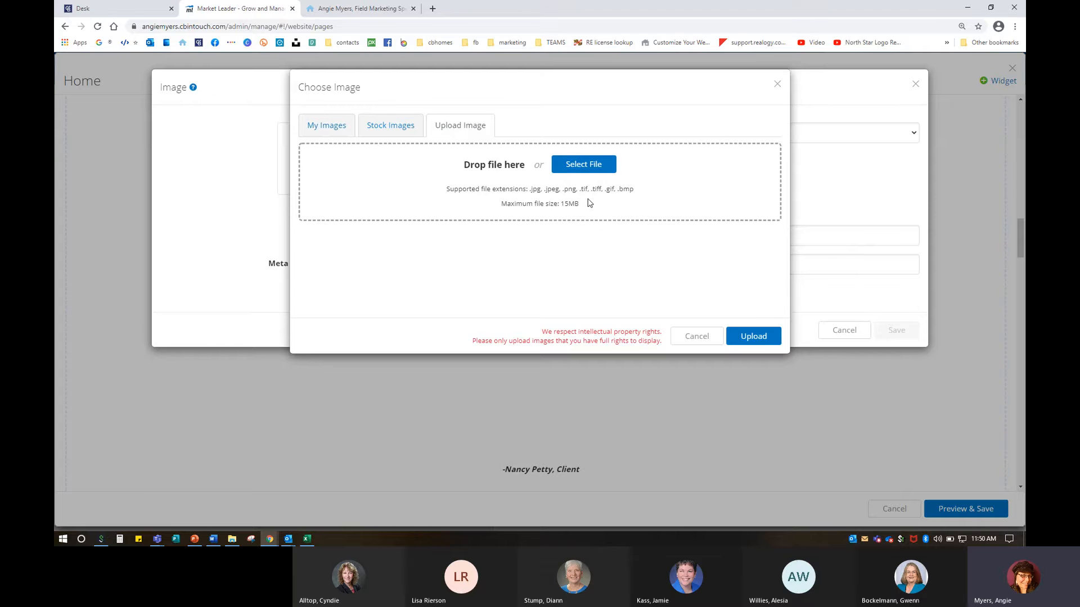
key("ctrl")
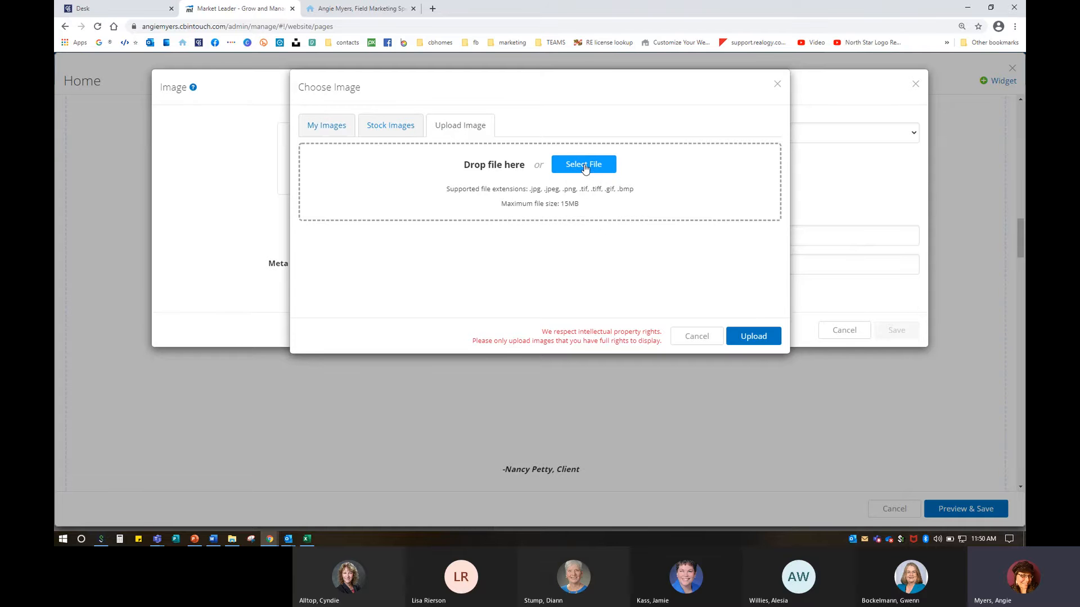
left_click(584, 168)
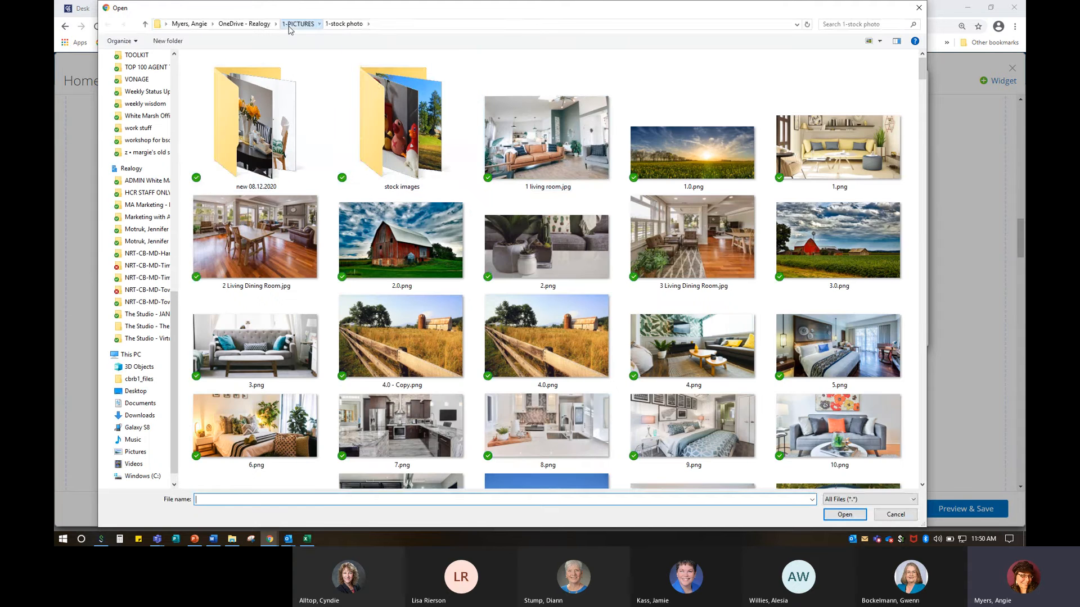
left_click(289, 25)
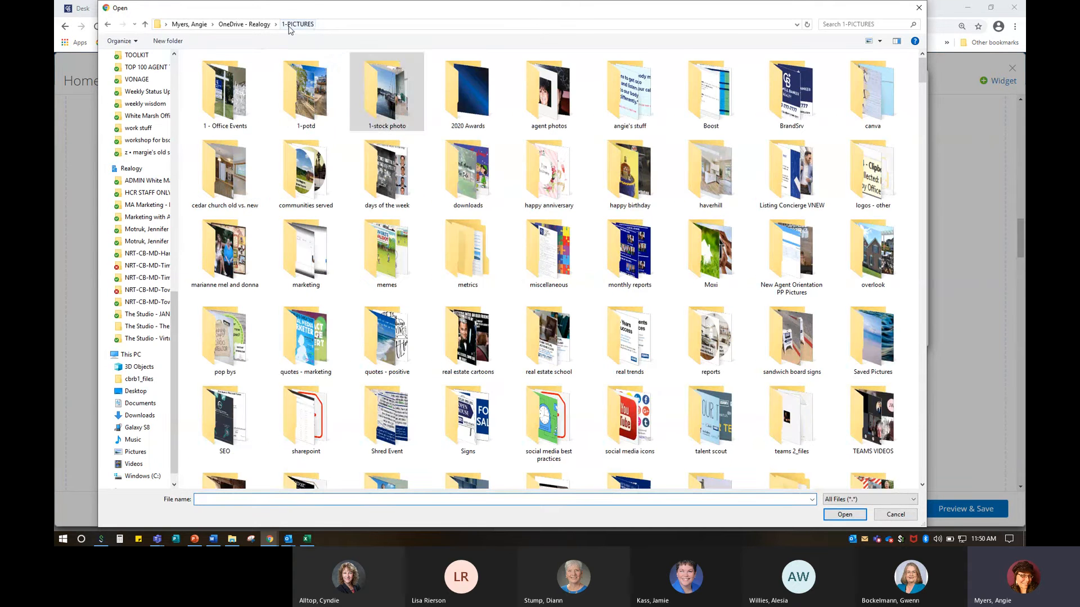
double_click(300, 103)
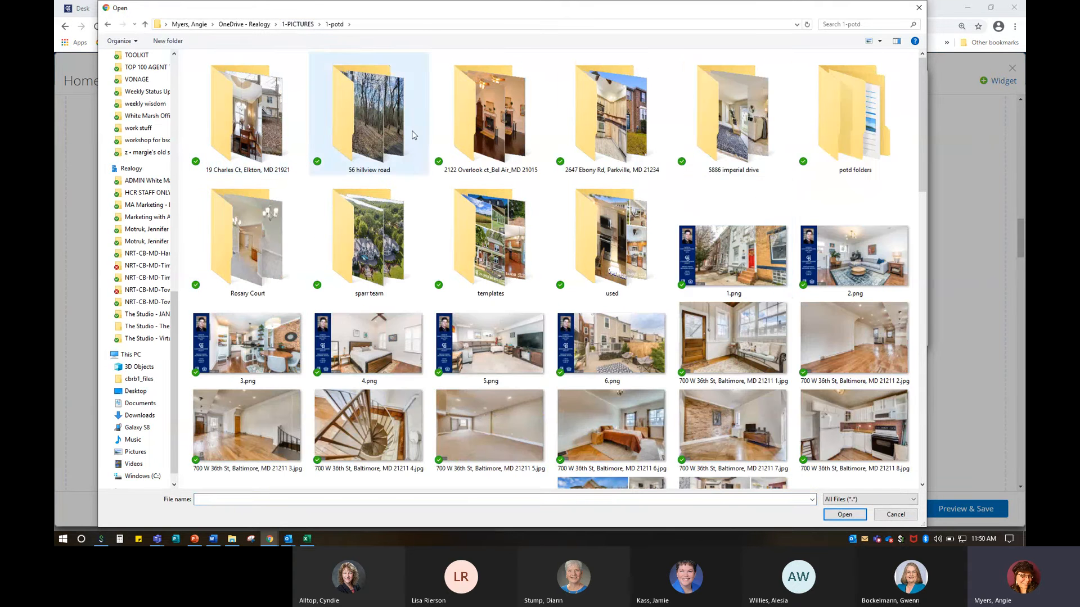
Select the front exterior photo of the Forest Hill brick rancher with the green lawn as the upload file
scroll(778, 310, "down", 10)
scroll(779, 313, "down", 5)
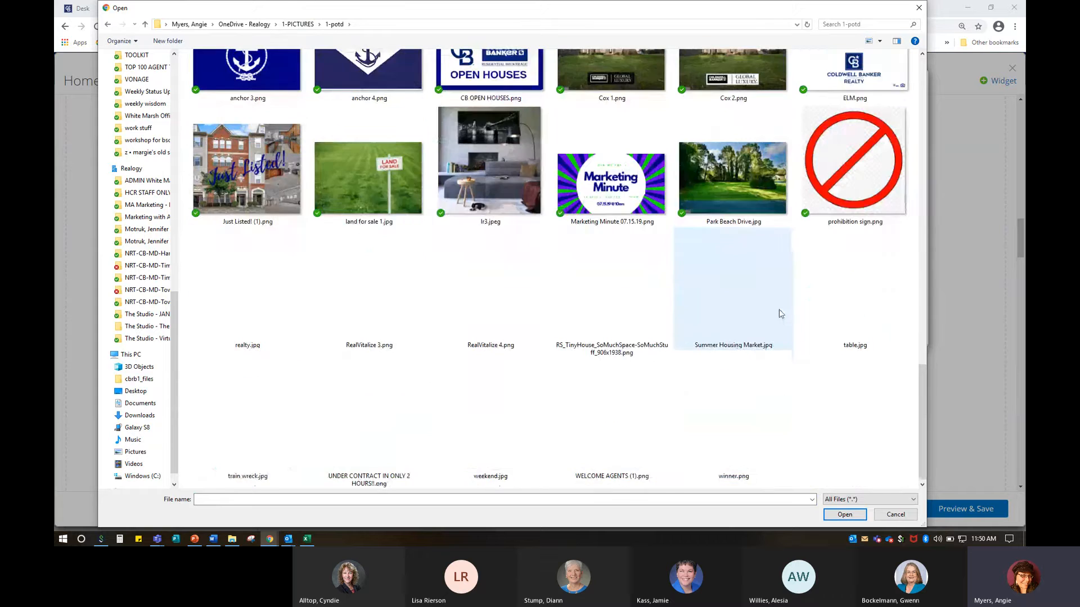
scroll(779, 313, "up", 10)
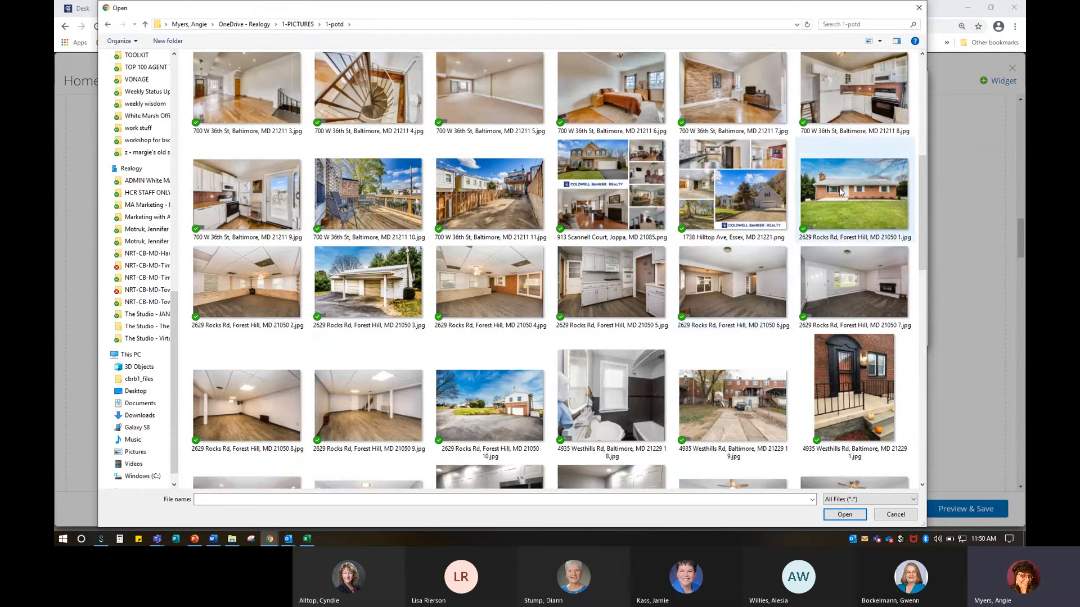
left_click(841, 192)
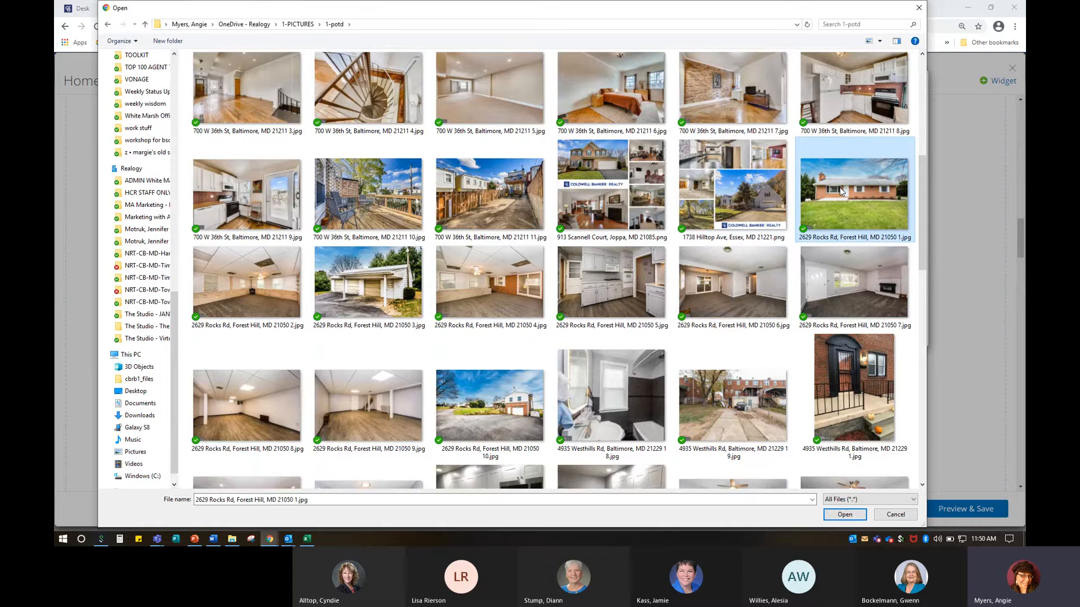
left_click(845, 515)
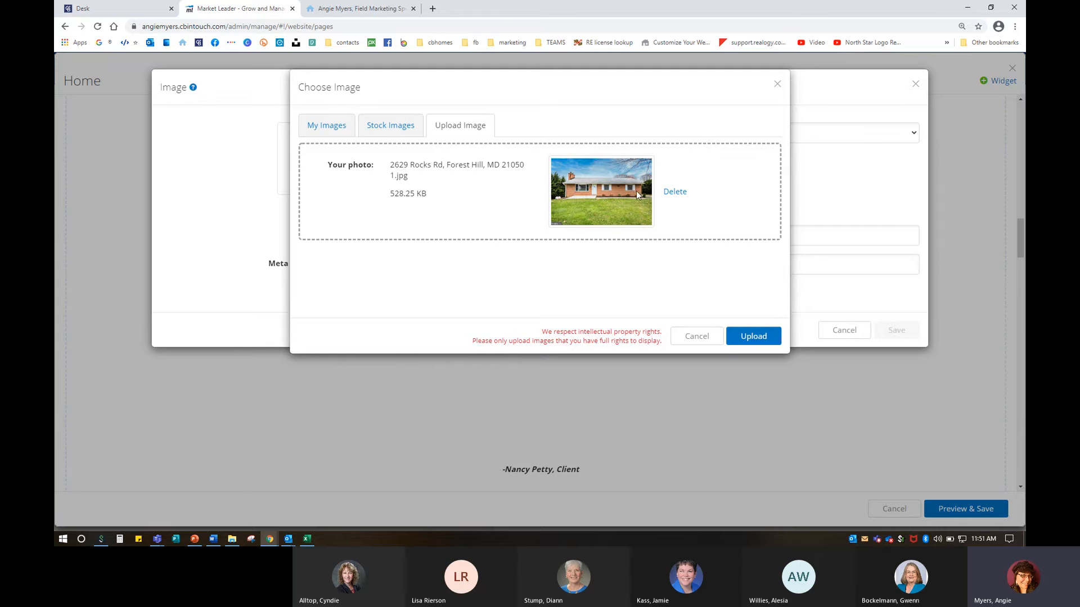
Copy the street address from the chosen photo's file name and upload the photo to the image widget
left_click_drag(391, 167, 448, 168)
right_click(445, 169)
left_click(461, 175)
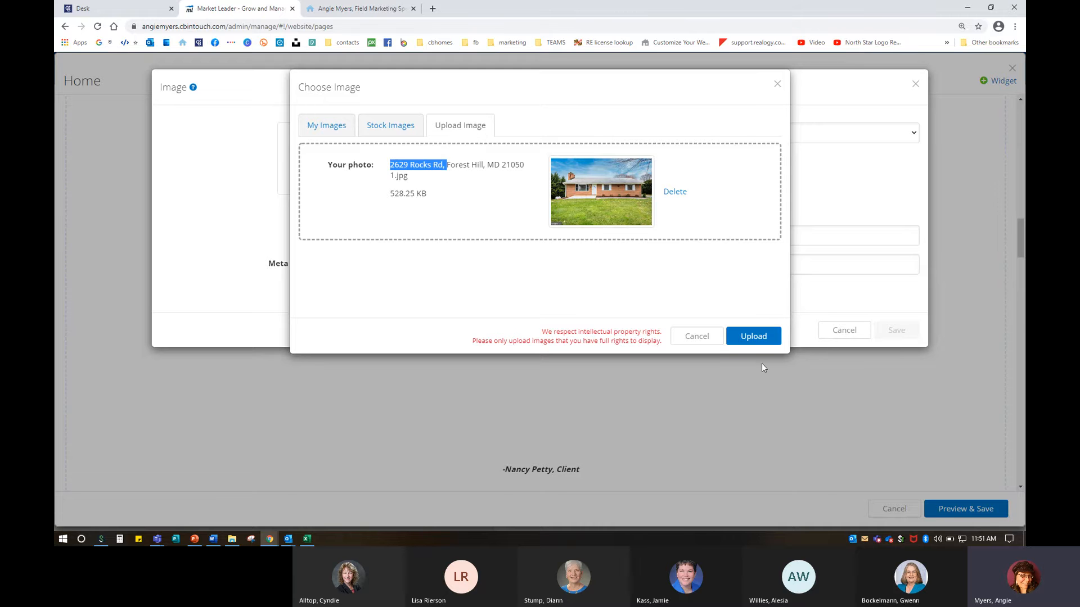
left_click(753, 336)
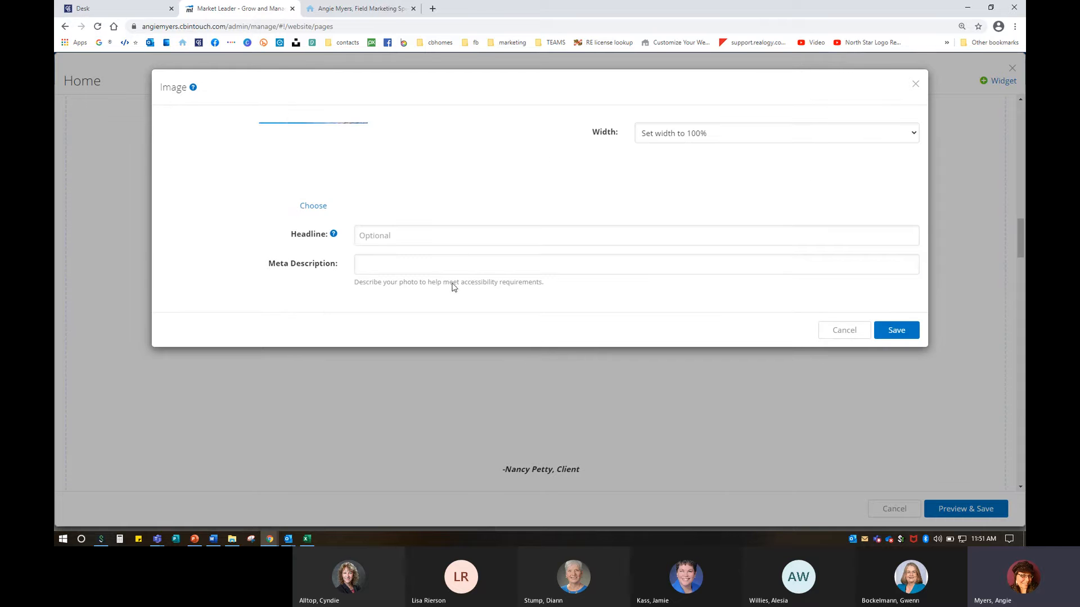
Set the image's headline to "Coming Soon!" followed by the listing's street address, ending in "Road", and save the widget
mouse_move(334, 237)
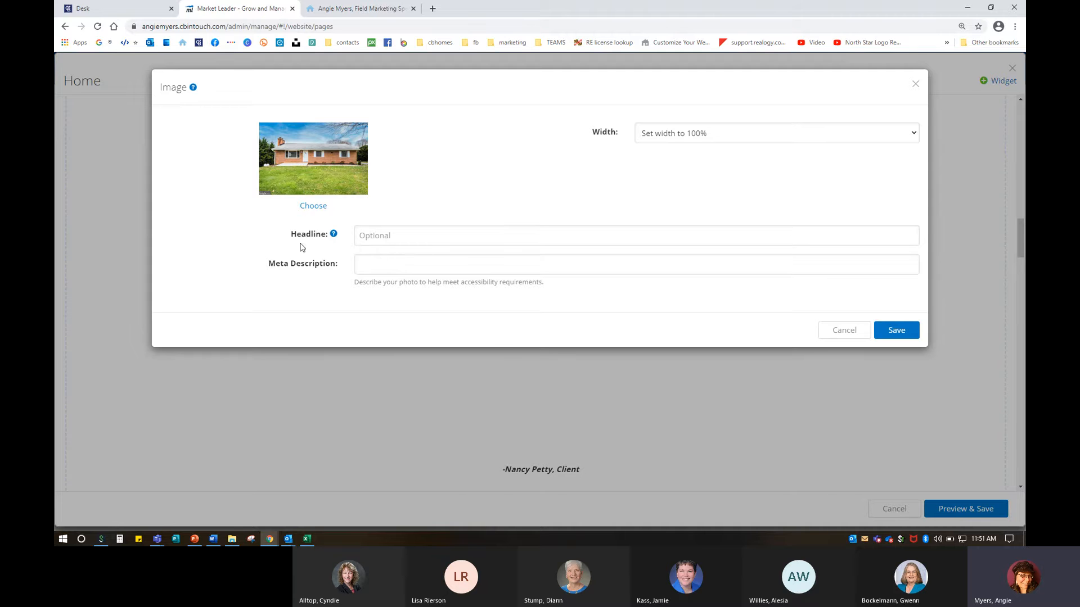
left_click(400, 236)
key("ctrl+v")
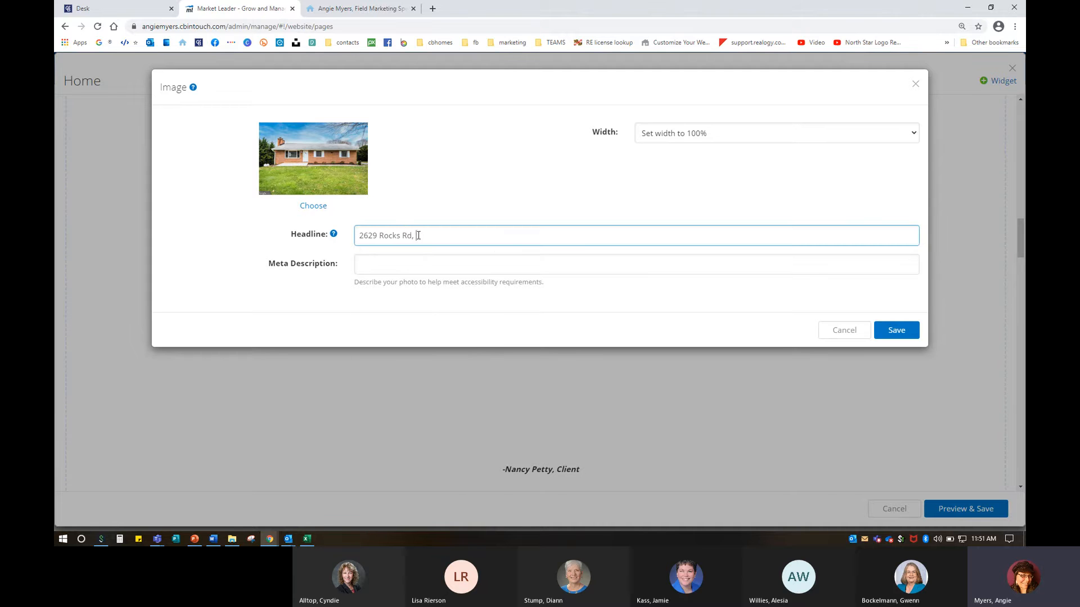
left_click_drag(409, 236, 419, 228)
type("oad")
type("Coming Soon!")
left_click(904, 332)
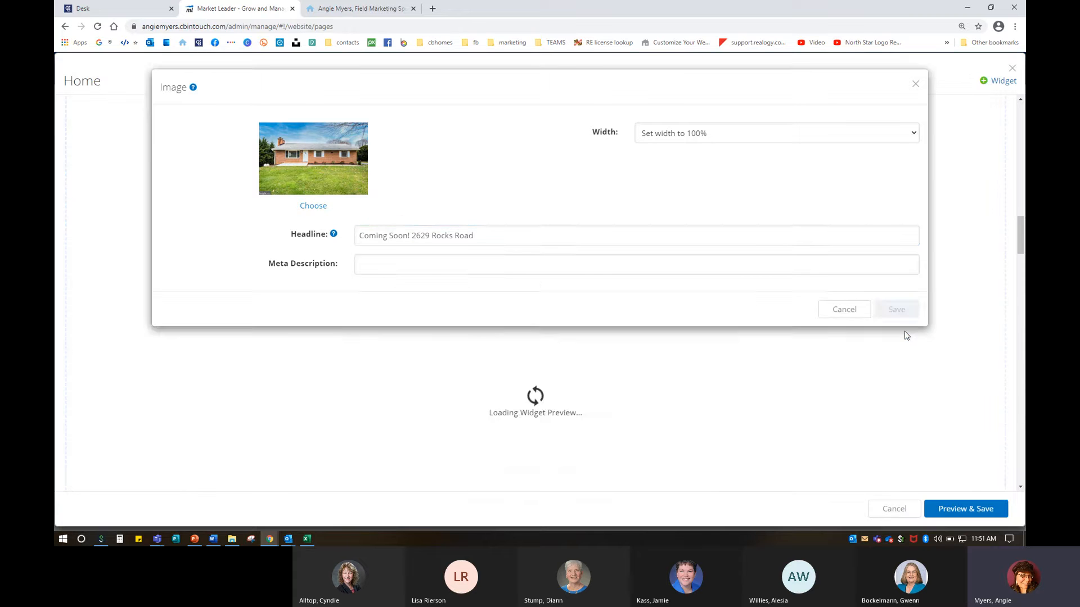
Check the new house image section at the end of the home page, and preview and save the page
scroll(886, 350, "down", 15)
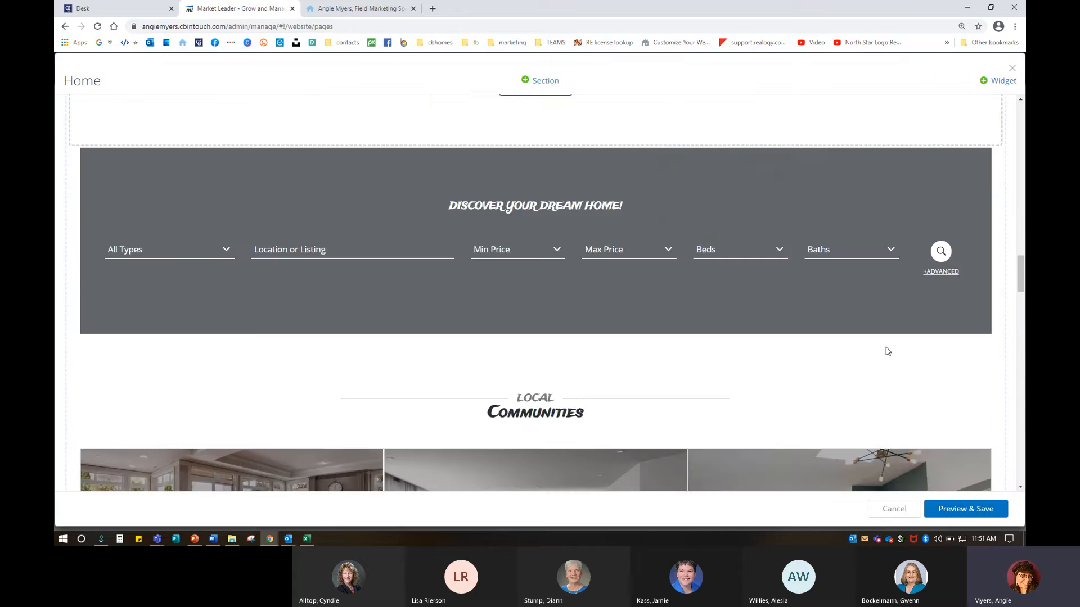
scroll(679, 376, "down", 3)
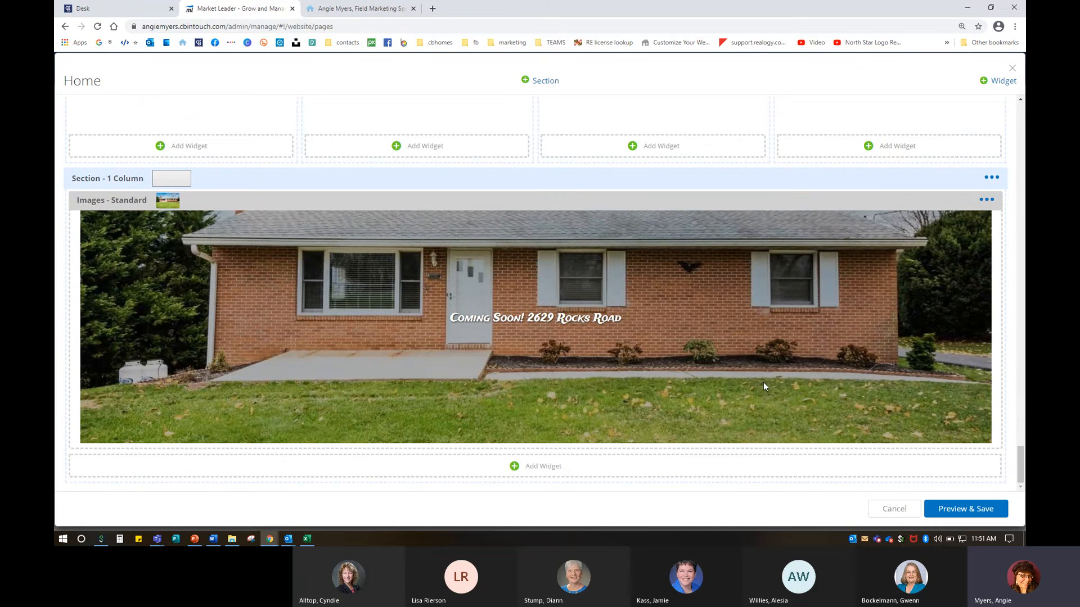
left_click(986, 201)
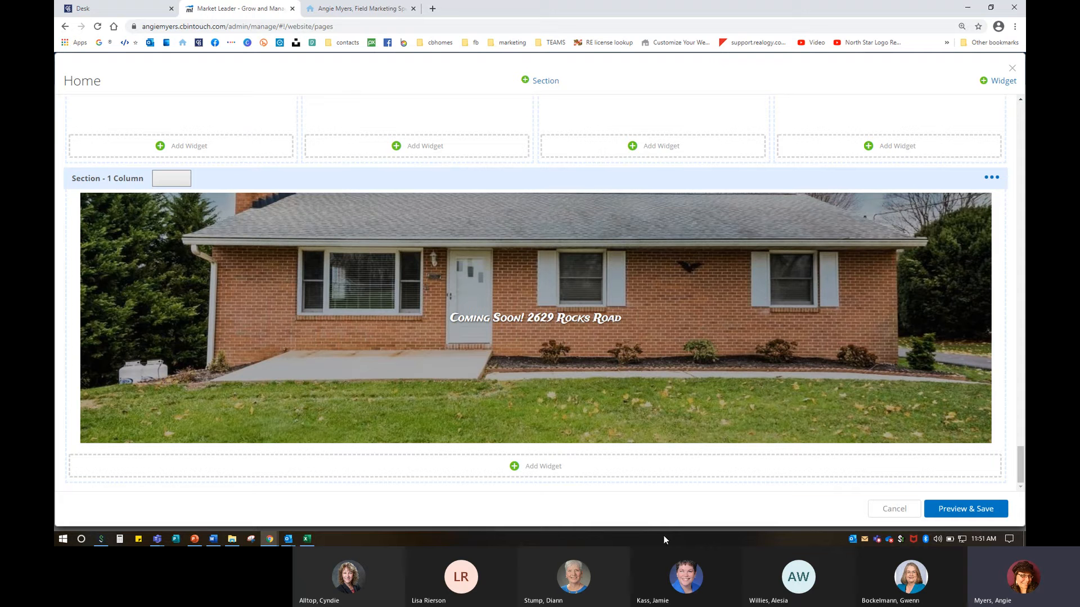
left_click(960, 516)
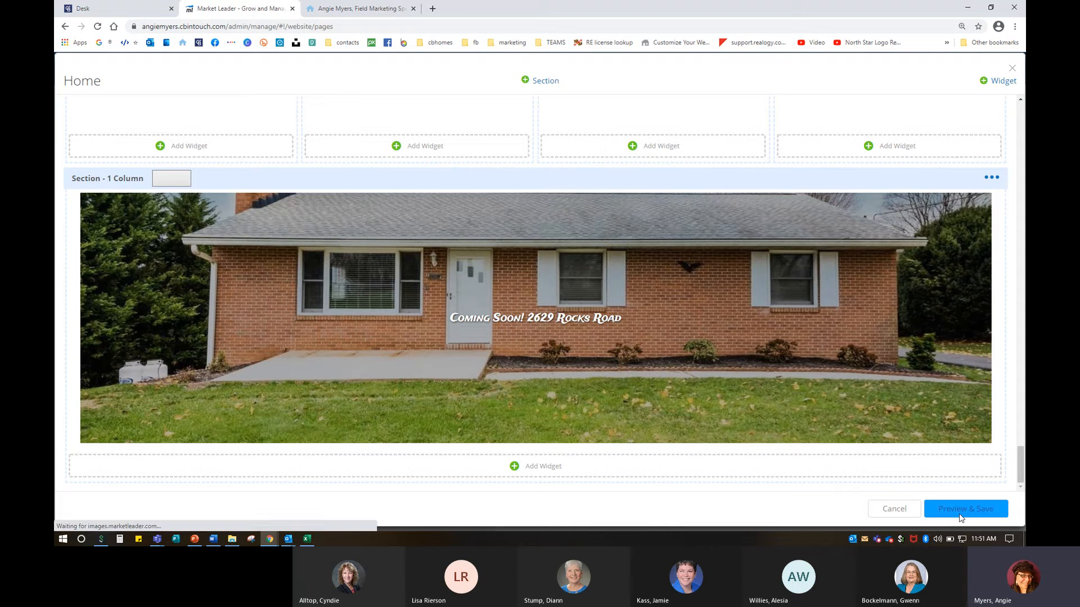
key("ctrl")
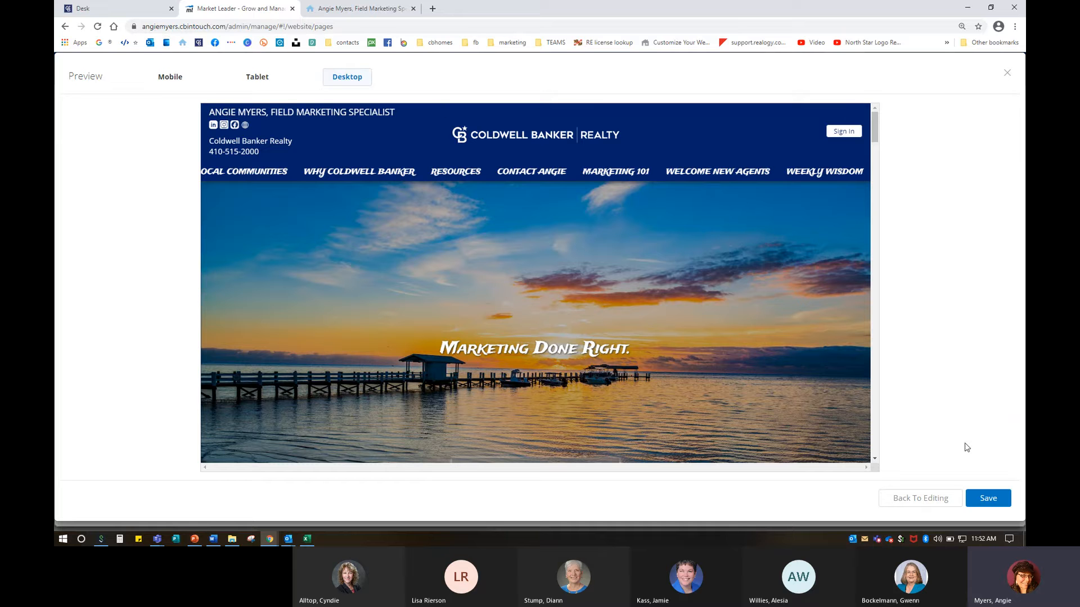
left_click(987, 502)
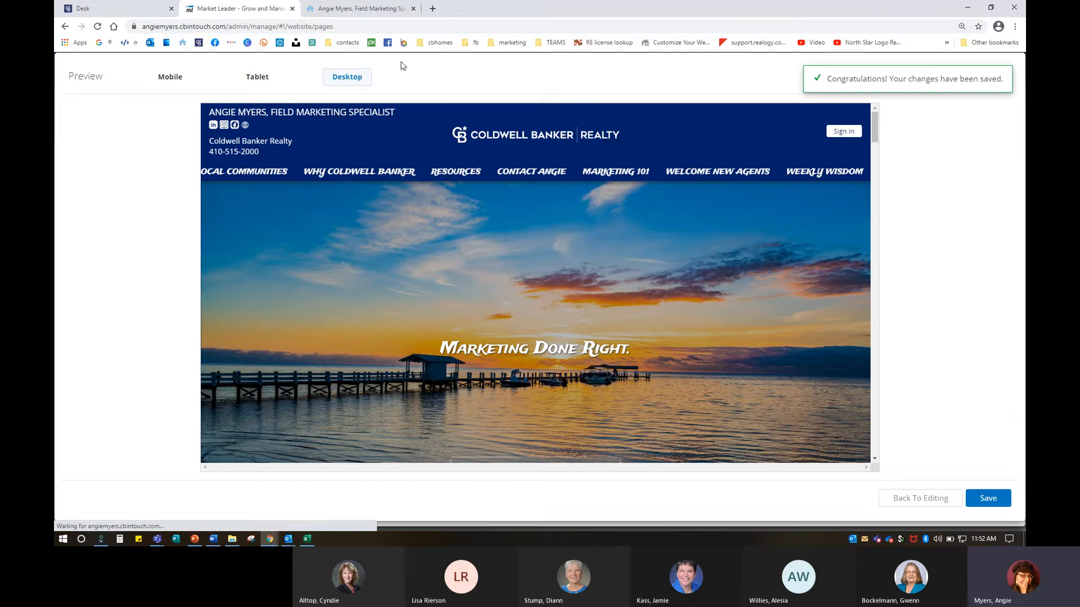
Reload the live website and examine how the Coming Soon house image displays near the end of the home page
left_click(333, 8)
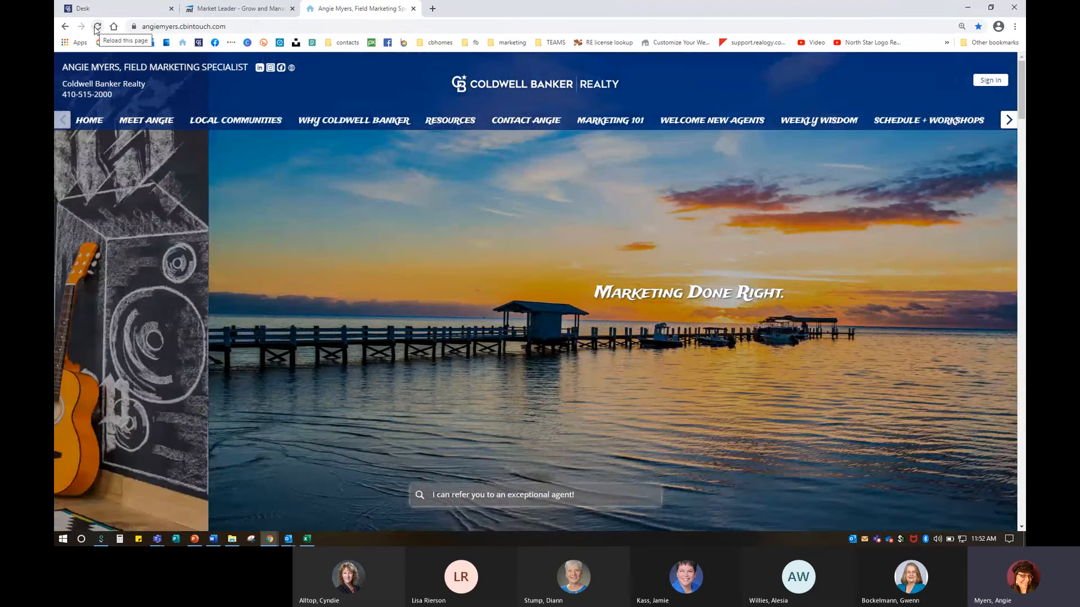
left_click(96, 28)
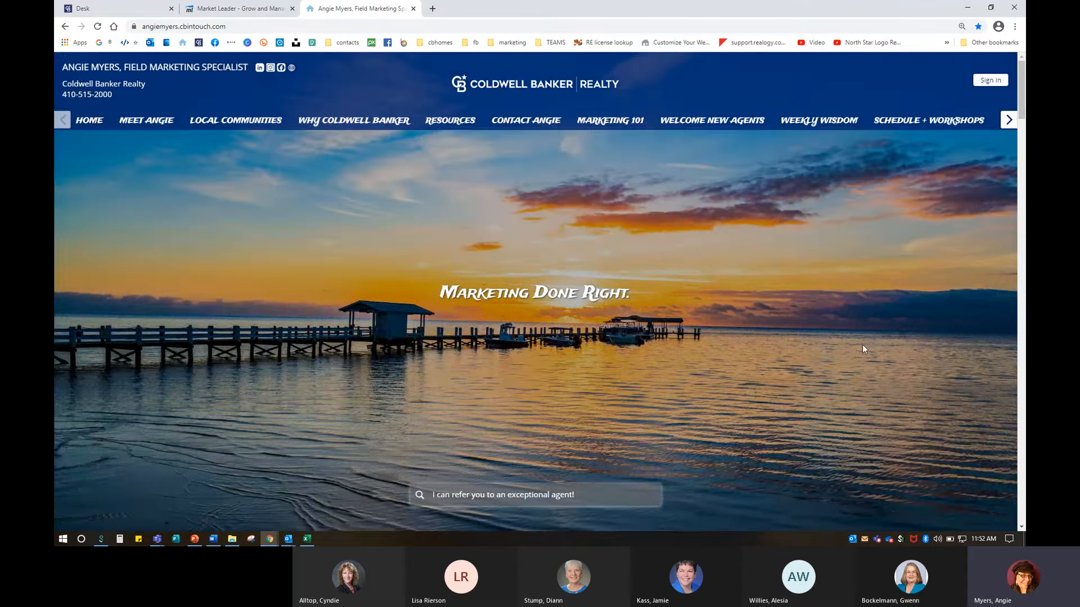
left_click(1021, 519)
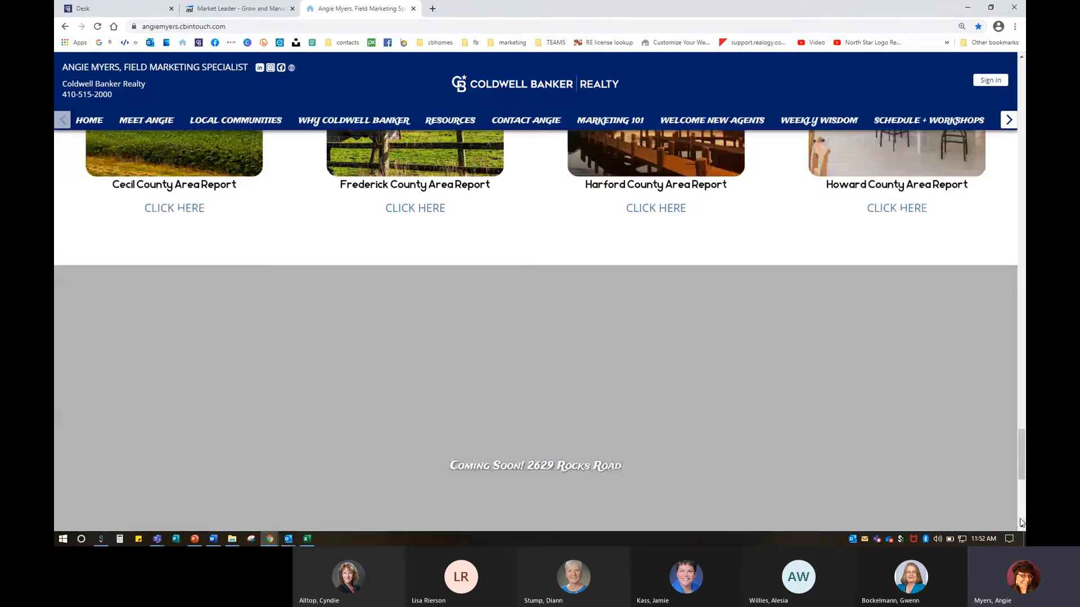
scroll(691, 423, "up", 7)
scroll(691, 424, "down", 3)
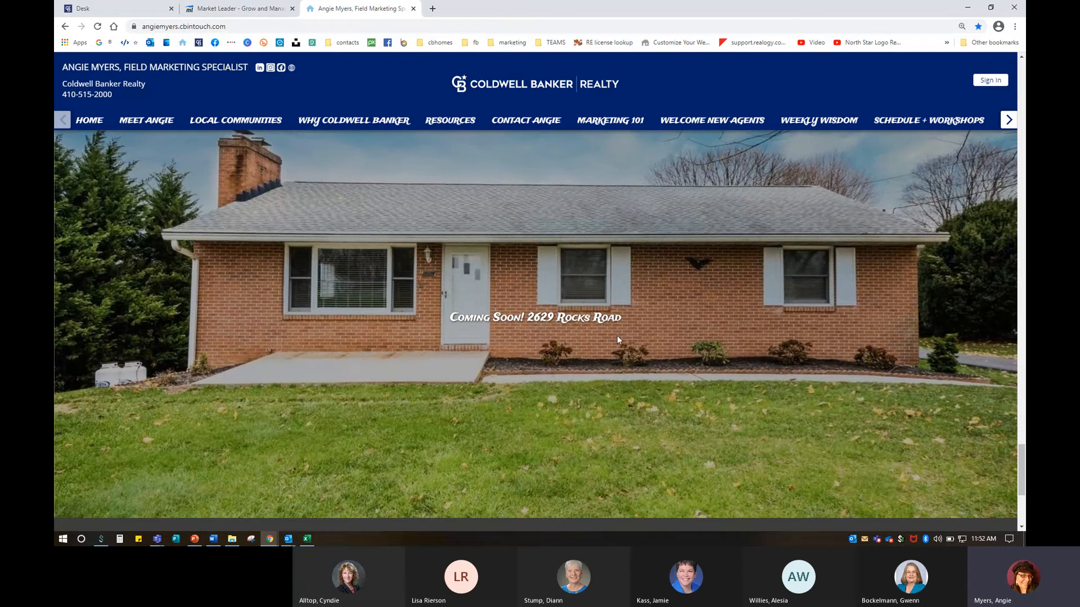
Delete the Coming Soon image widget from the last one-column section in the page editor and save the home page
left_click(238, 9)
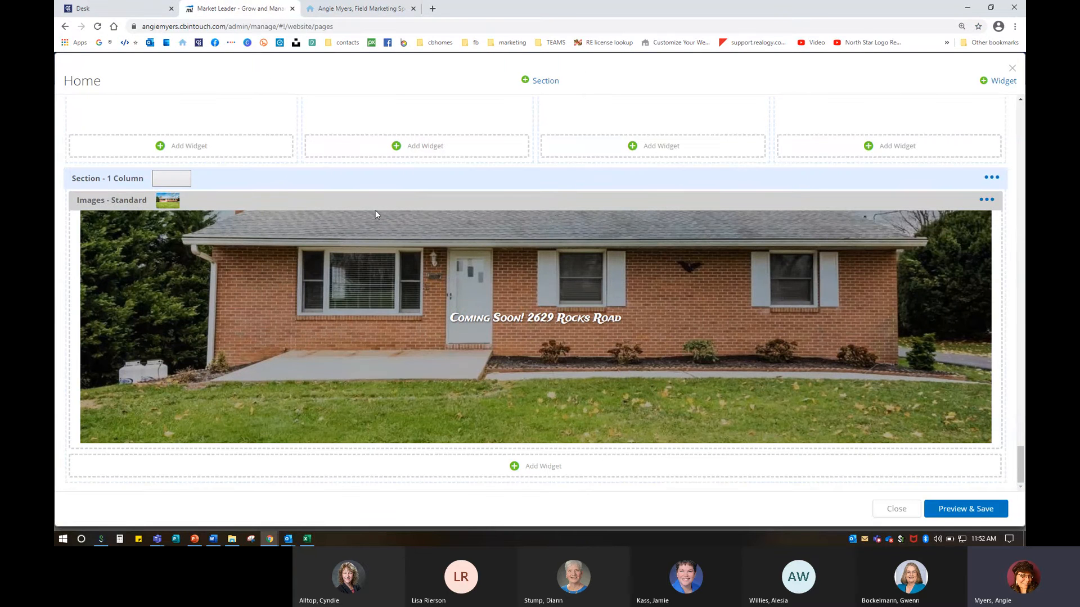
left_click(985, 201)
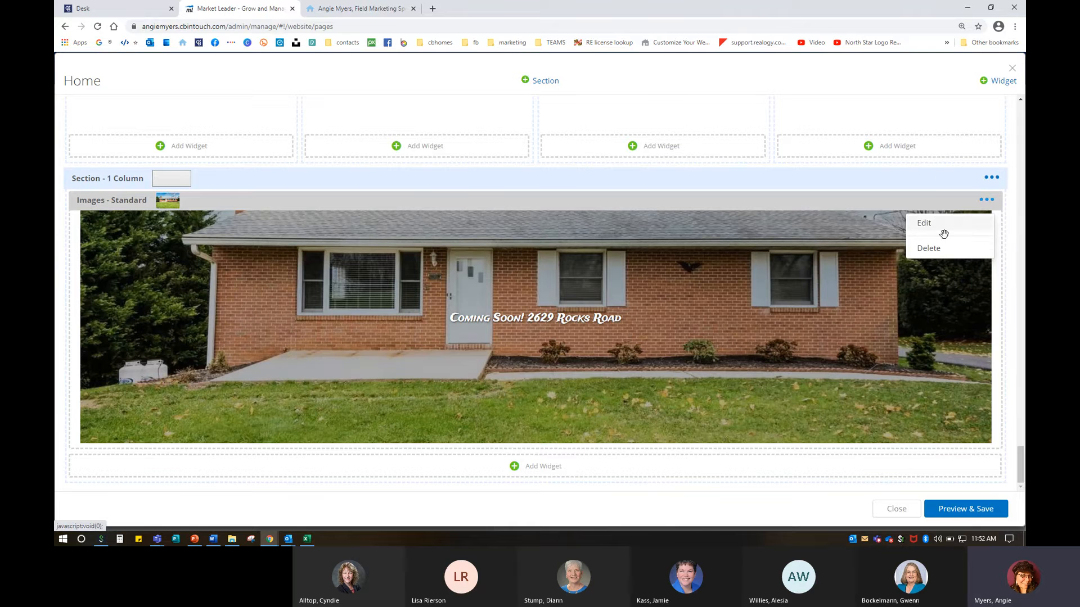
left_click(935, 252)
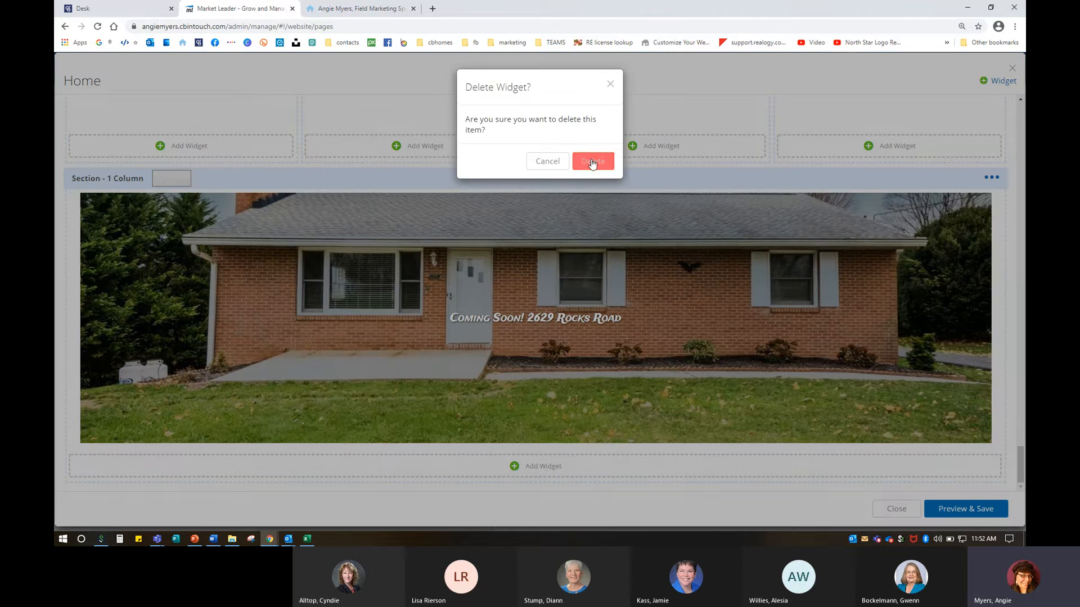
left_click(592, 163)
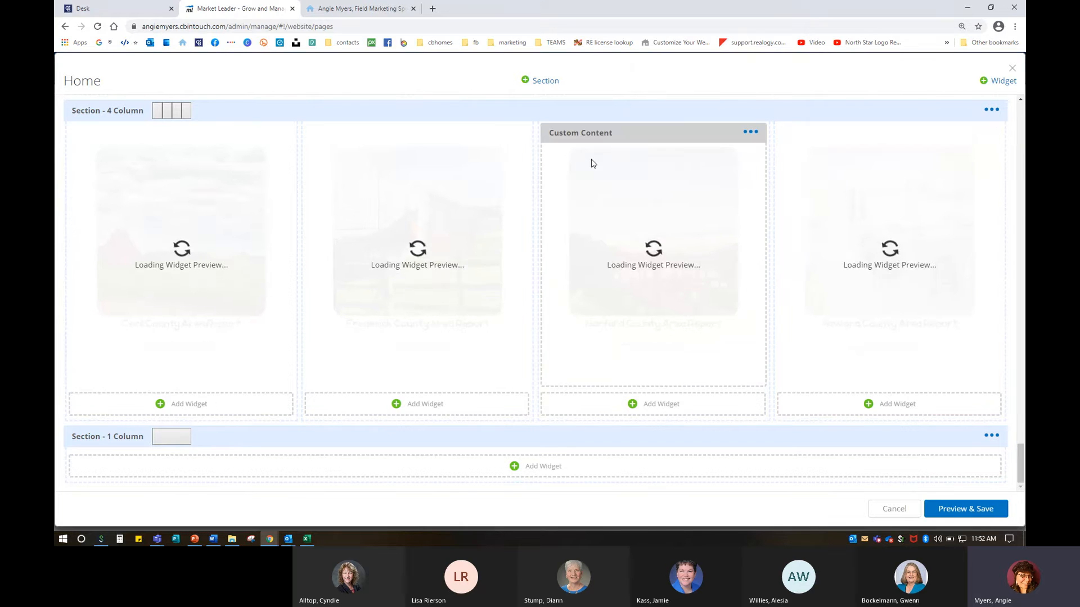
left_click(965, 511)
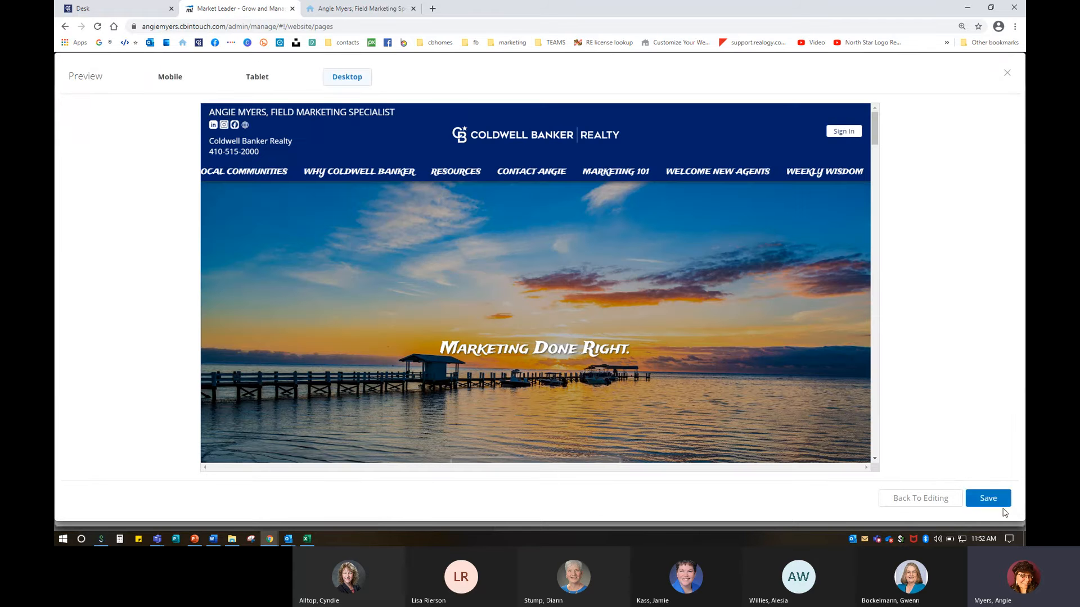
left_click(1002, 502)
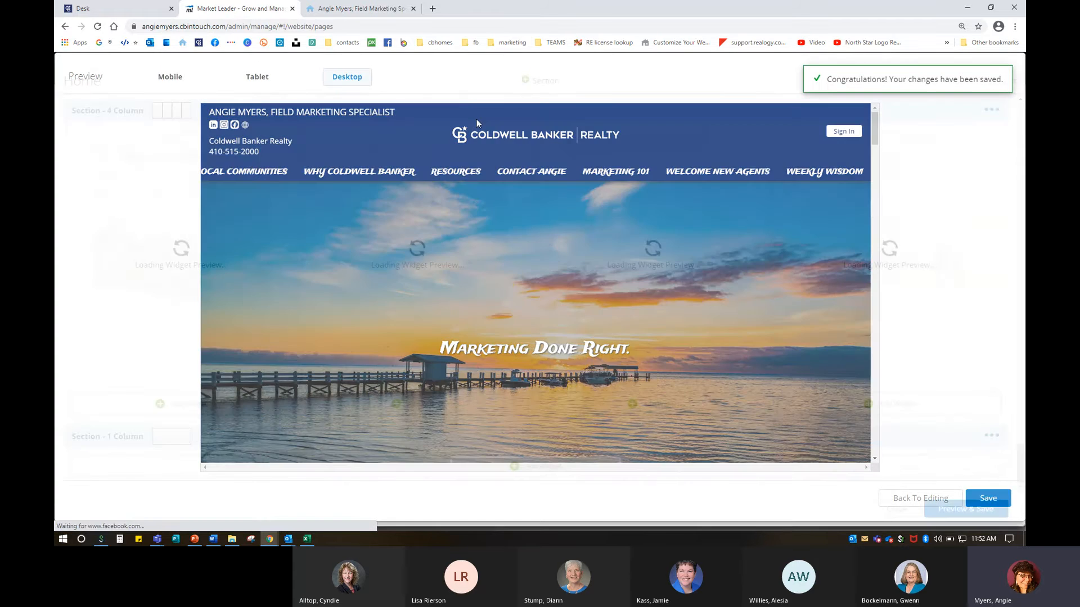
left_click(360, 8)
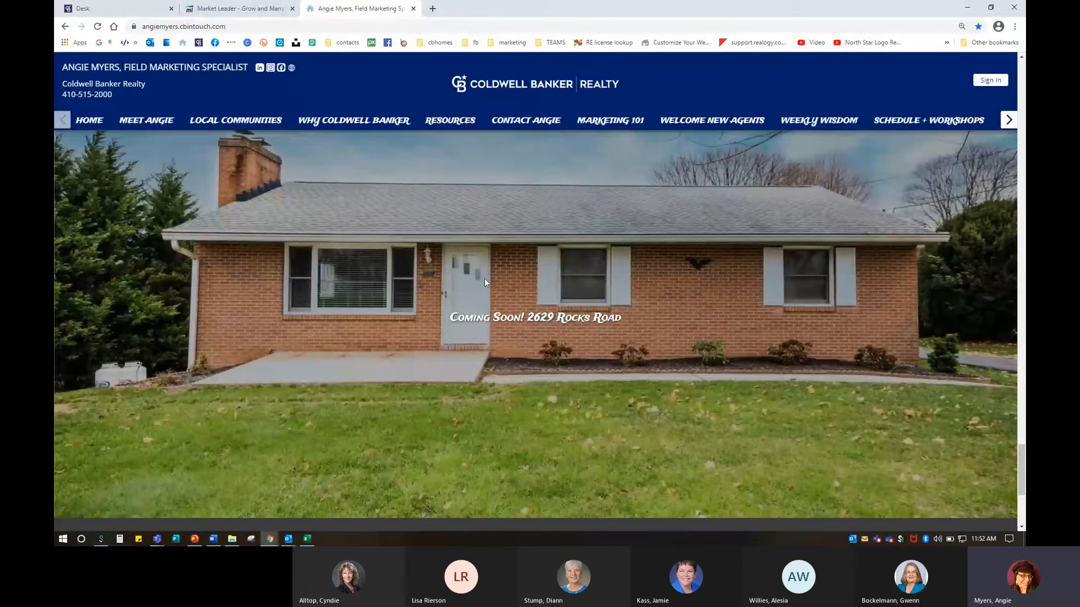
left_click(269, 8)
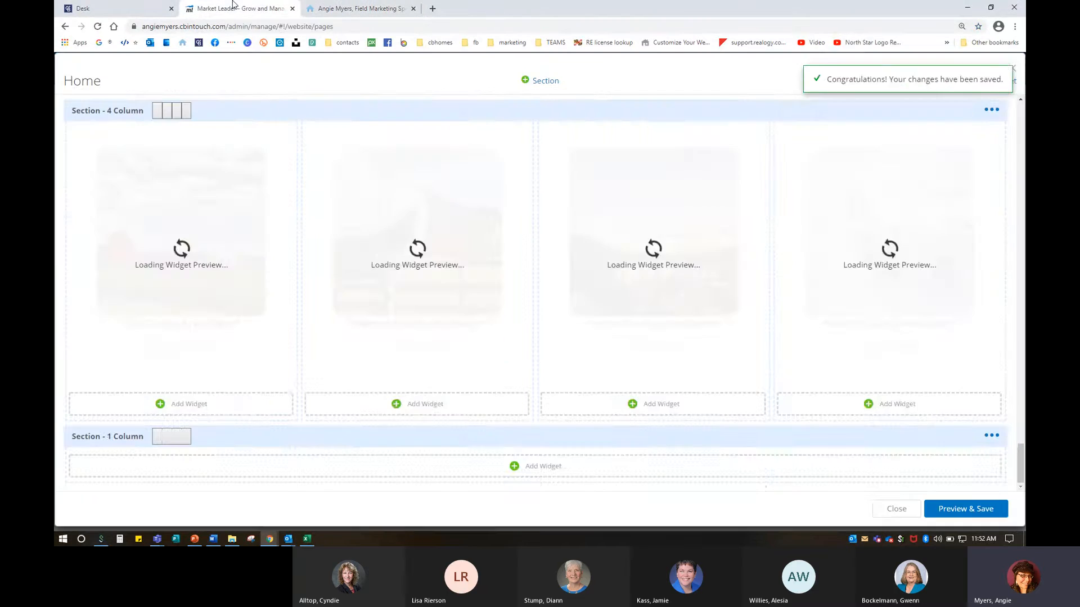
Open the Agent Reviews and Recommendations testimonials widget for editing, preview the Modern Frame layout, and save the widget with the Quotes layout
scroll(679, 355, "up", 5)
scroll(681, 354, "up", 15)
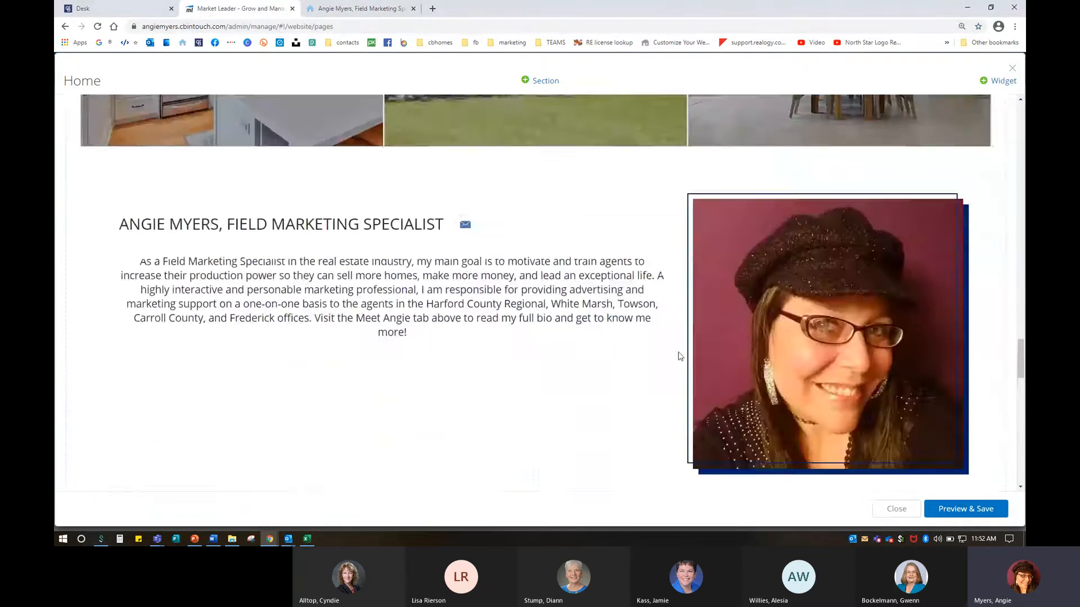
scroll(684, 351, "up", 5)
scroll(684, 351, "down", 10)
scroll(687, 351, "up", 1)
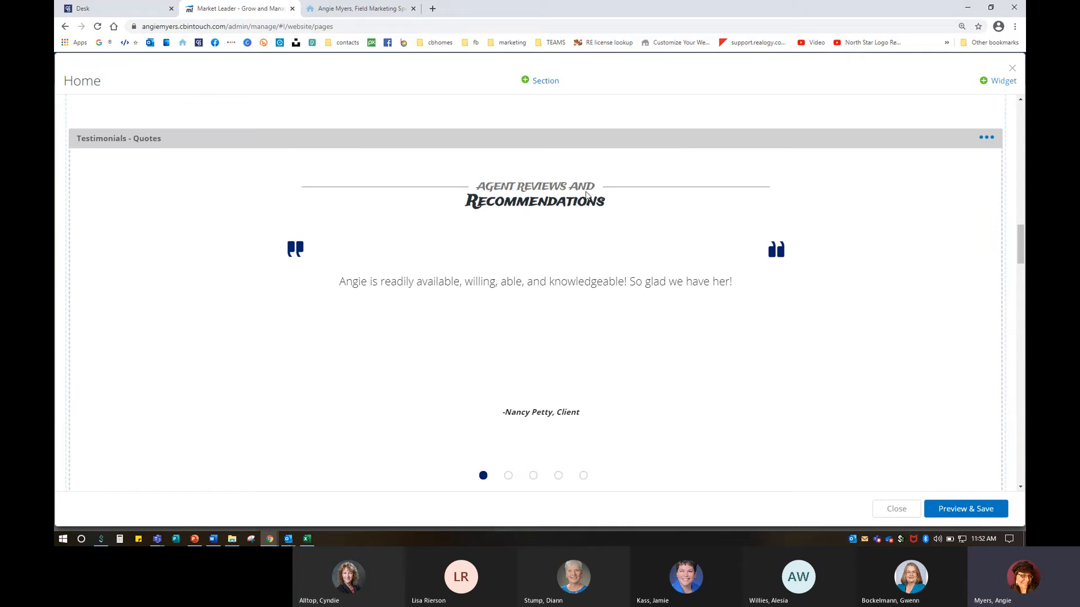
left_click(991, 138)
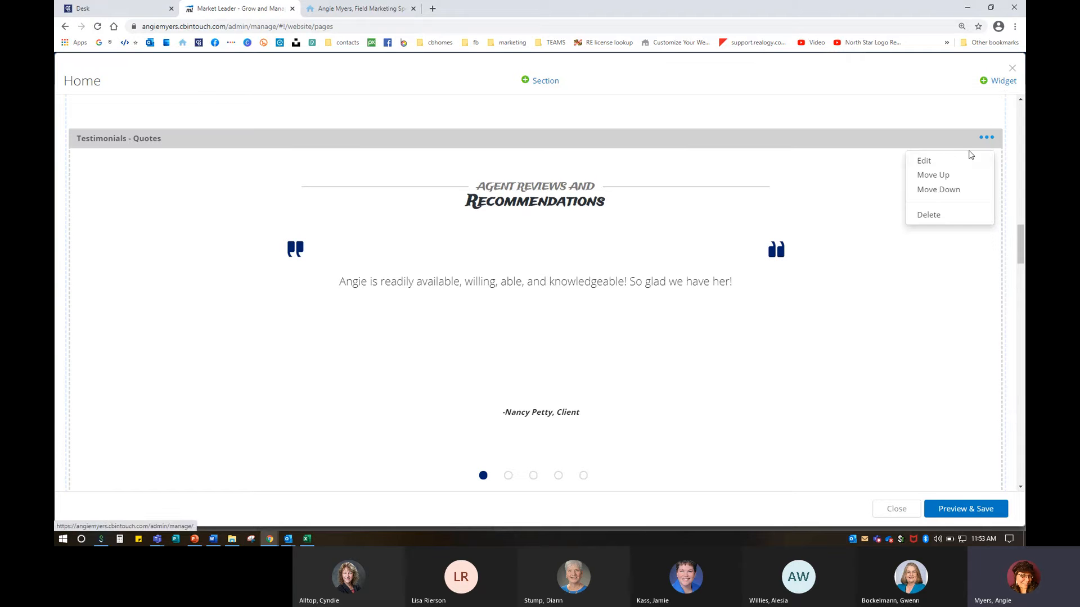
left_click(940, 164)
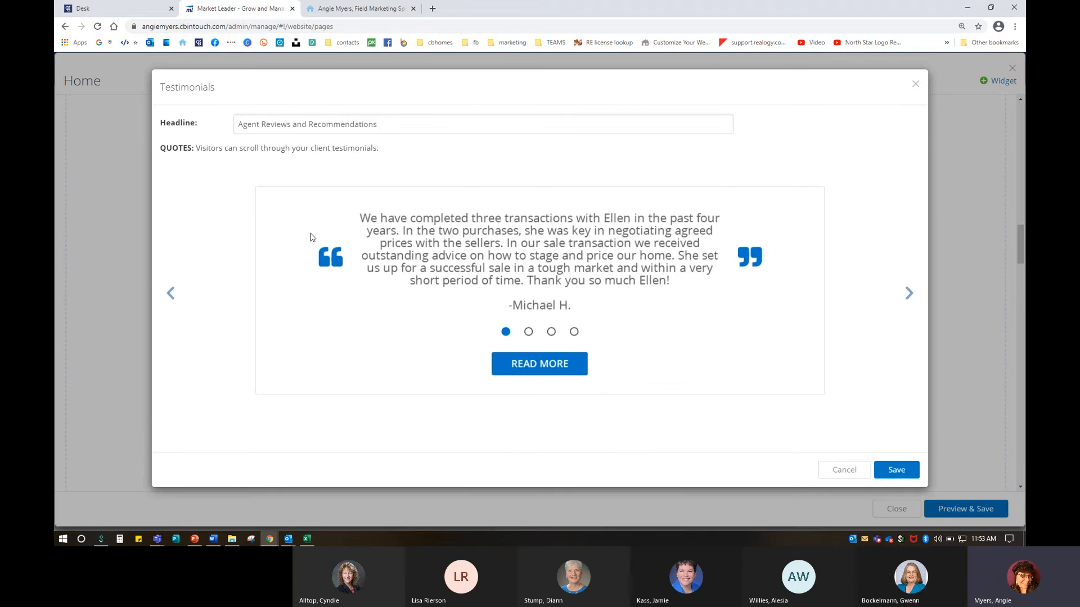
left_click(909, 292)
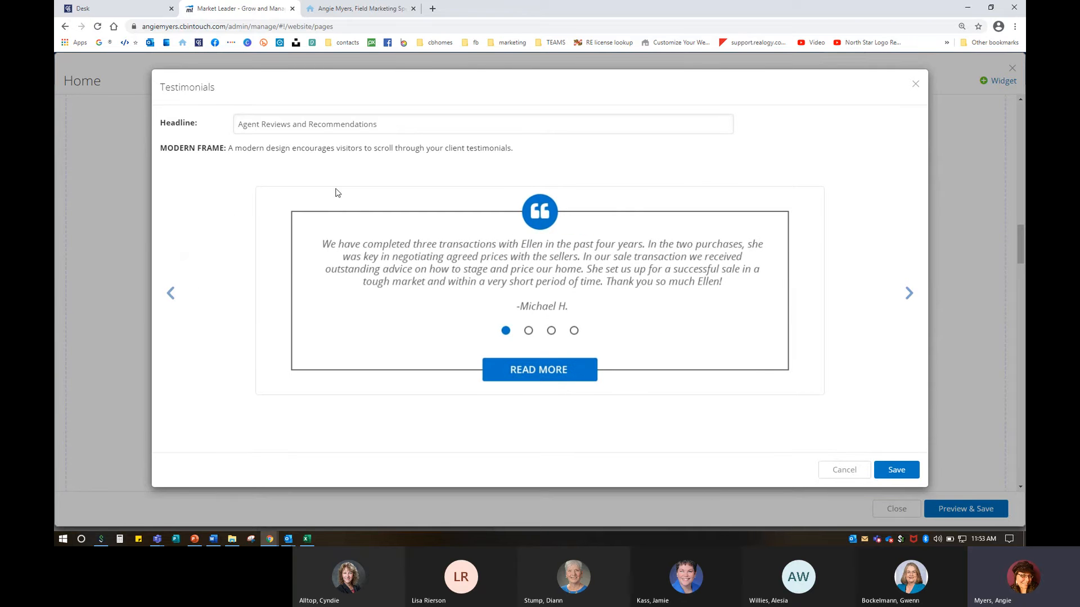
left_click(906, 293)
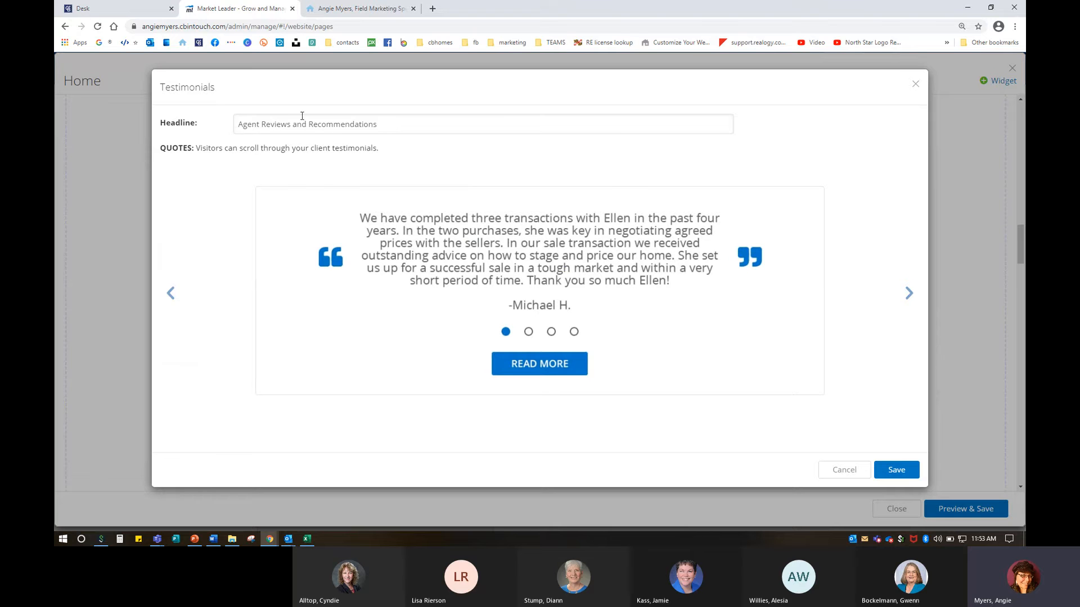
left_click_drag(242, 125, 474, 125)
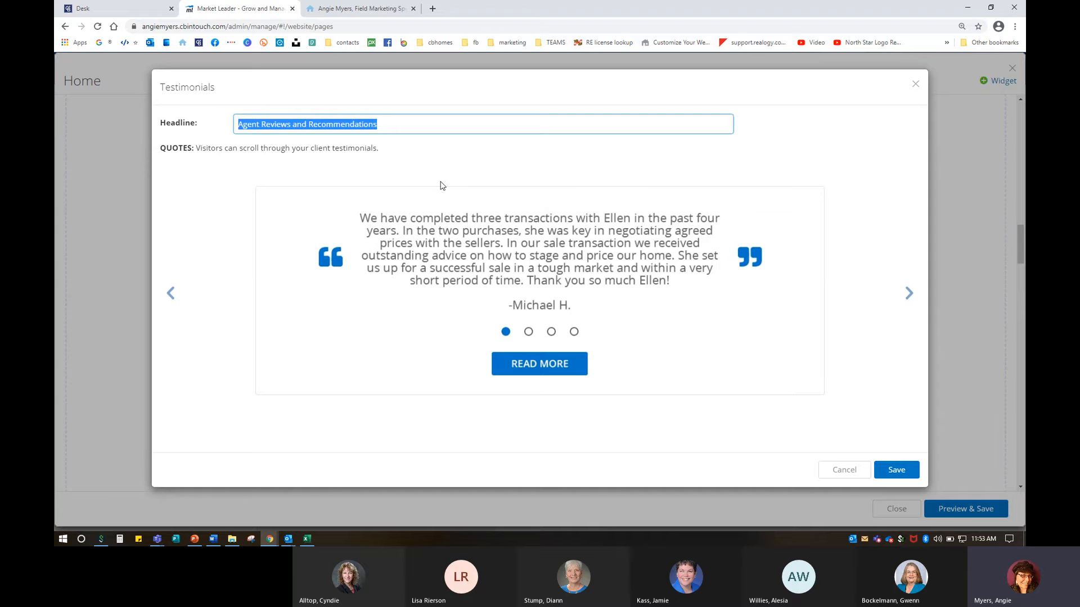
left_click(429, 162)
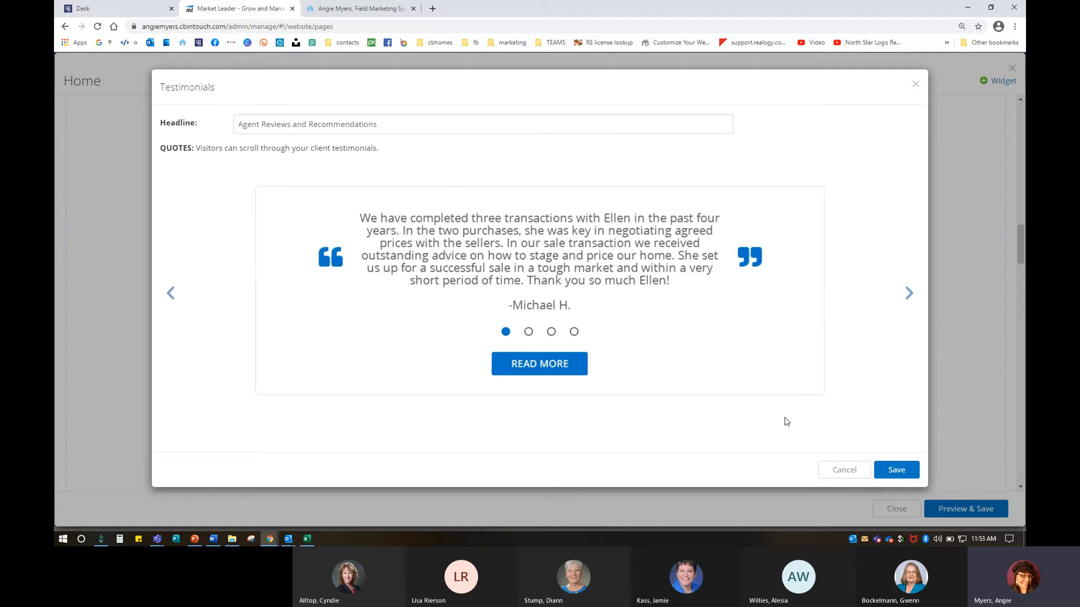
left_click(897, 470)
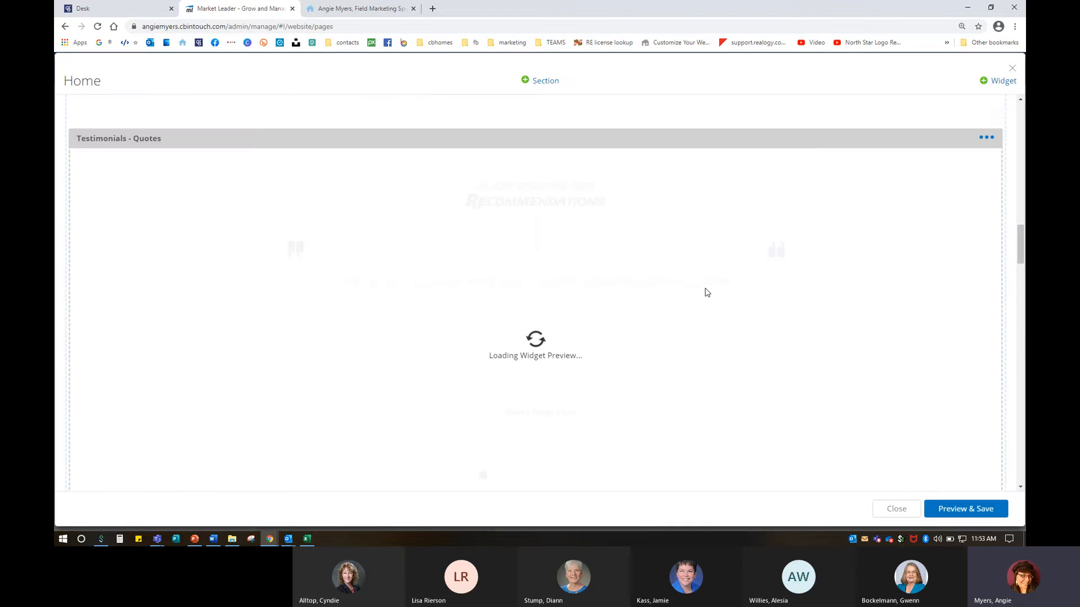
Look through the content widgets and standard elements available for adding to the home page
scroll(703, 292, "down", 5)
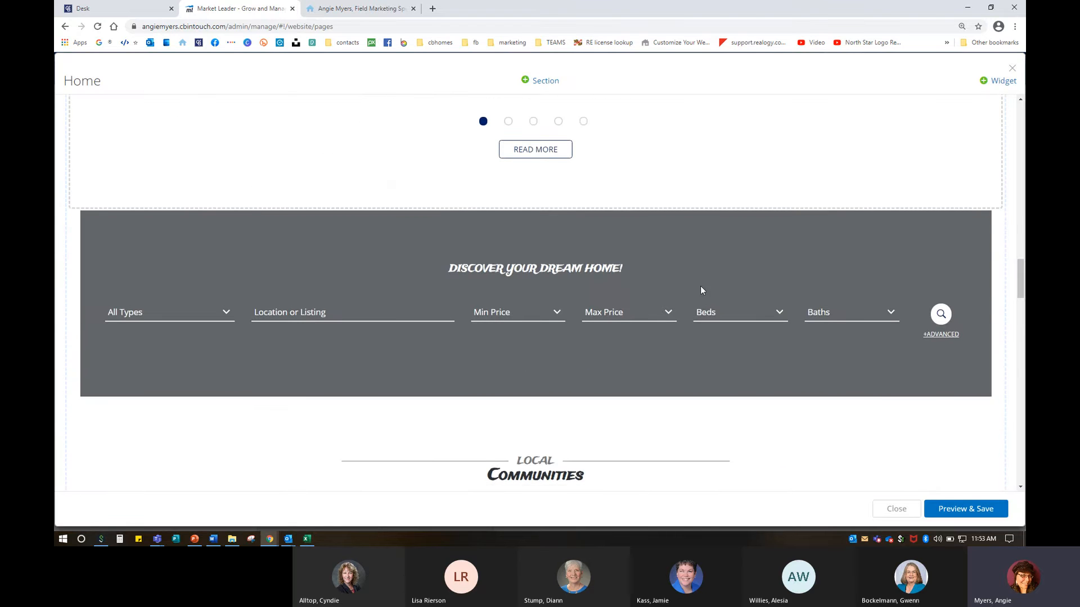
mouse_move(426, 252)
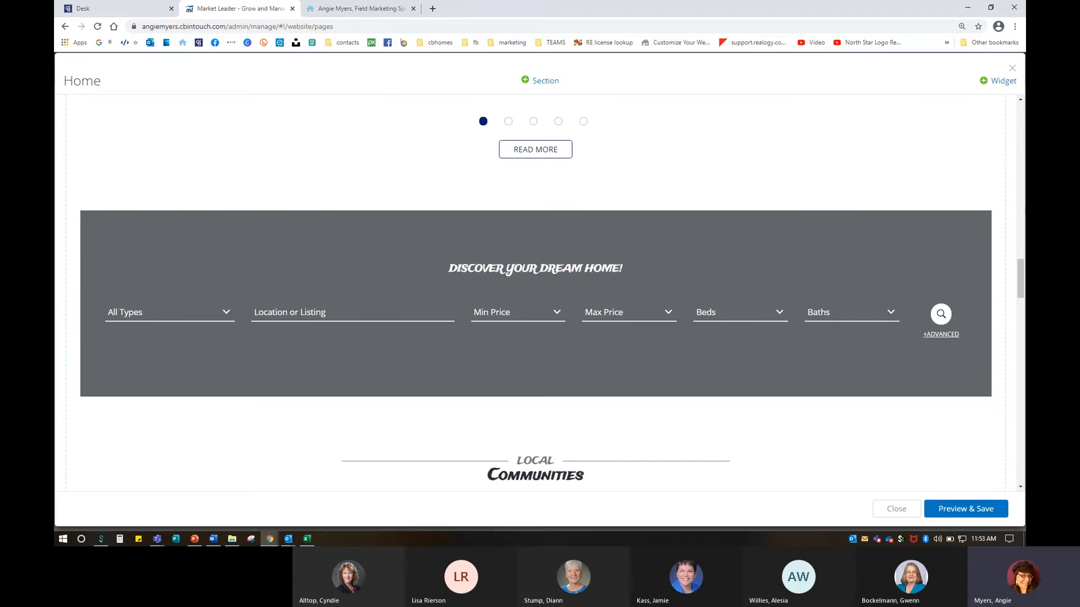
left_click(998, 83)
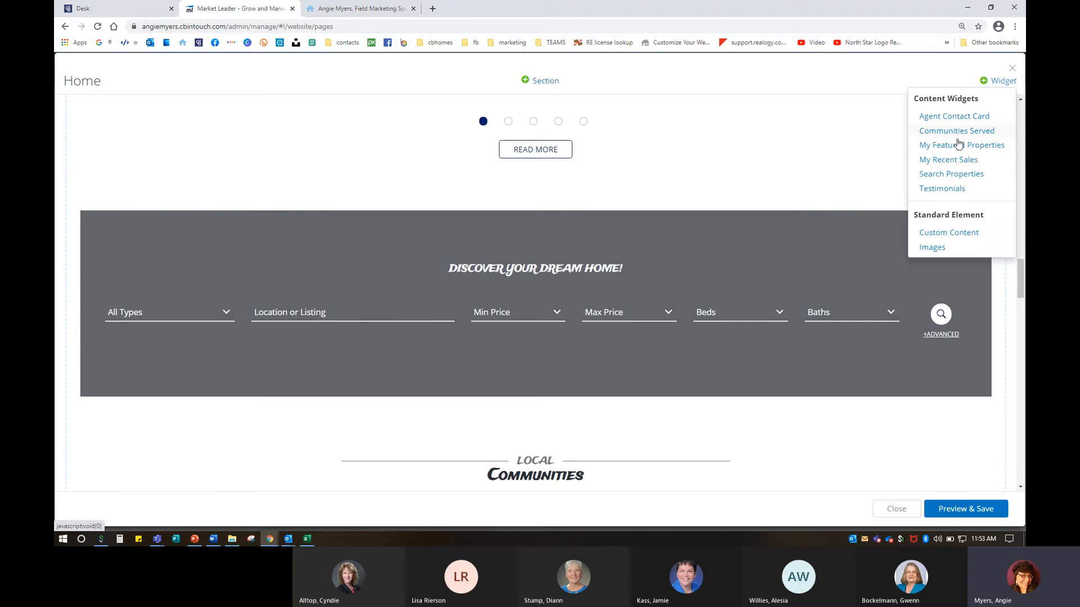
mouse_move(931, 220)
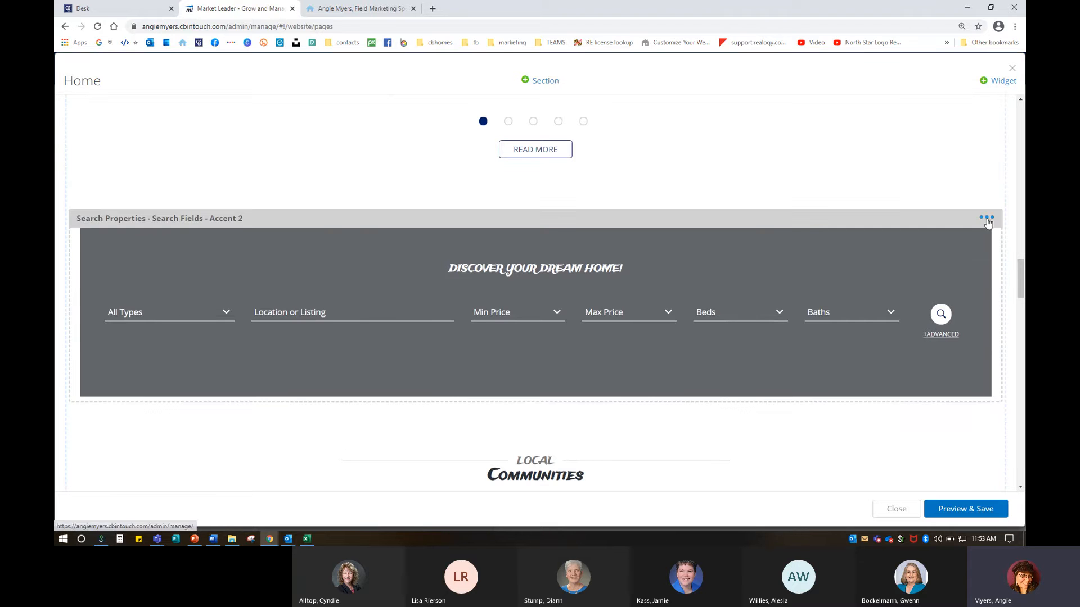
Open the Search Properties widget for editing, preview its white, search bar and Accent 1 layouts, and save it with Search Fields - Accent 2
left_click(988, 223)
left_click(935, 246)
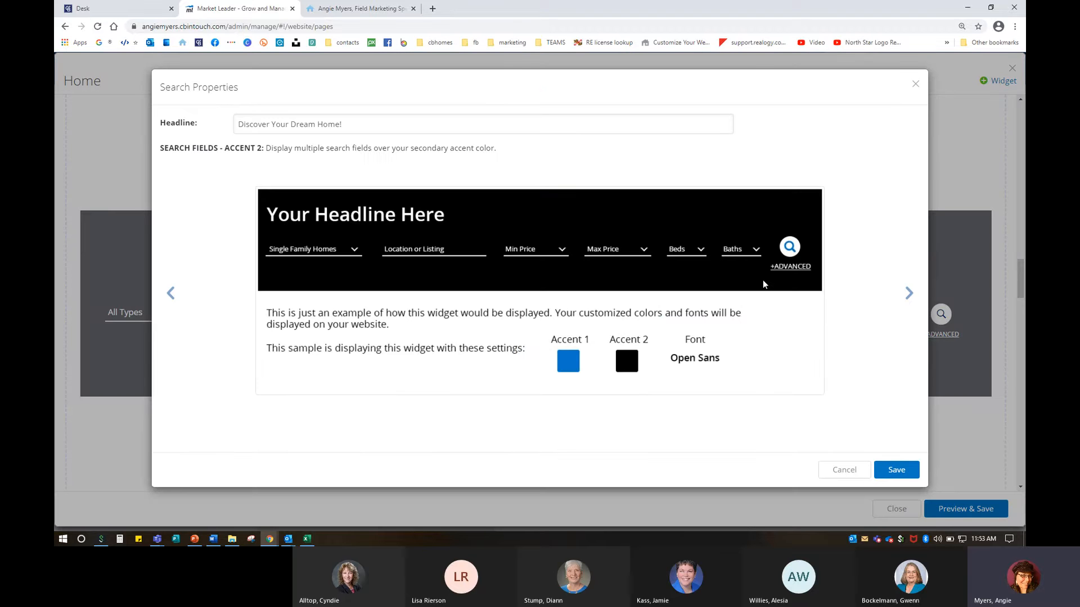
left_click(909, 293)
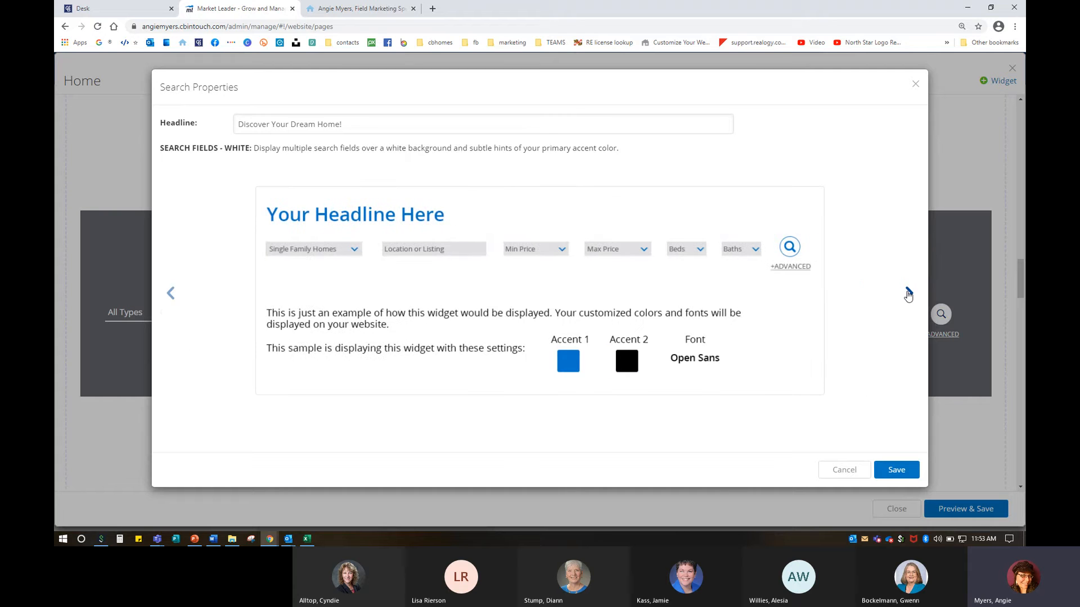
left_click(909, 293)
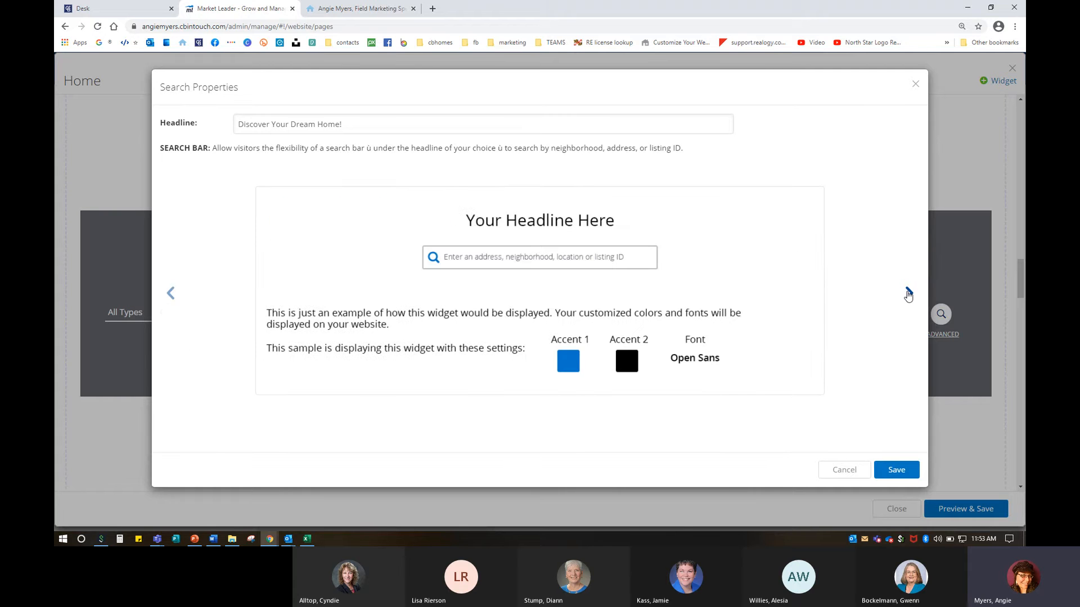
left_click(908, 293)
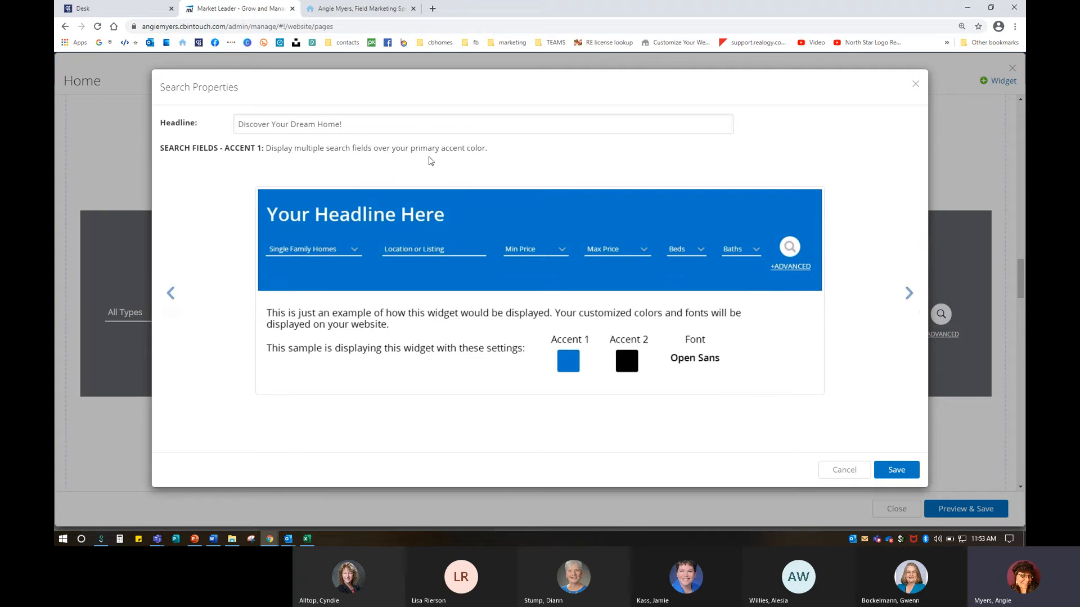
left_click_drag(412, 149, 488, 149)
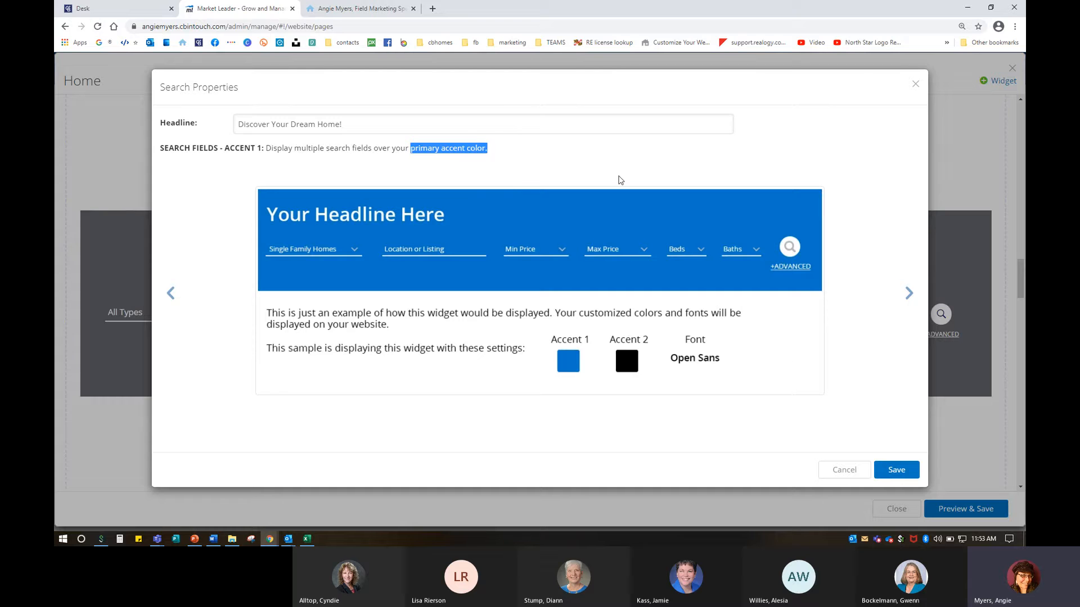
left_click(618, 180)
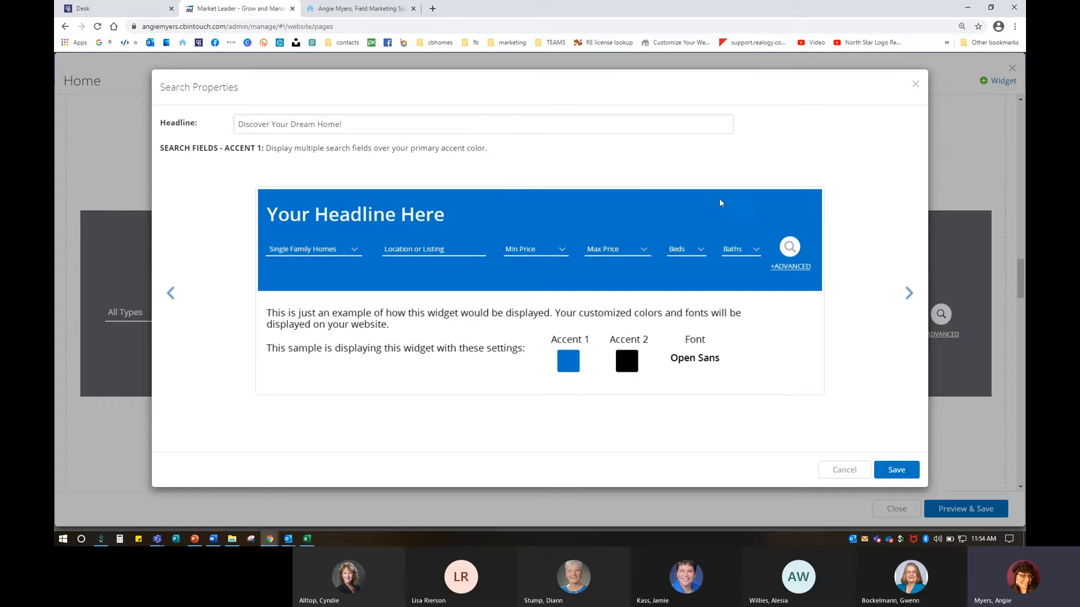
left_click(908, 294)
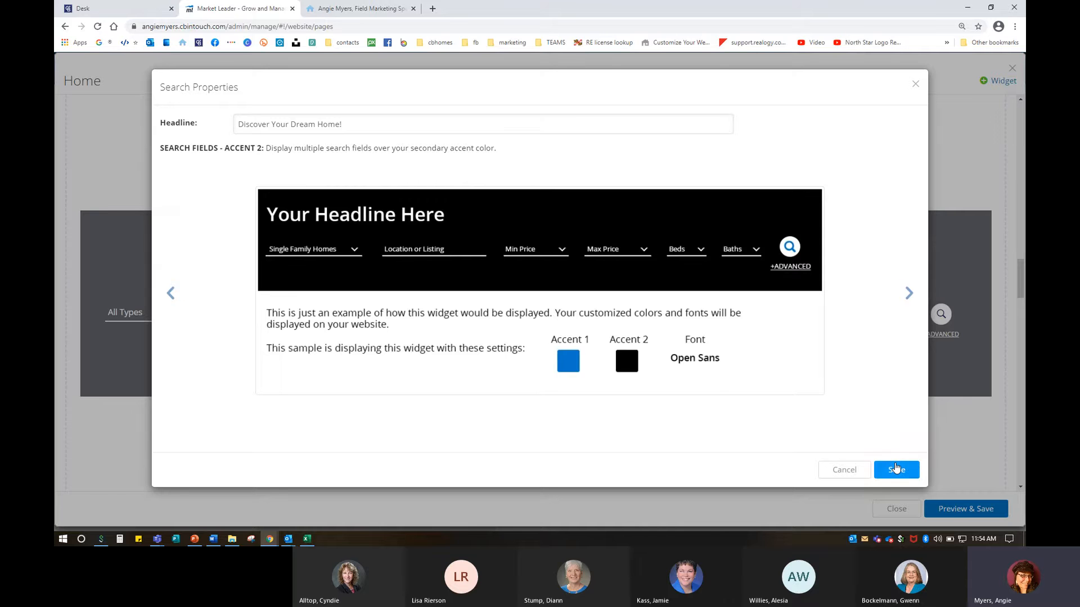
left_click(897, 469)
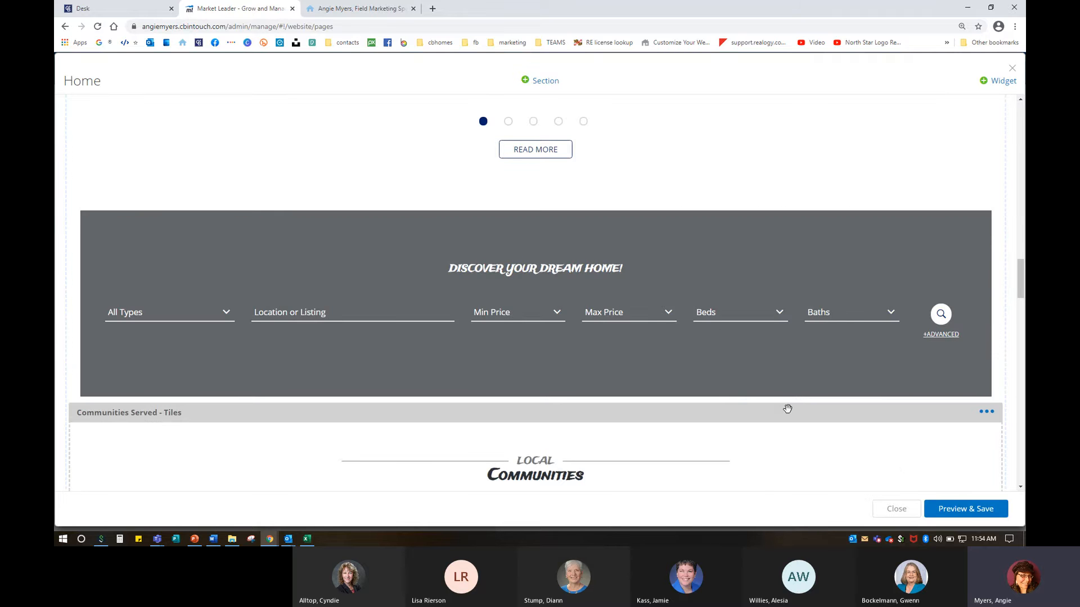
Examine the Local Communities tiles in the page editor, and reload the live website to check which communities its tiles show
scroll(787, 409, "down", 5)
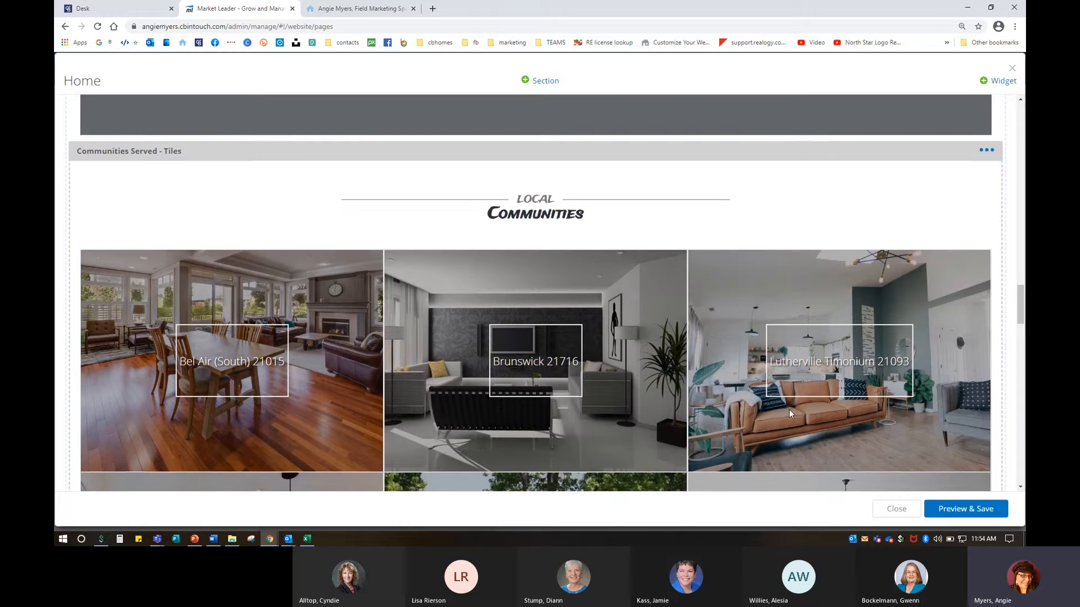
scroll(788, 409, "down", 3)
scroll(791, 413, "down", 1)
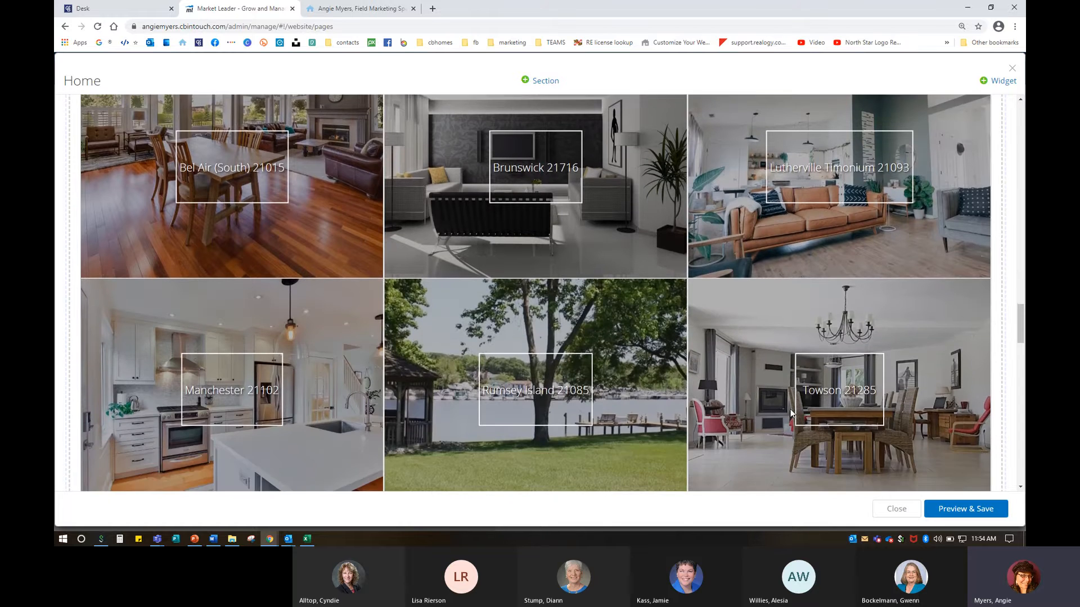
scroll(791, 413, "up", 1)
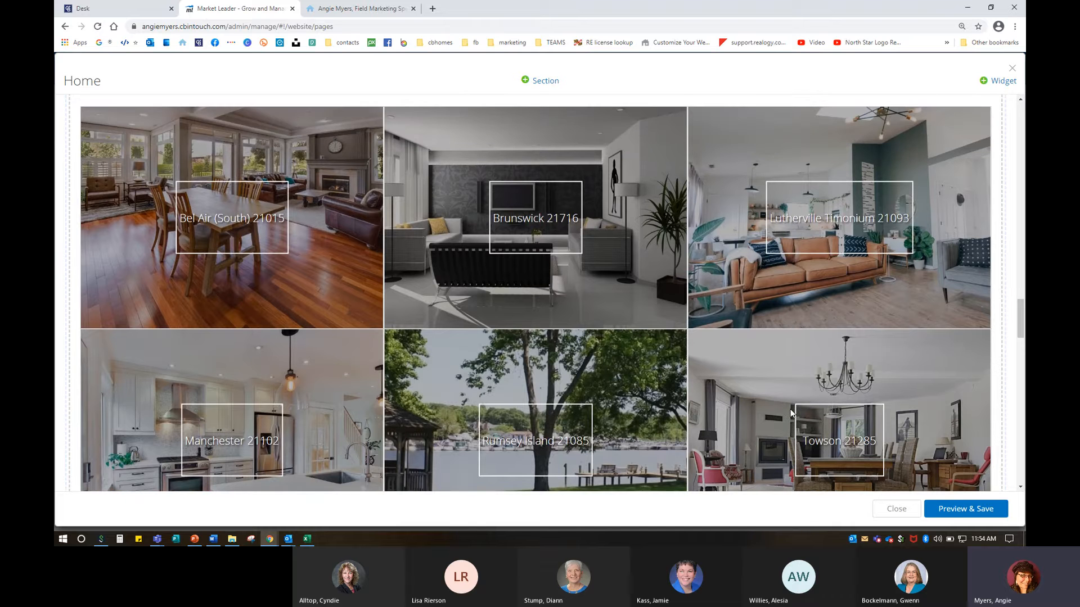
scroll(790, 413, "down", 1)
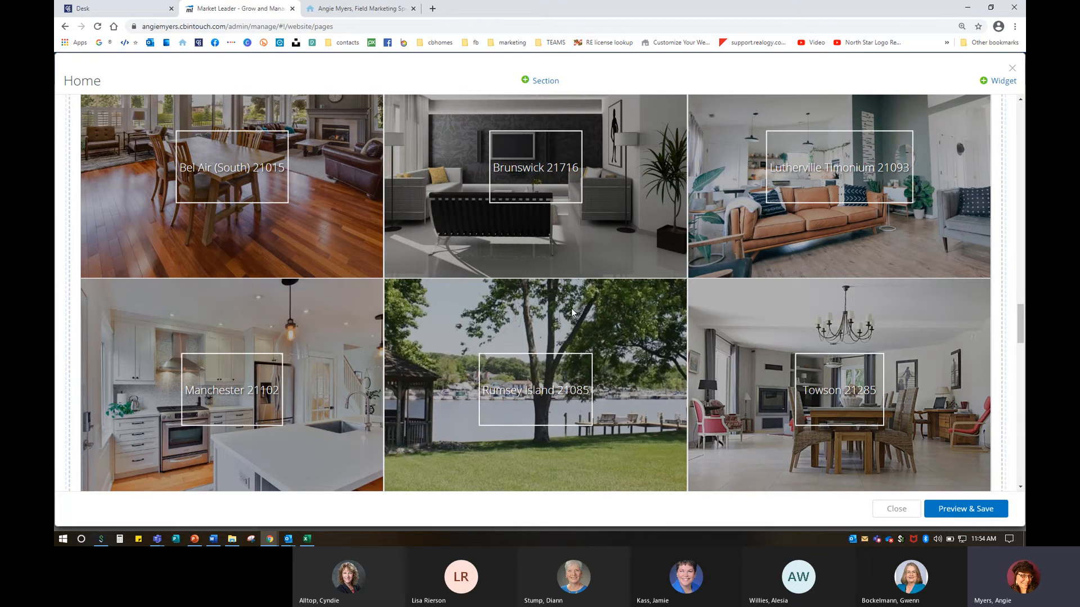
left_click(379, 7)
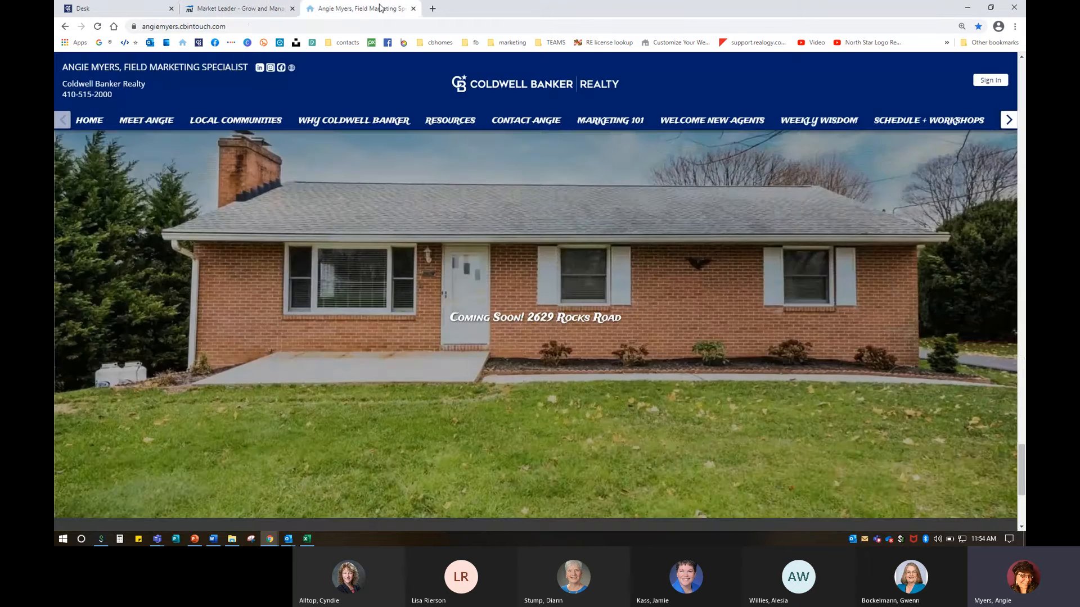
scroll(521, 351, "down", 10)
scroll(520, 351, "up", 10)
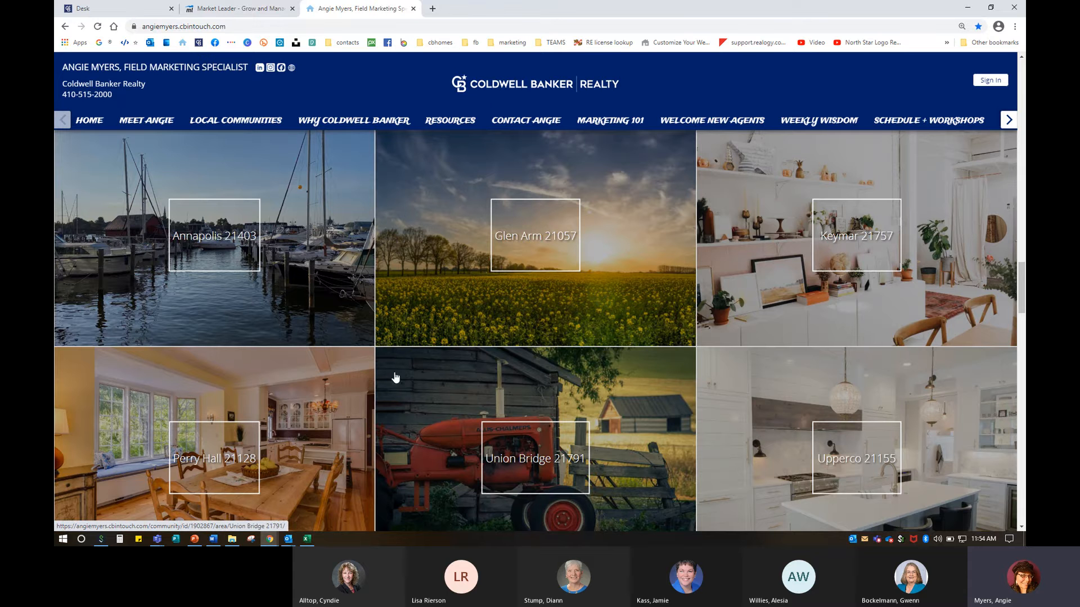
scroll(461, 366, "down", 1)
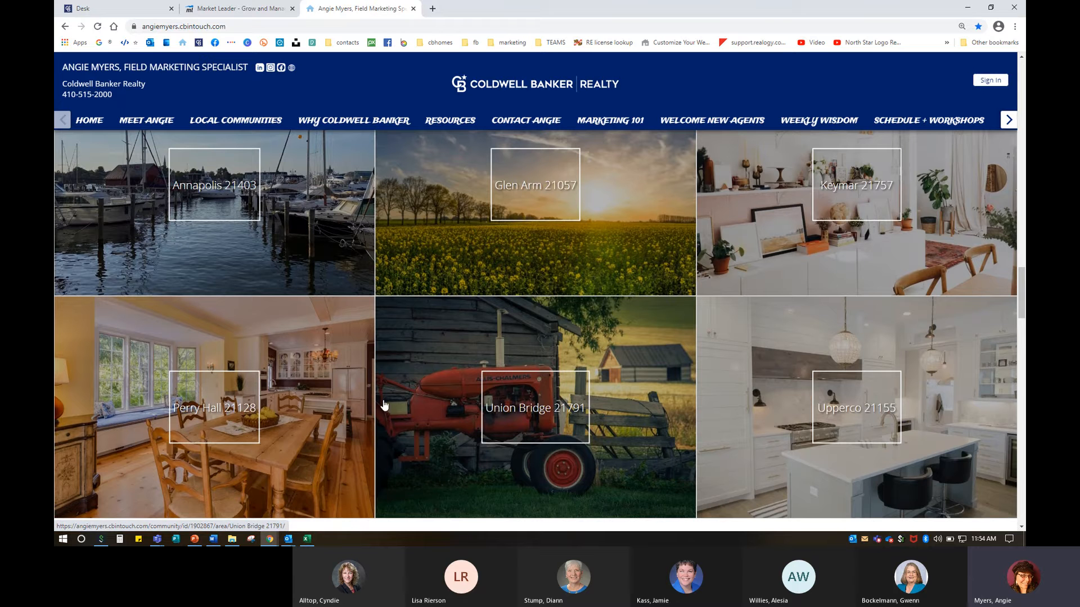
scroll(385, 406, "up", 1)
left_click(503, 194)
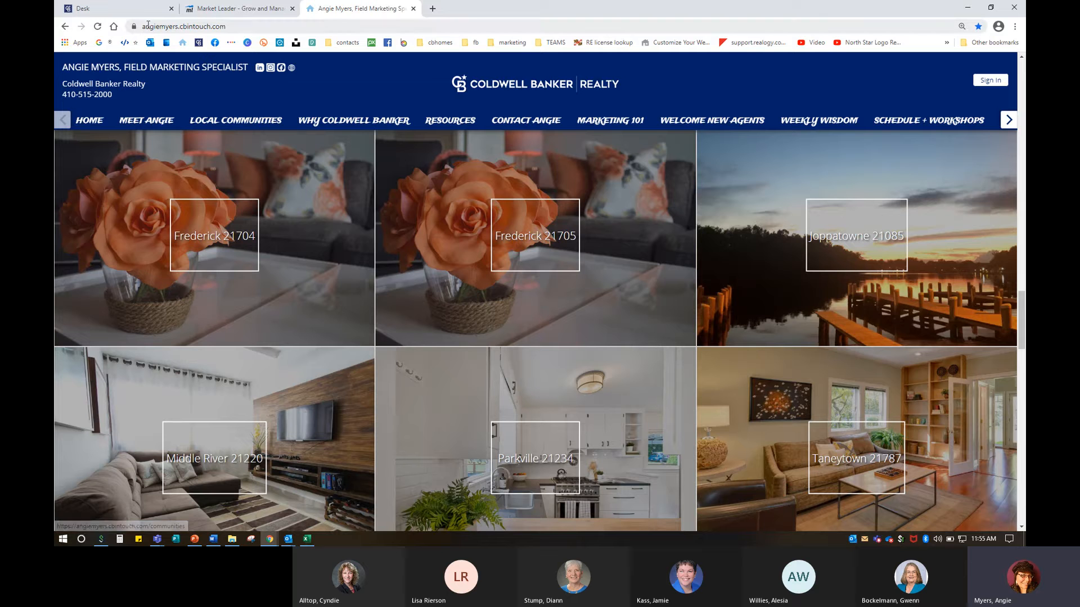
left_click(100, 27)
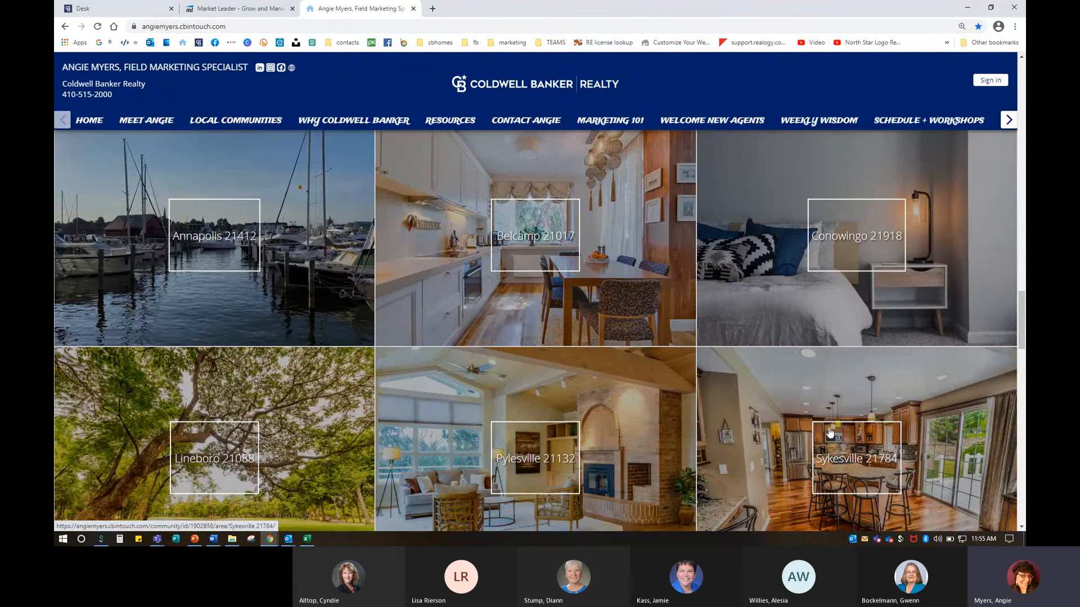
scroll(264, 351, "down", 1)
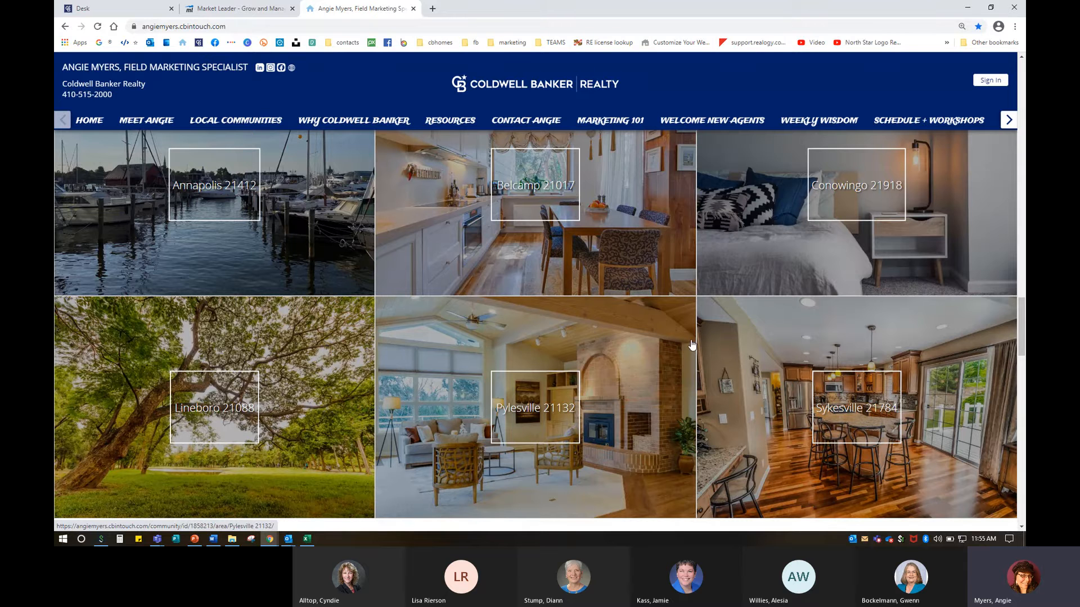
In the page editor, open the Communities Served widget, preview the Photo Strip, Spotlight, Classic and Styled Text layouts, and save it with Tiles
left_click(234, 8)
scroll(708, 331, "up", 3)
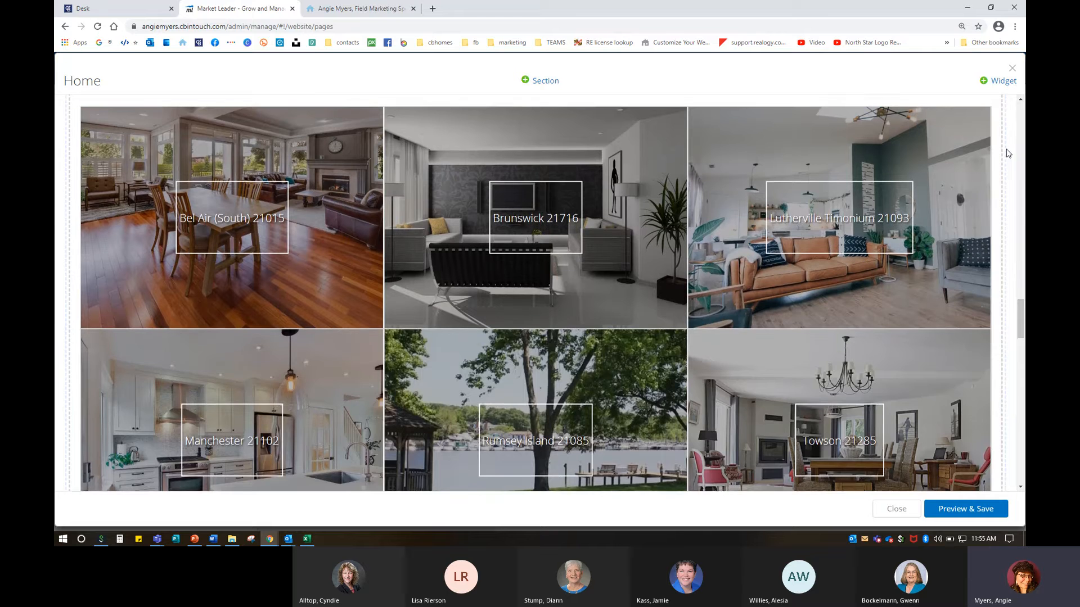
scroll(585, 152, "up", 1)
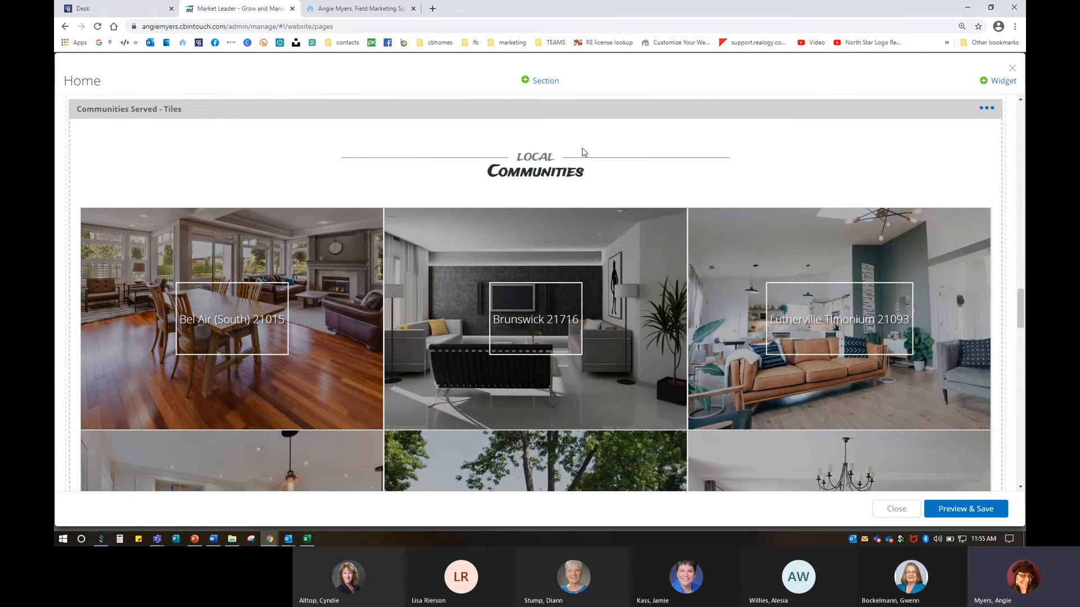
left_click(986, 108)
left_click(947, 135)
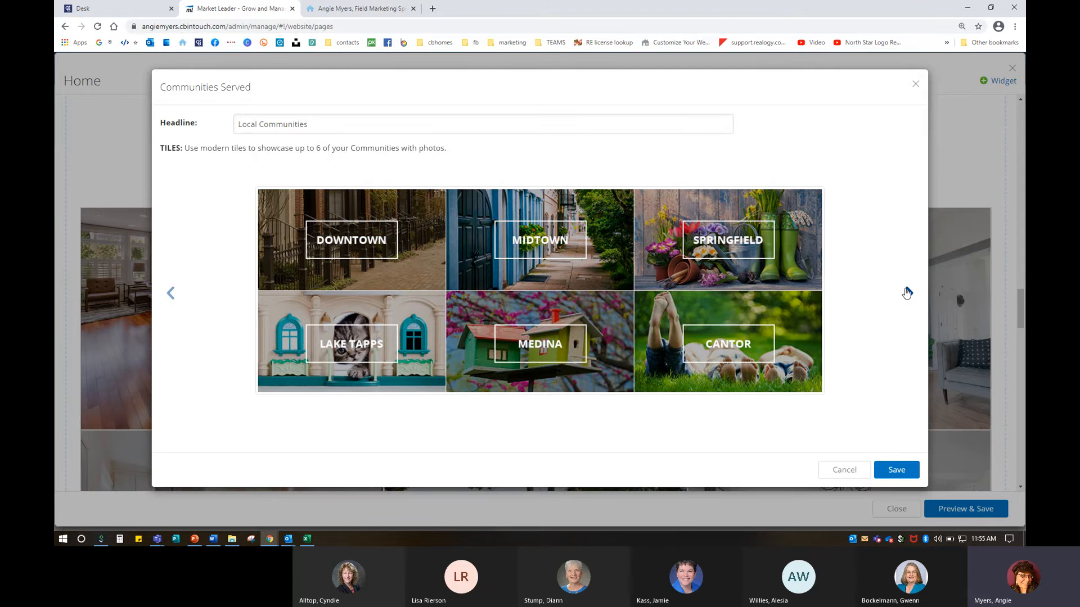
left_click(907, 293)
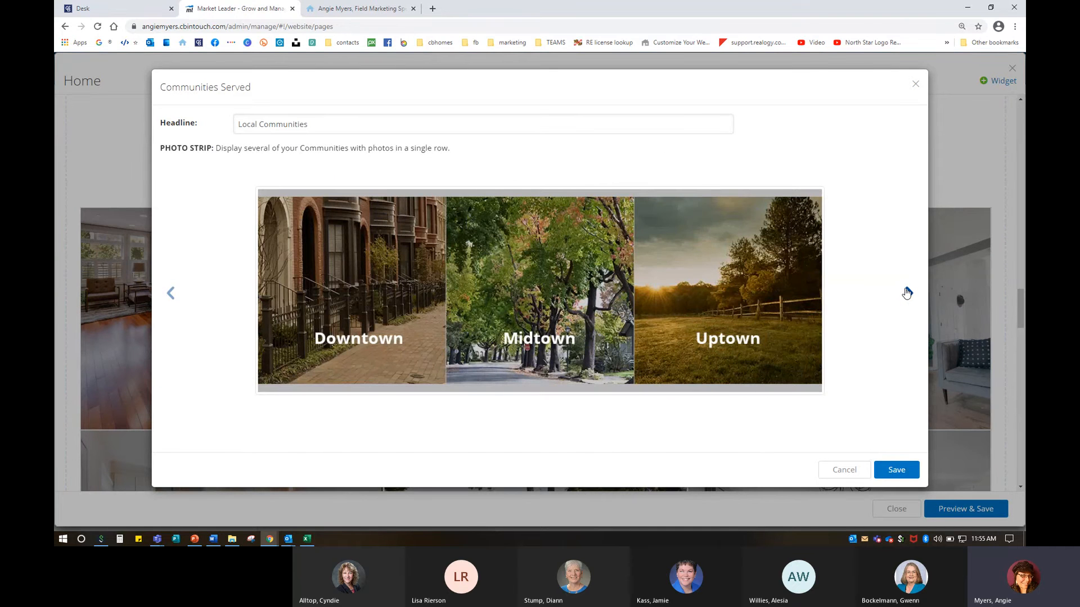
left_click(907, 293)
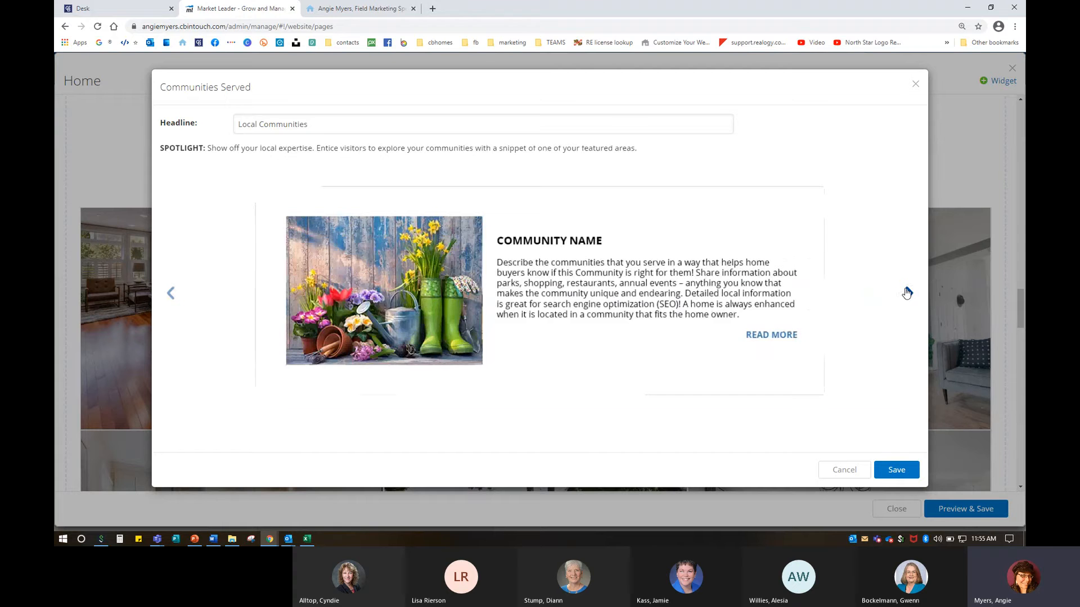
left_click(907, 293)
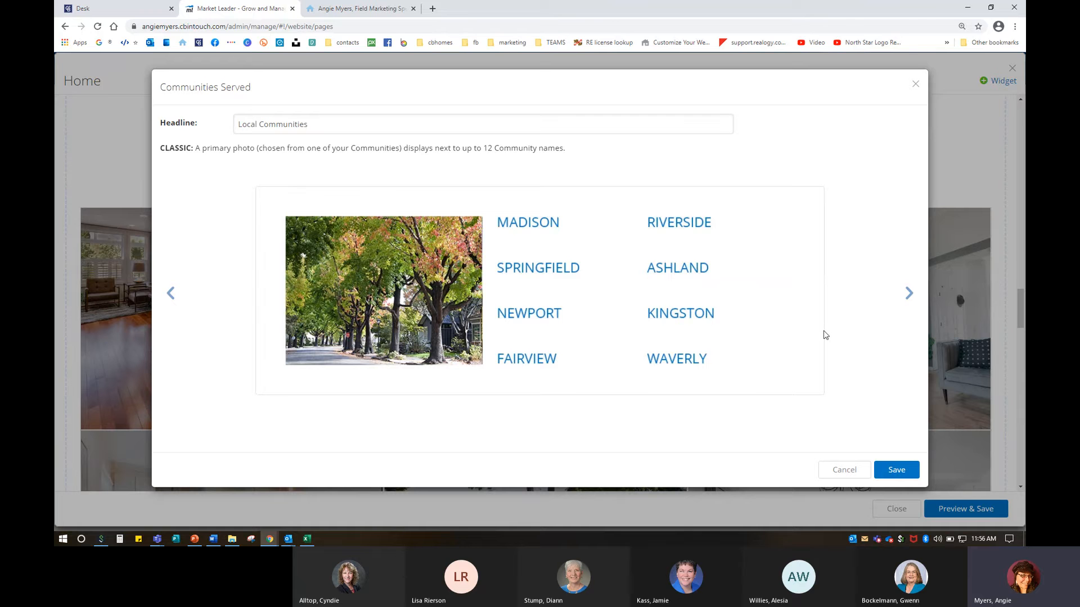
left_click(907, 294)
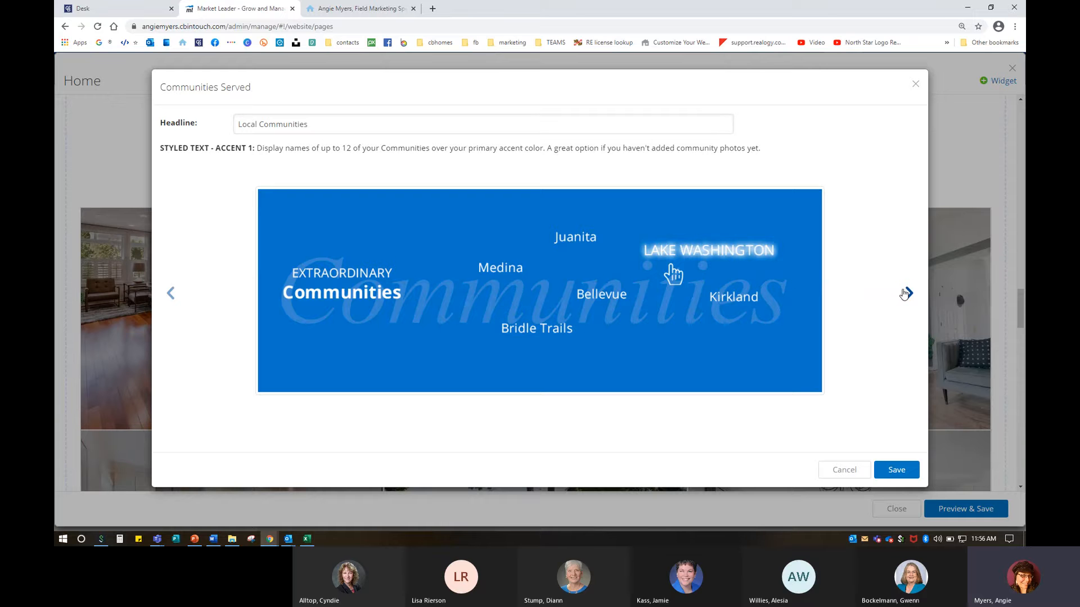
left_click(907, 294)
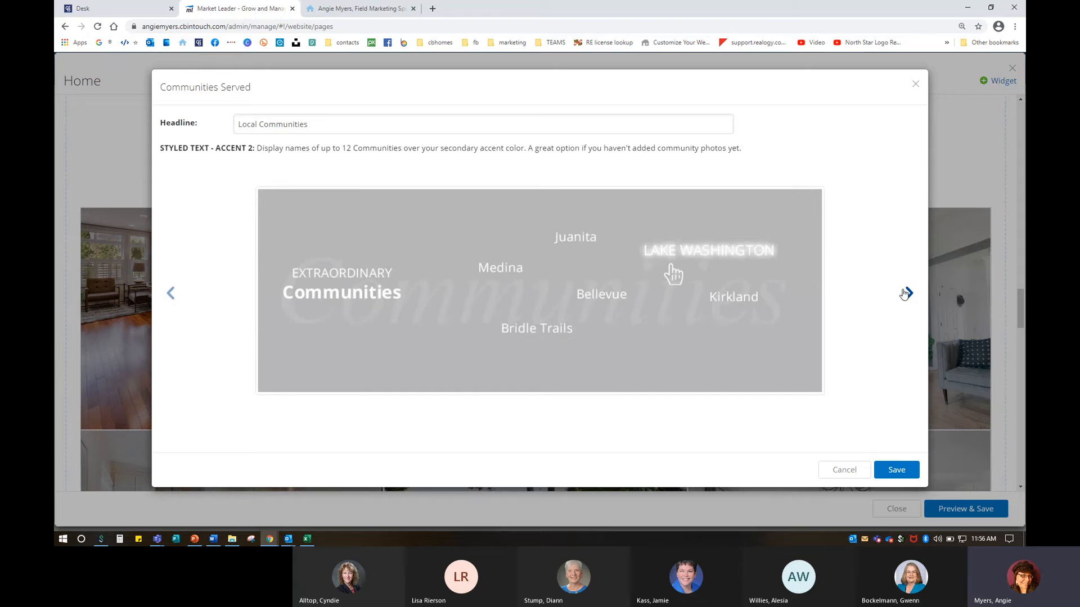
left_click(905, 293)
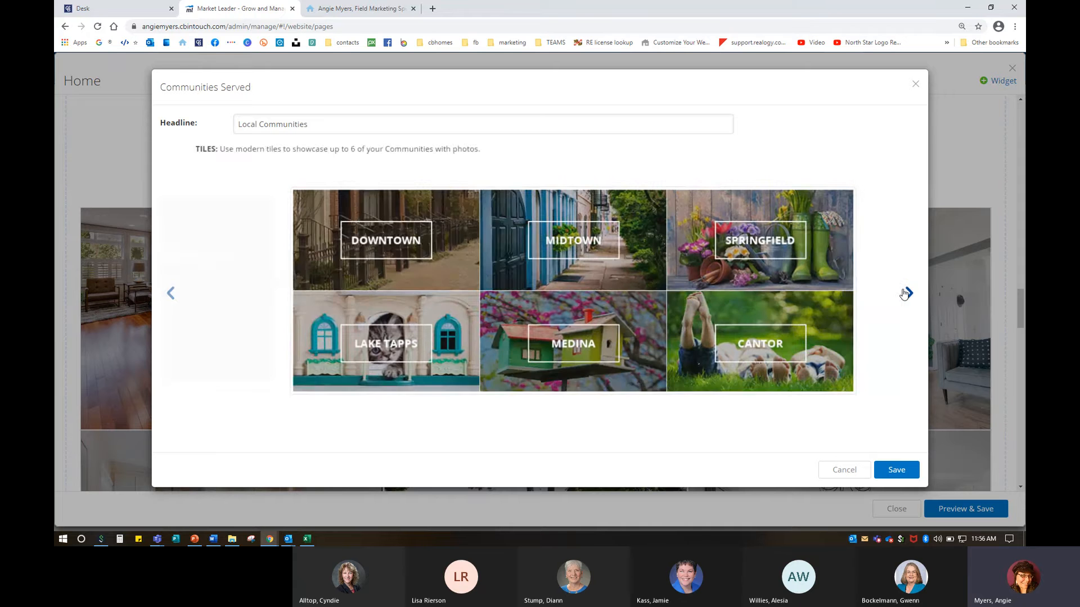
left_click(899, 470)
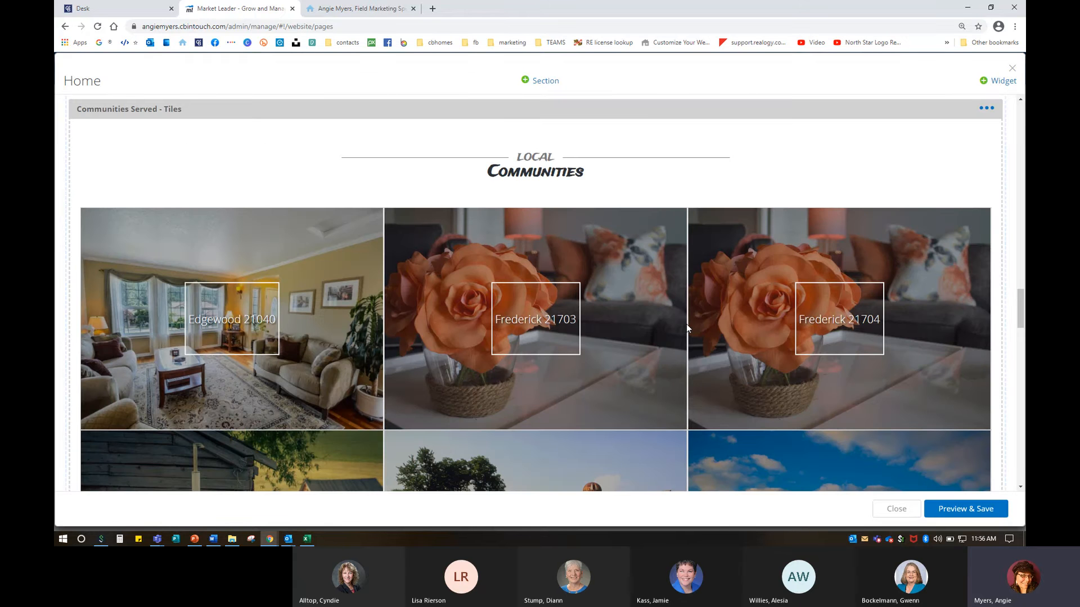
Open the Agent Contact Card widget for editing, preview its Business Card, Profile Photo and other layouts, and save it with Bio Summary - Styled Photo
scroll(686, 324, "down", 8)
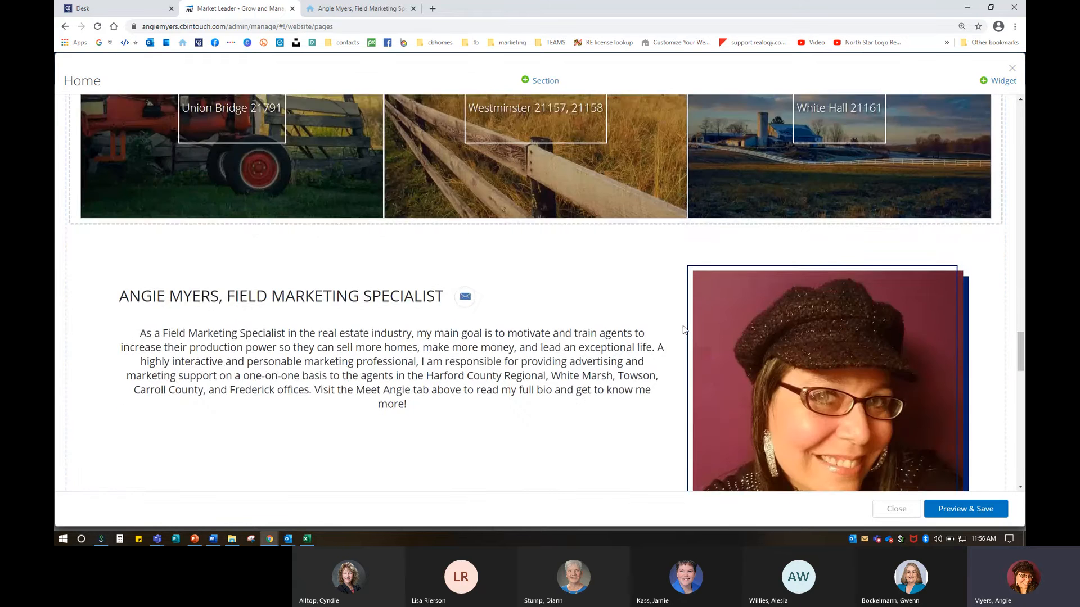
scroll(684, 329, "down", 2)
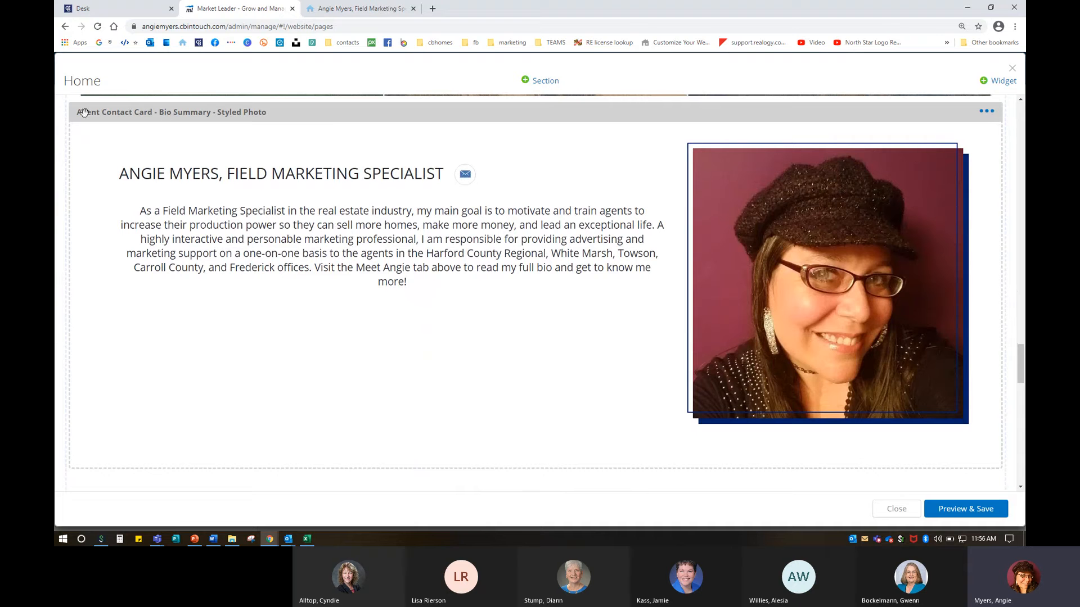
left_click(986, 115)
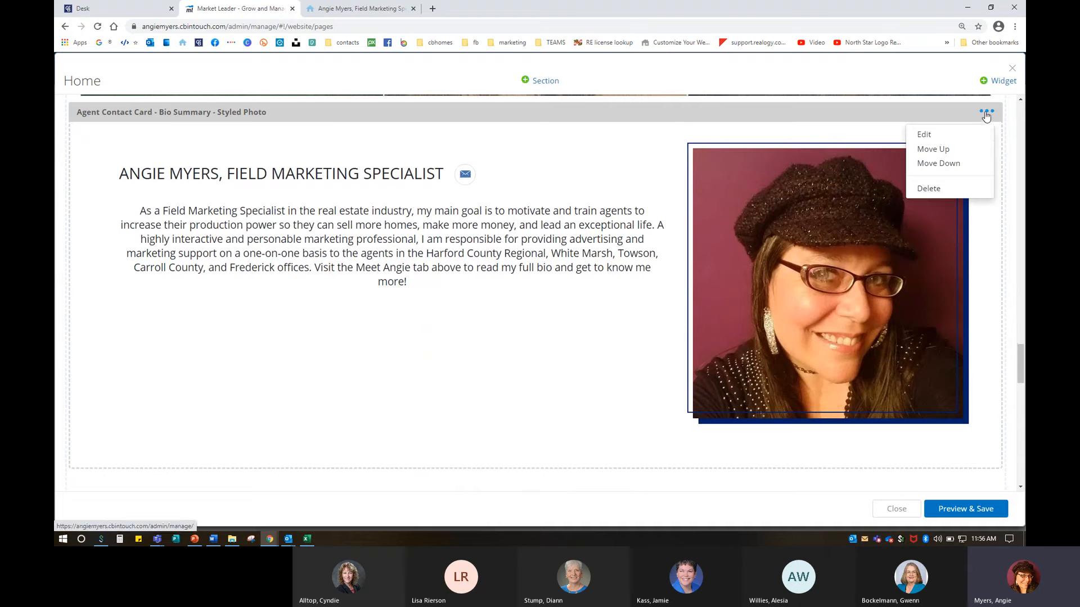
left_click(940, 133)
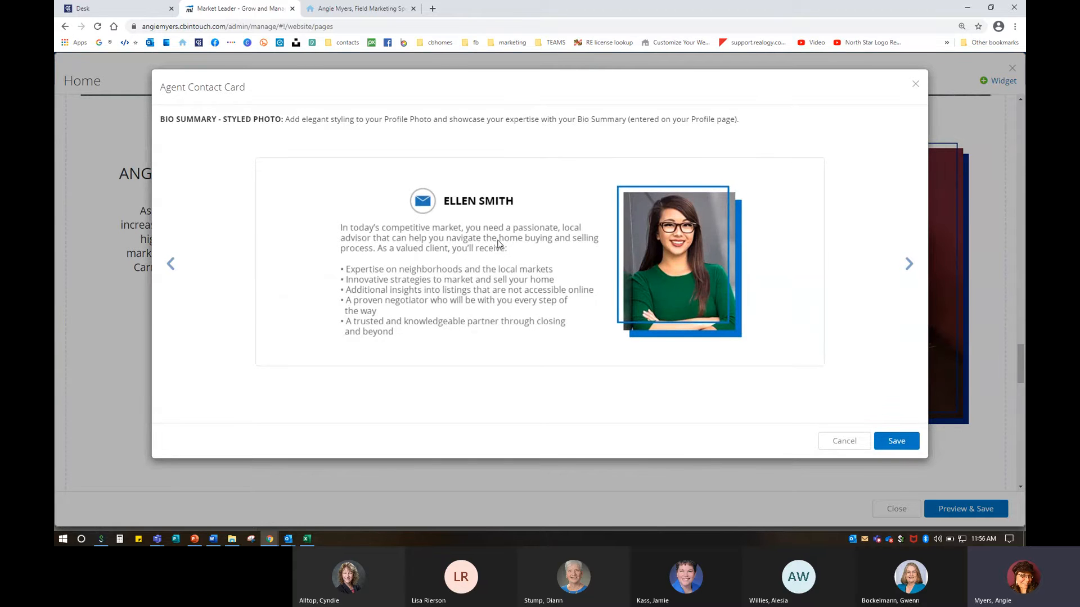
left_click(908, 263)
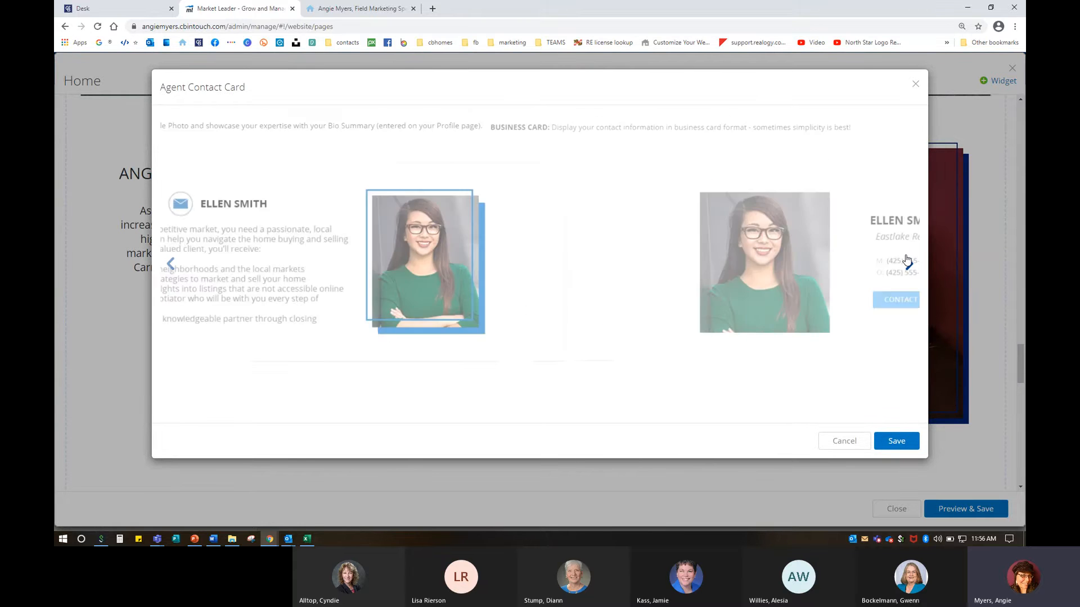
left_click(907, 262)
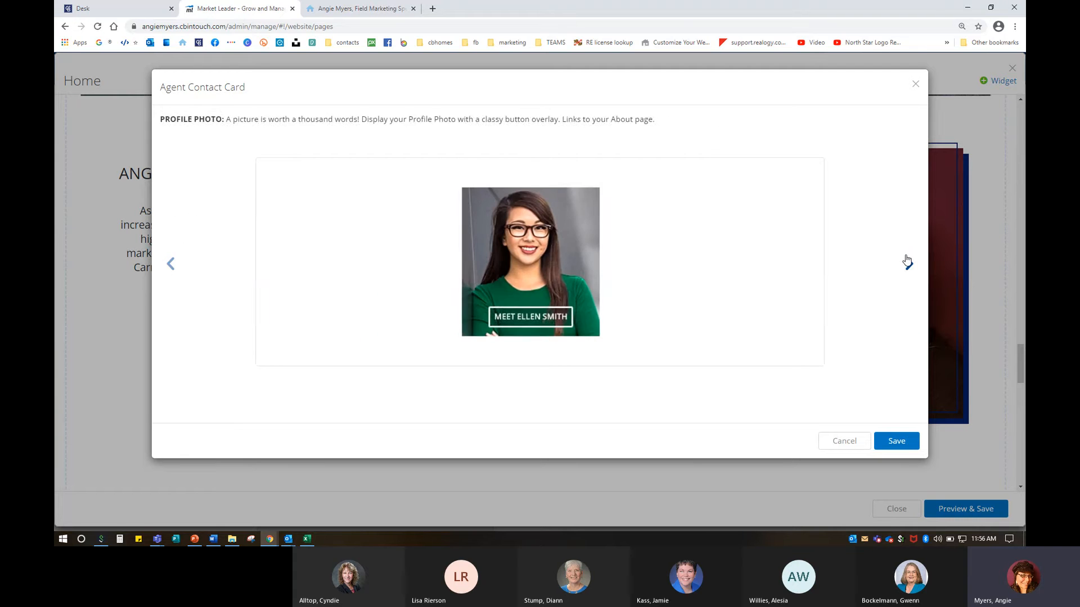
left_click(907, 262)
left_click(907, 263)
left_click(907, 262)
left_click(907, 262)
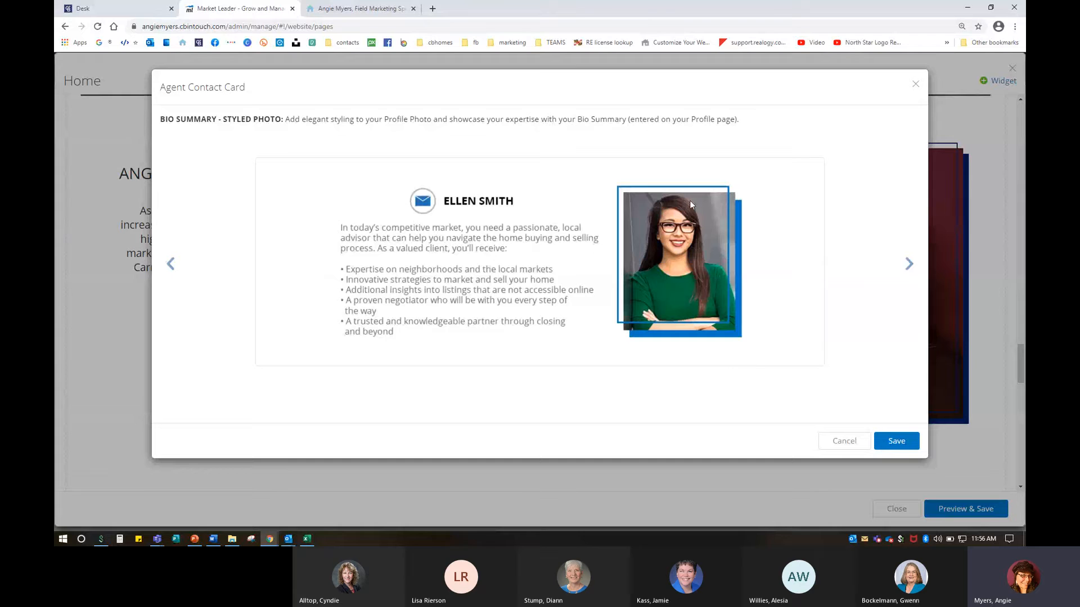
left_click(893, 440)
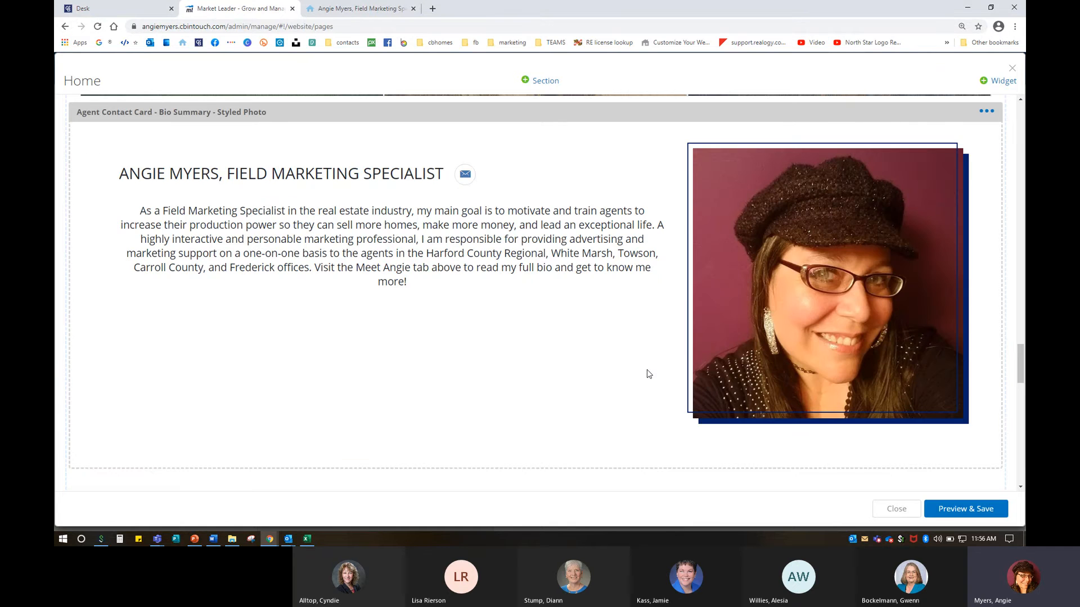
Examine the Area Reports section in the page editor and its county report tiles on the live website
scroll(648, 374, "down", 6)
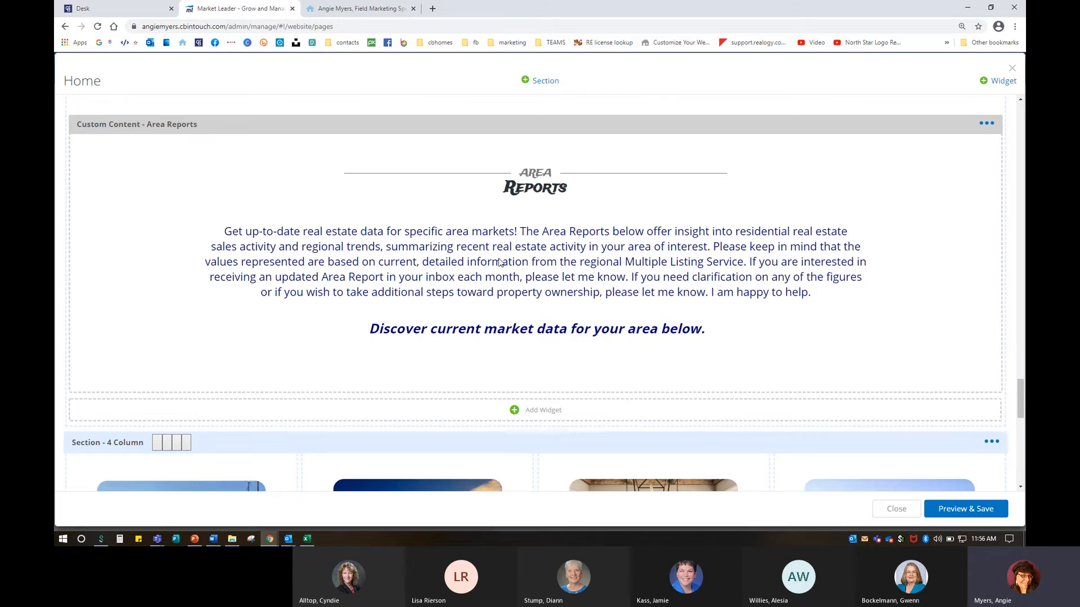
left_click(360, 8)
scroll(640, 348, "down", 6)
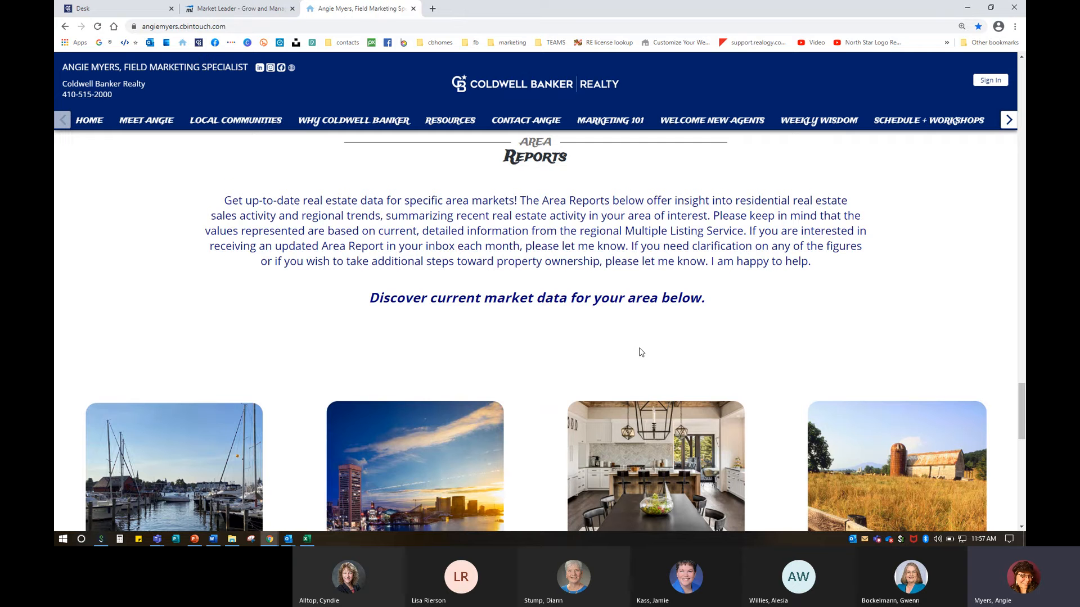
scroll(641, 352, "down", 4)
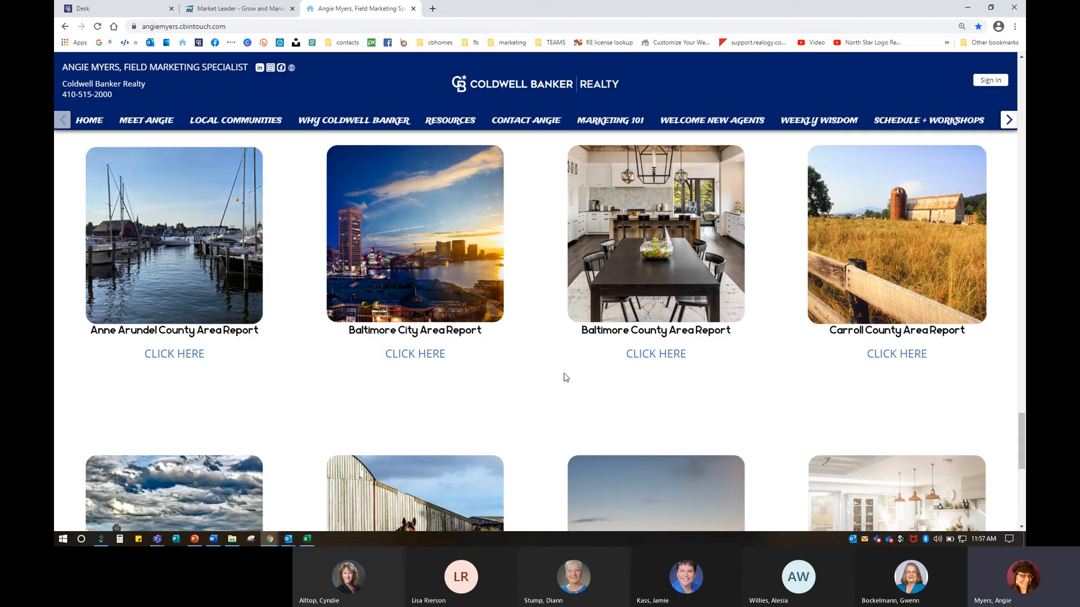
scroll(562, 377, "down", 1)
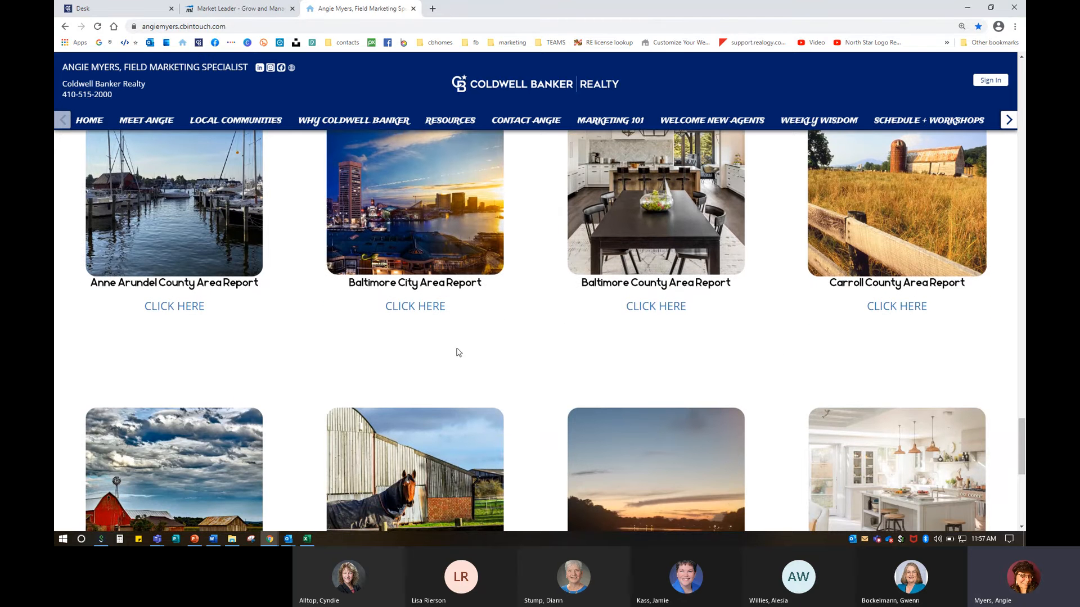
Open the Carroll County area report from the live website and look through its cover, agent contact details and sharing links
left_click(896, 306)
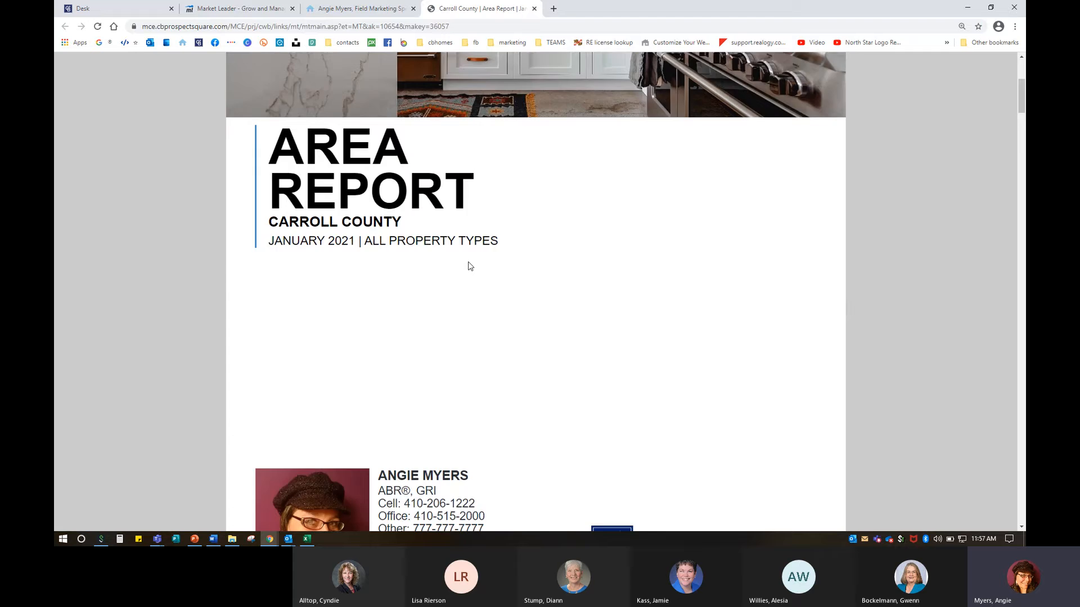
scroll(467, 264, "down", 6)
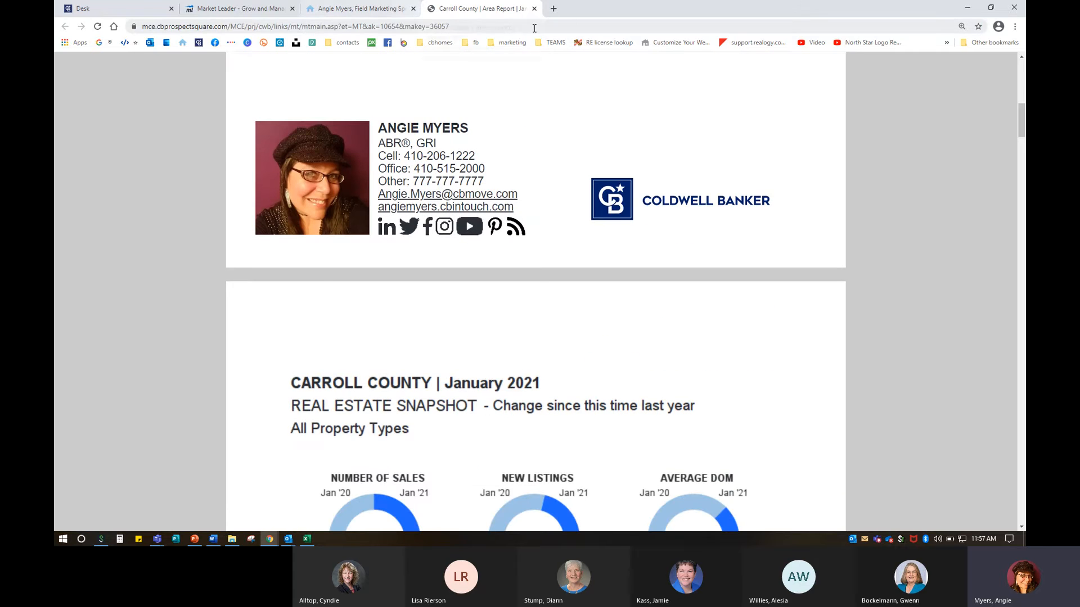
scroll(582, 318, "up", 5)
scroll(582, 311, "up", 5)
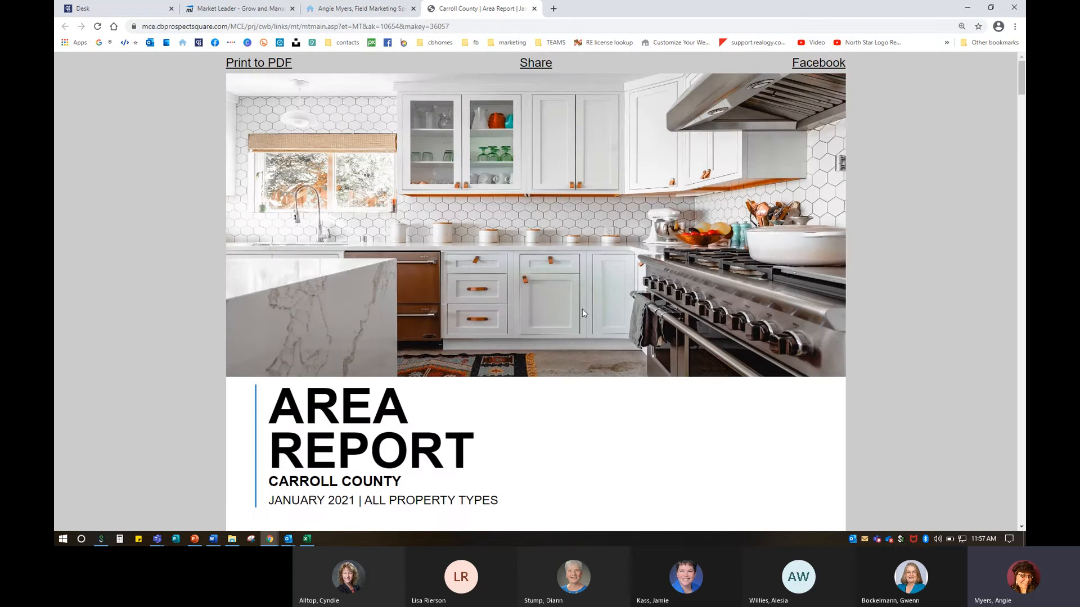
left_click(211, 10)
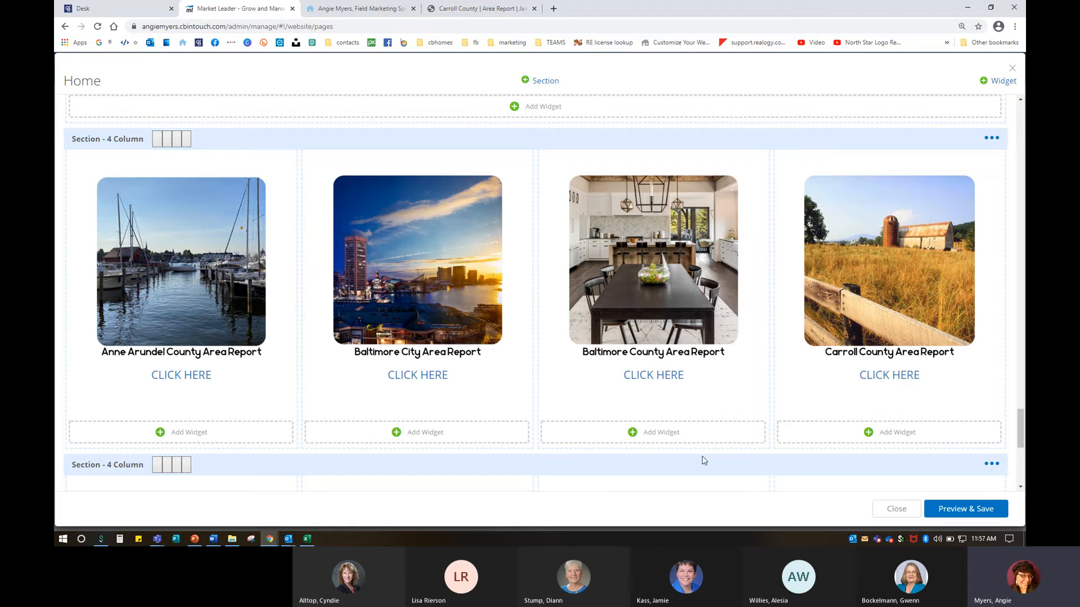
left_click(483, 8)
scroll(397, 391, "down", 3)
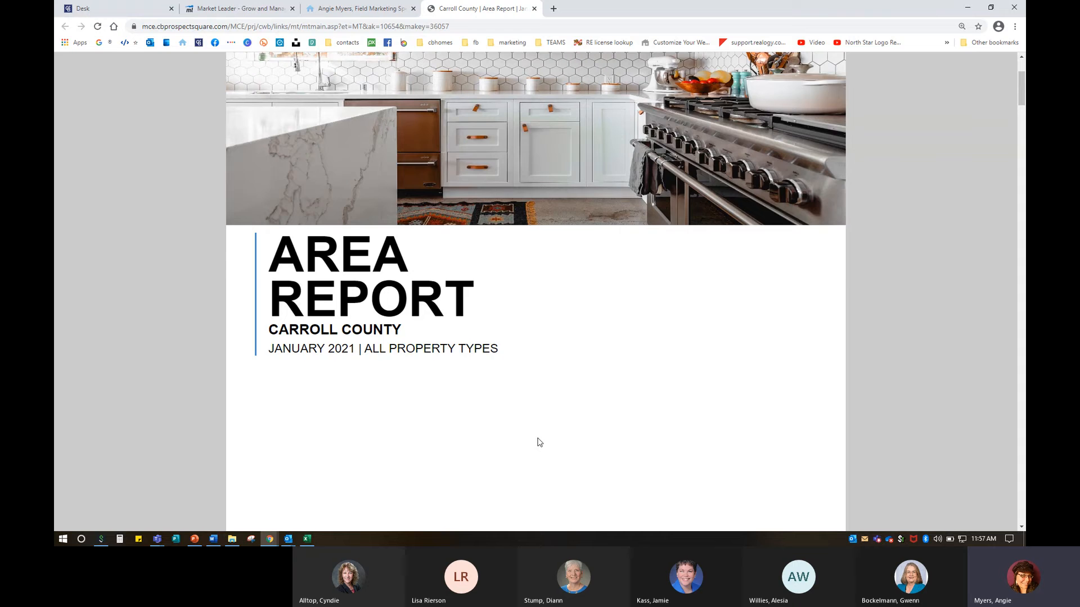
scroll(539, 442, "up", 1)
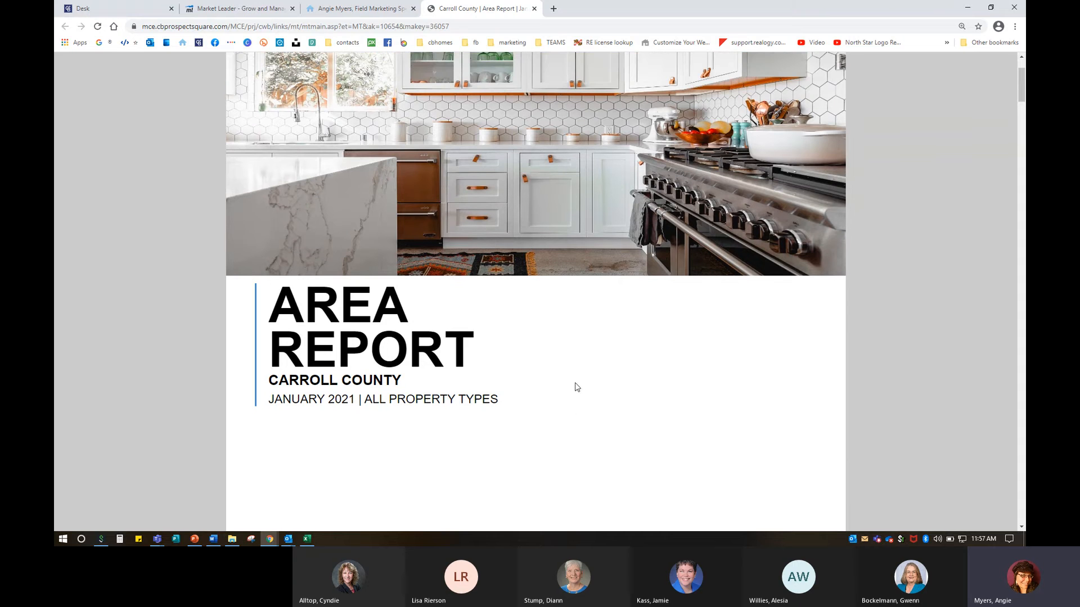
In the page editor, view the column layouts offered for a new section, cancel, and examine the four-column area report sections
left_click(229, 9)
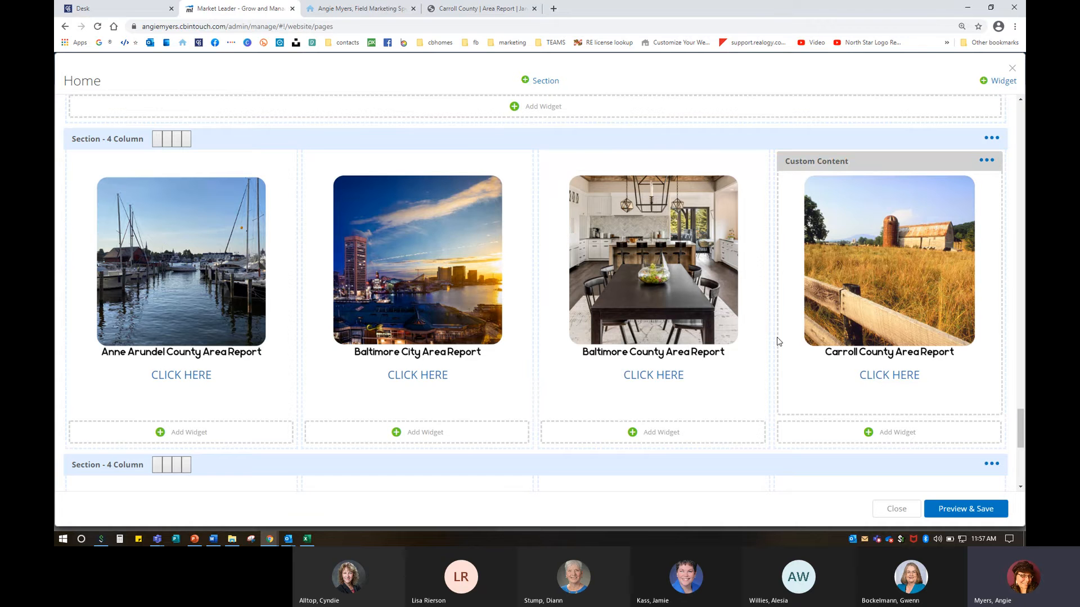
left_click(541, 83)
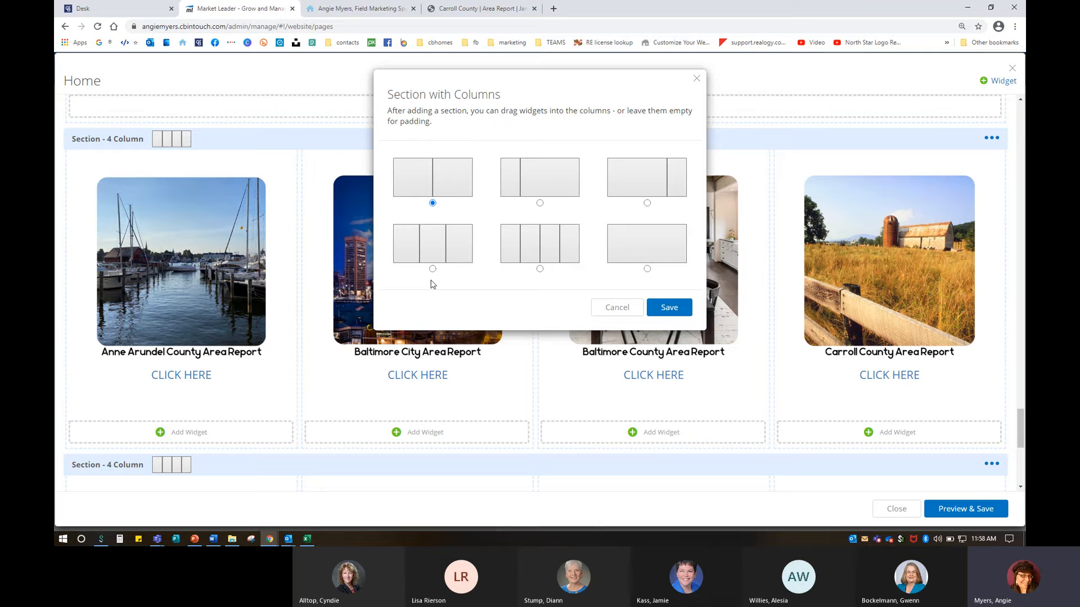
left_click(624, 308)
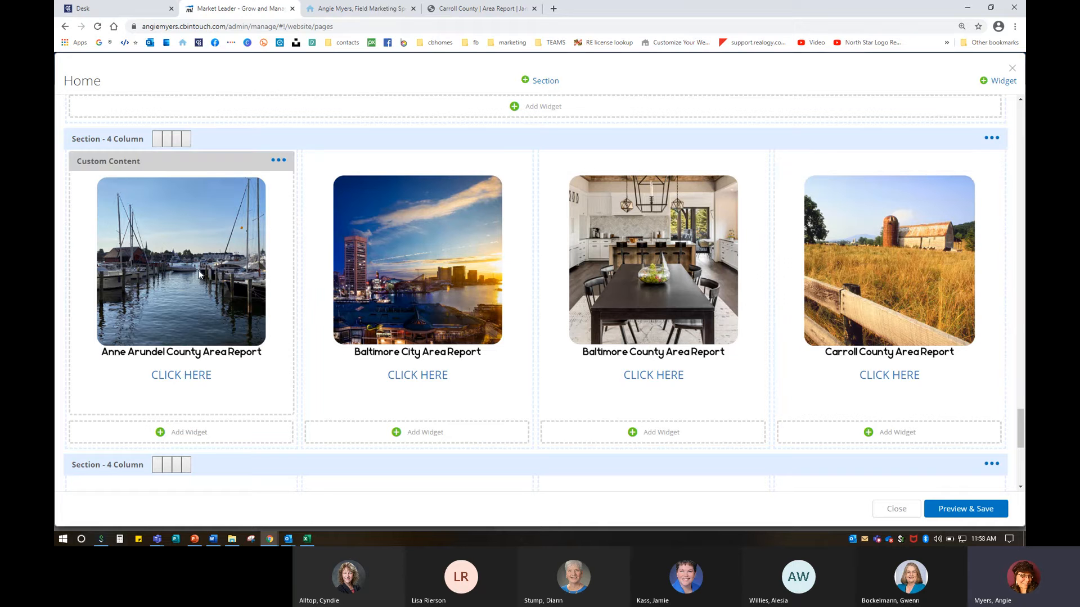
scroll(166, 280, "down", 2)
scroll(167, 280, "down", 2)
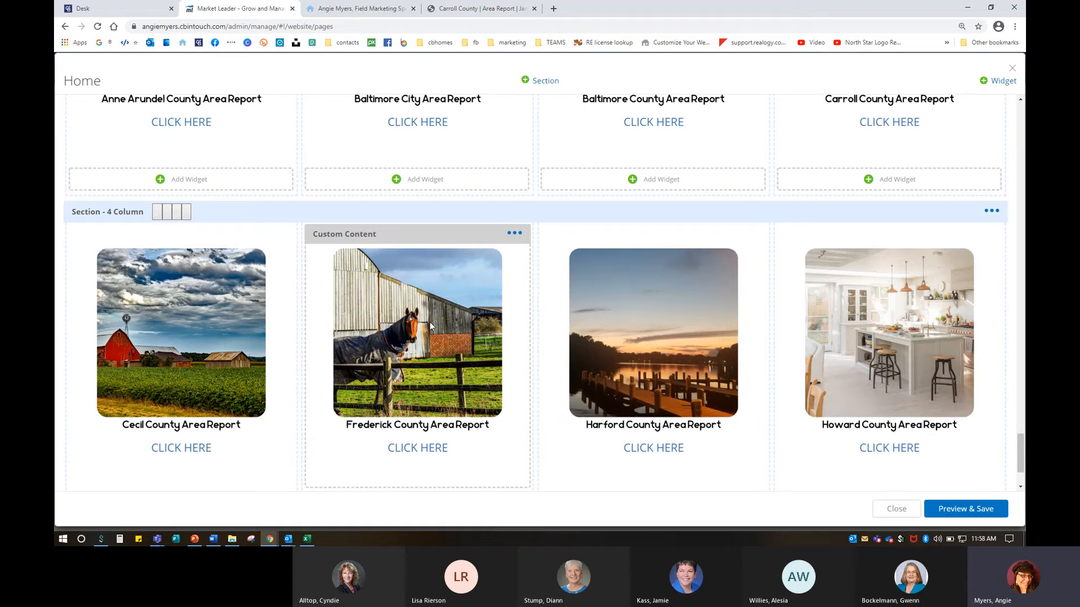
On the live website, read the Area Reports introduction, highlighting the phrases on monthly reports, clarification of figures and additional steps, and review the tiles
left_click(375, 7)
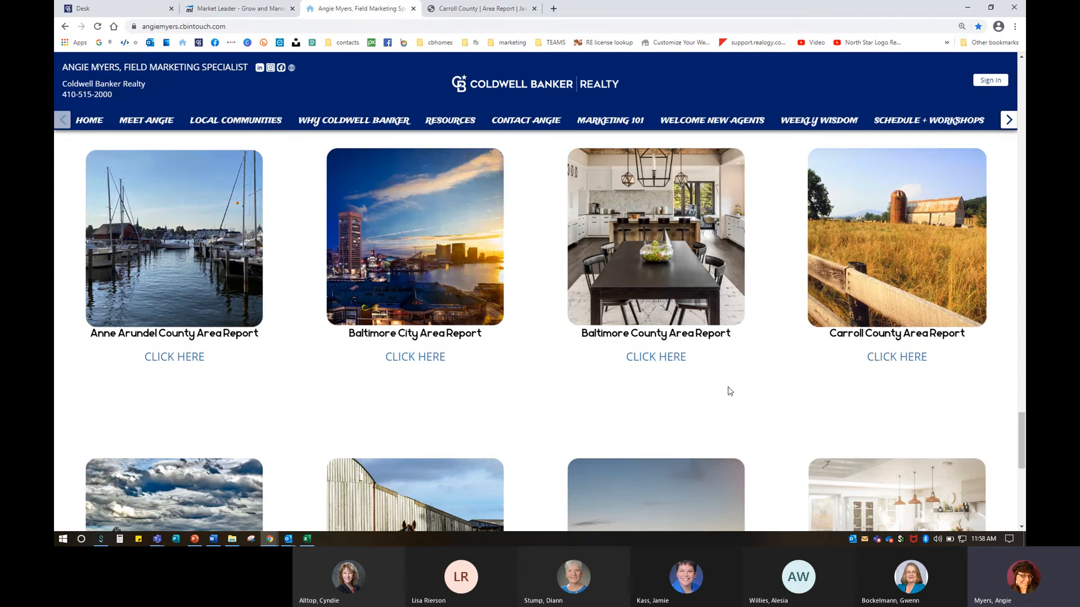
scroll(729, 391, "up", 2)
scroll(729, 391, "up", 5)
left_click_drag(225, 252, 852, 318)
left_click(812, 344)
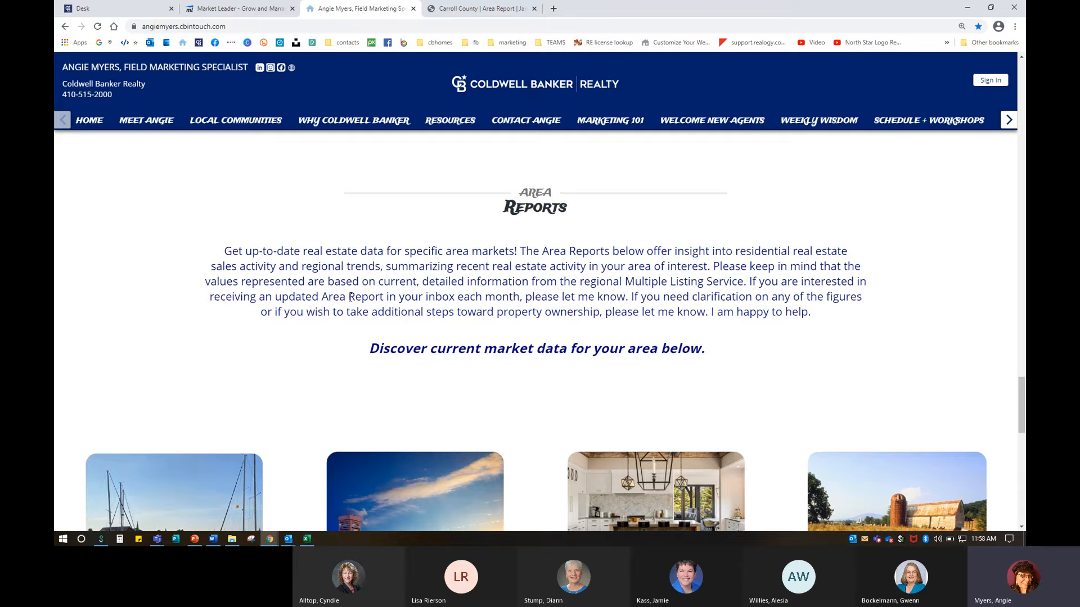
left_click_drag(281, 299, 605, 298)
left_click_drag(696, 299, 854, 300)
left_click_drag(420, 312, 667, 312)
left_click(745, 354)
scroll(745, 353, "down", 3)
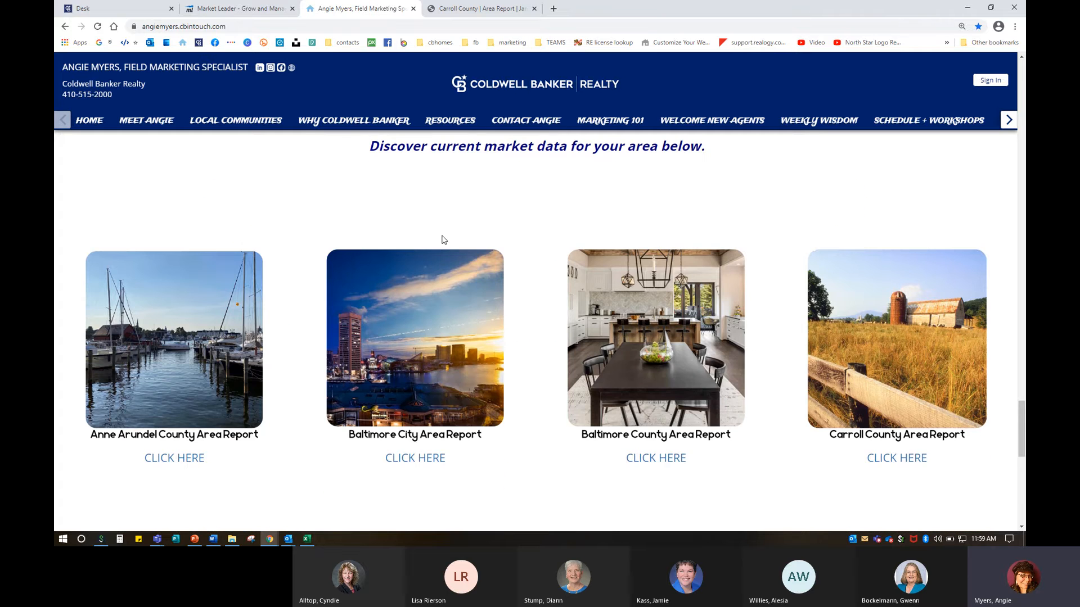
scroll(587, 384, "down", 2)
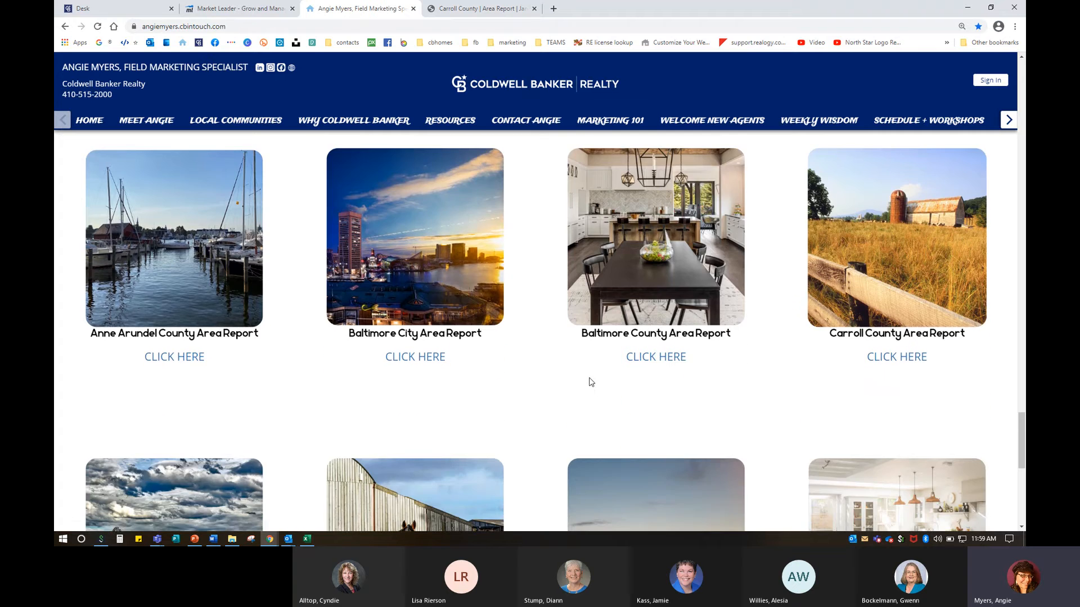
Open the Baltimore County area report, view its Facebook sharing page, and close that page without posting
left_click(656, 355)
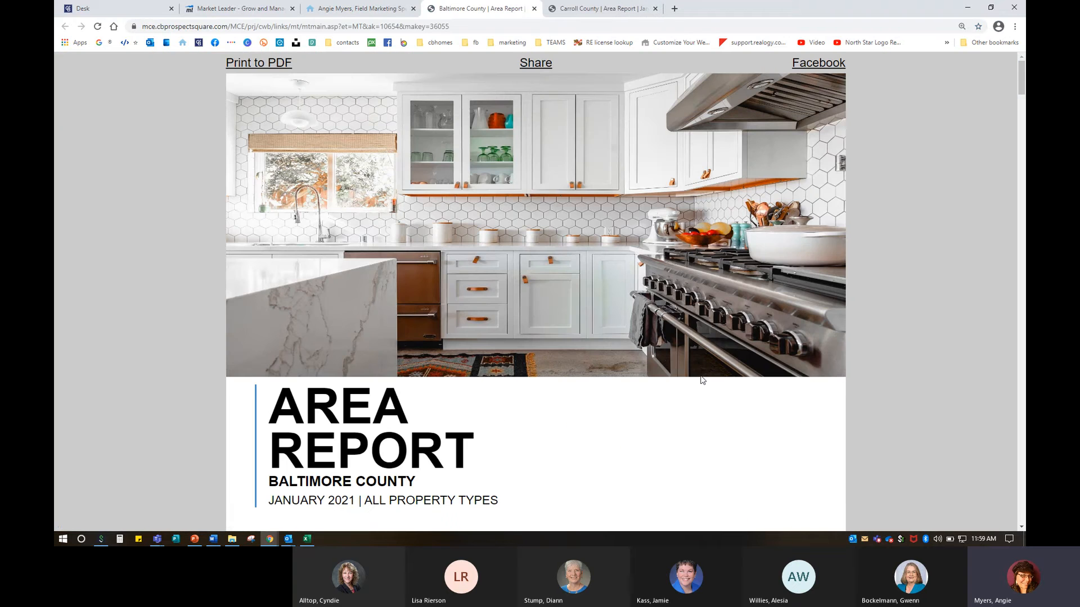
left_click(820, 64)
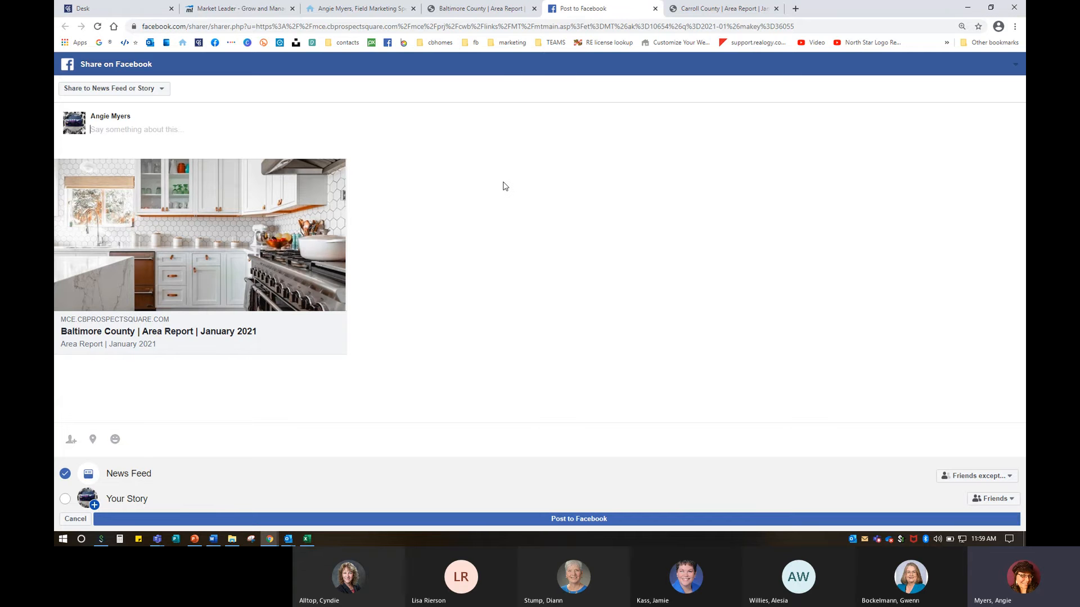
left_click(655, 9)
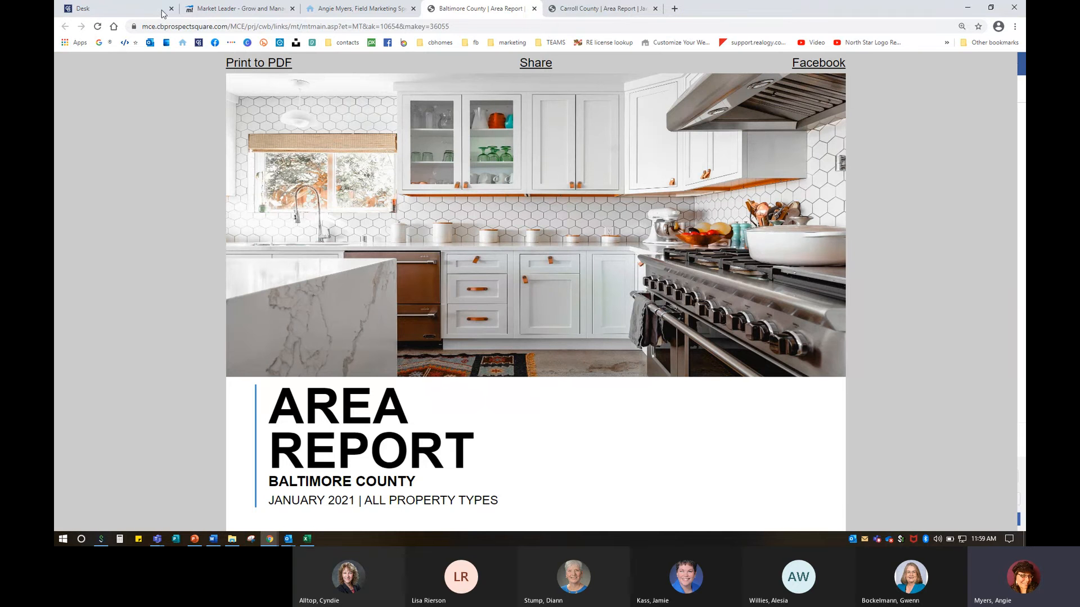
Return to the Home page editor, look back over its sections, and close it to get back to Pages and Menus
left_click(221, 9)
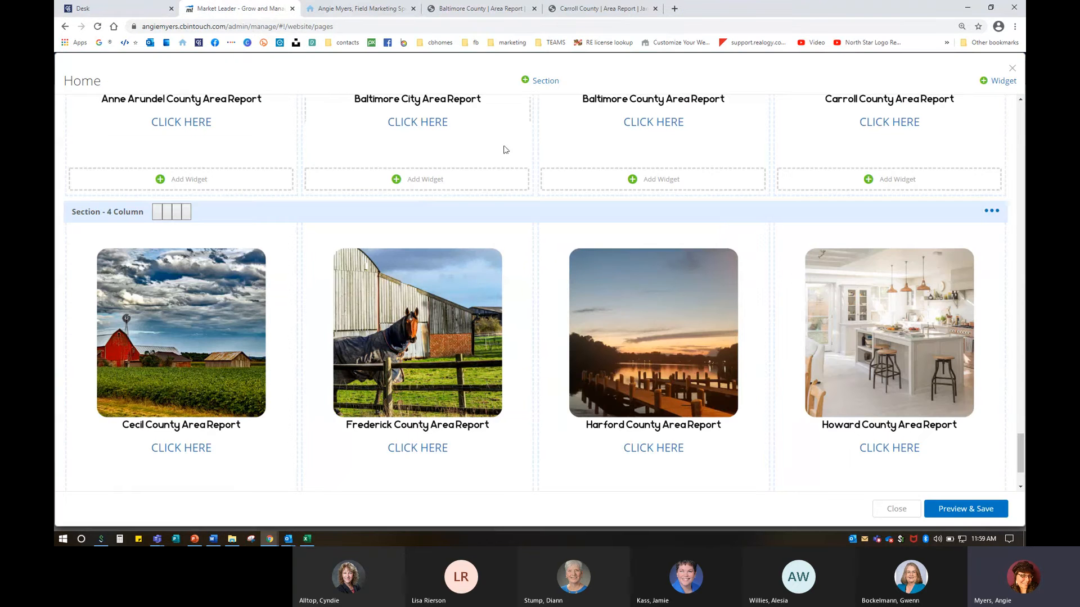
scroll(690, 363, "down", 2)
scroll(690, 364, "up", 1)
scroll(690, 363, "up", 20)
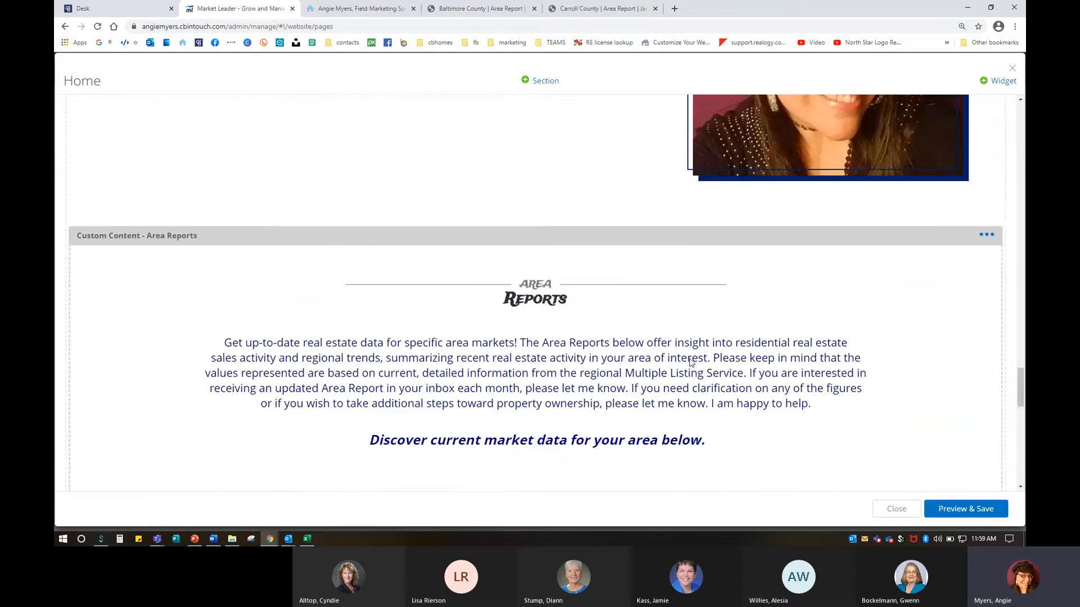
scroll(690, 360, "up", 10)
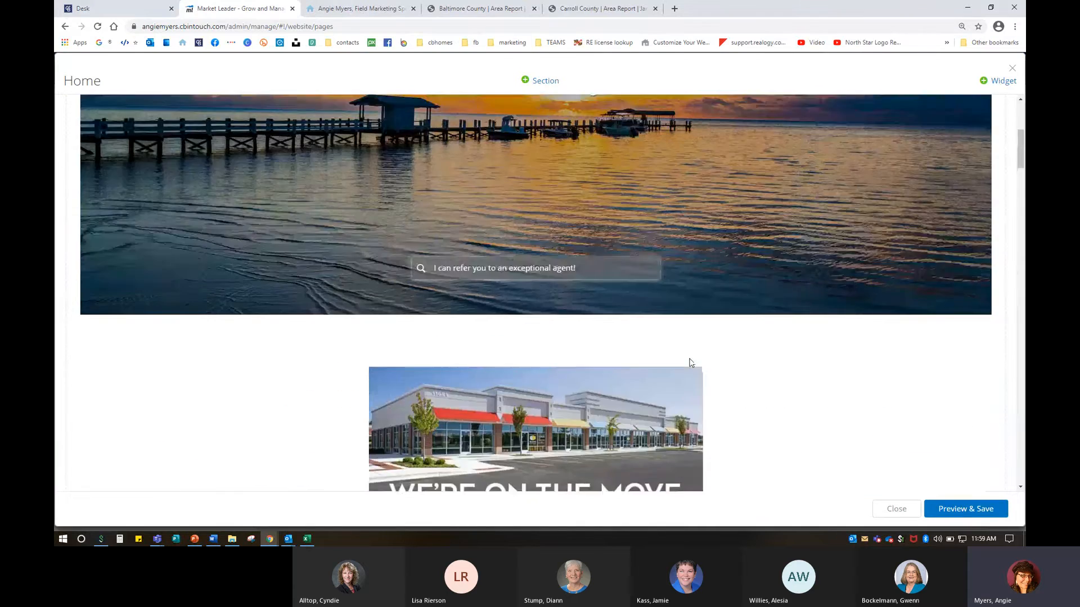
left_click(1012, 67)
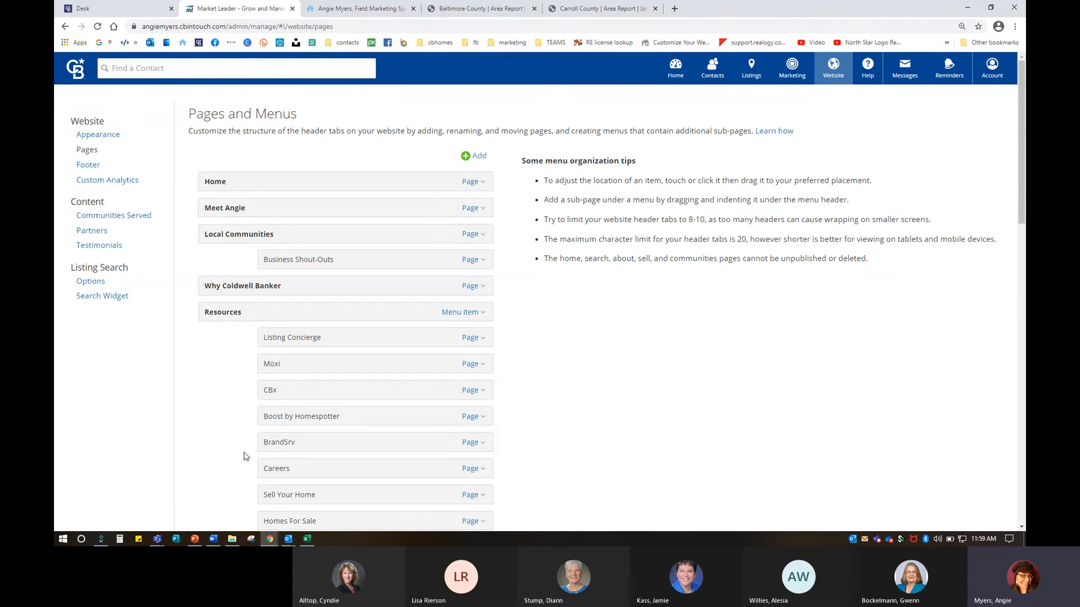
Go to the website's Testimonials and start a new testimonial entry, ready for its content
left_click(100, 251)
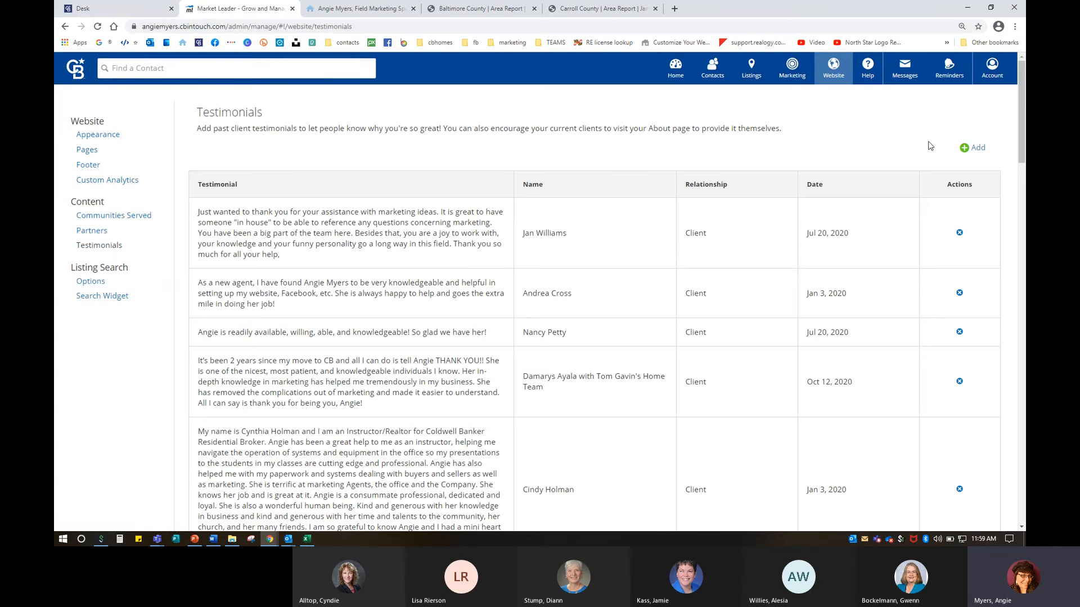
left_click(966, 148)
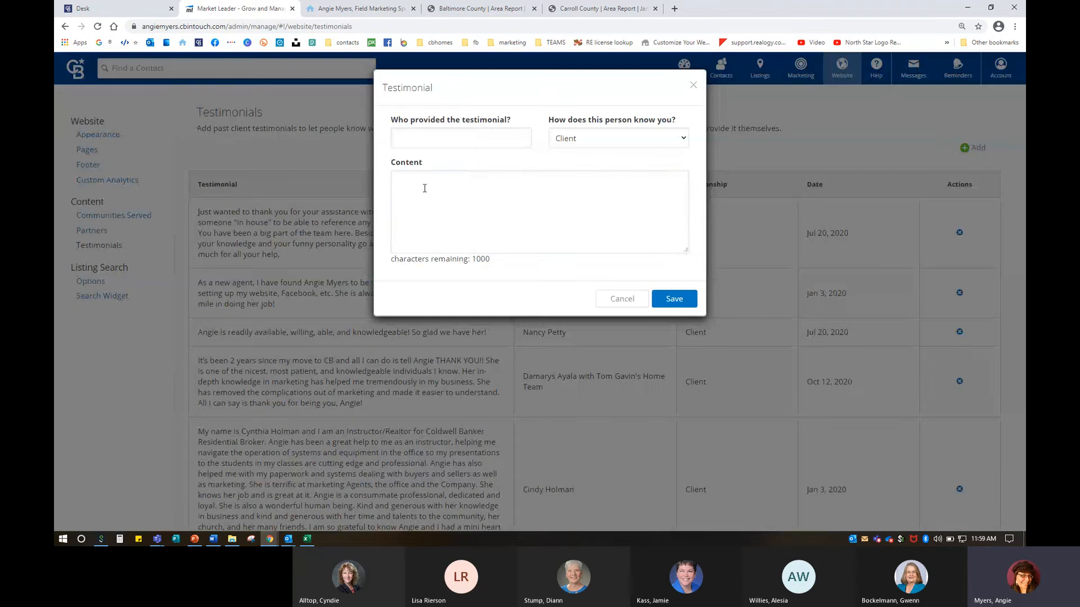
left_click(424, 188)
Open zillow.com in a new browser tab and go to its agent finder
left_click(674, 9)
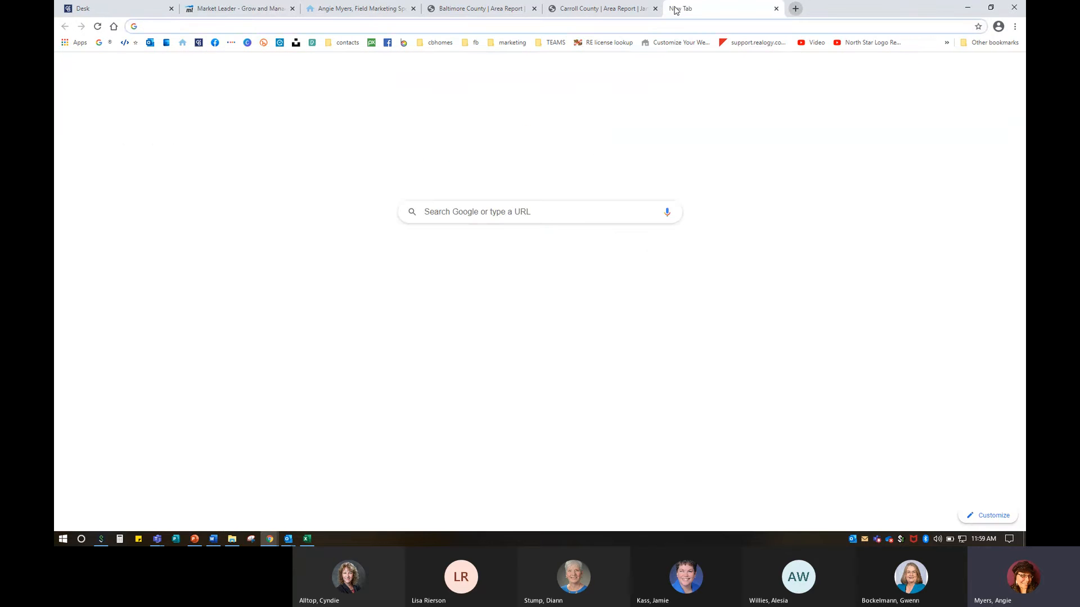
type("zillow.com")
key("Return")
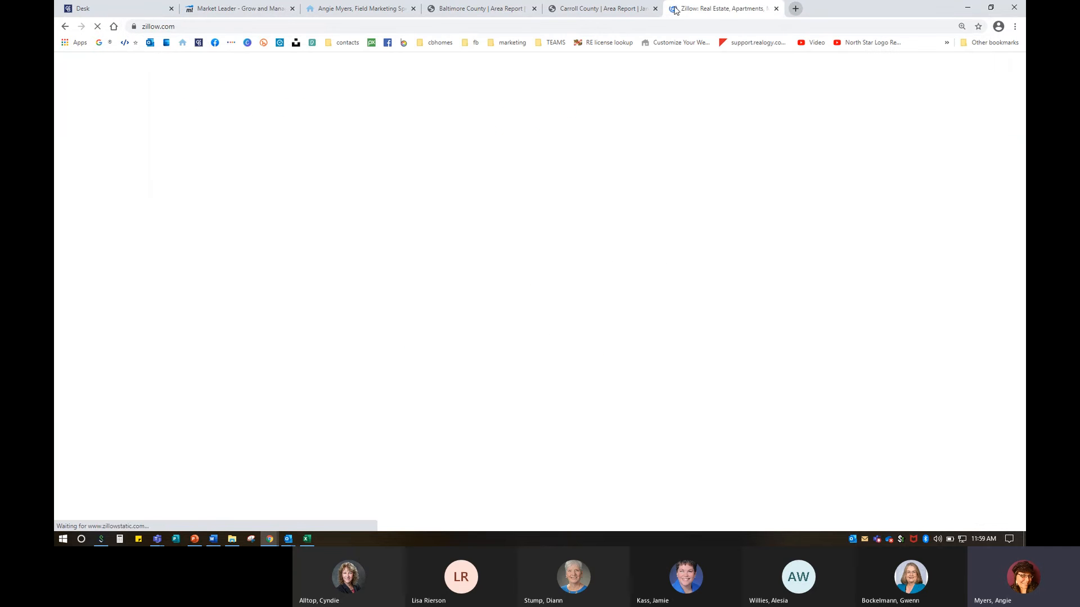
left_click(293, 80)
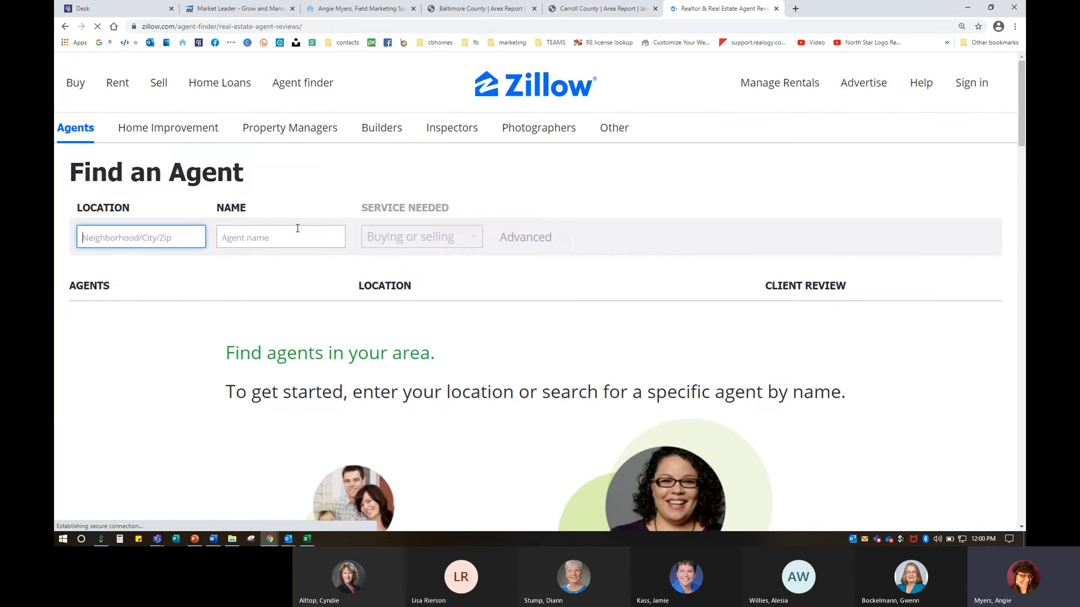
Search the agent finder by the agent's name and open the matching Coldwell Banker Residential Brokerage agent's profile
left_click(277, 239)
type("cecil")
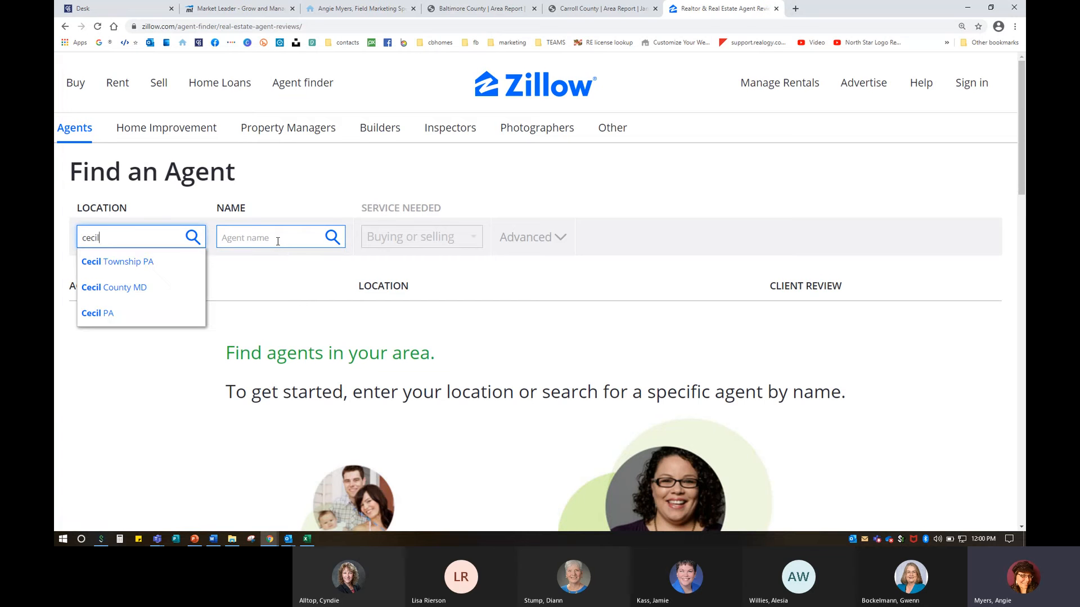
key("BackSpace")
key("BackSpace")
left_click(277, 238)
type("cecil")
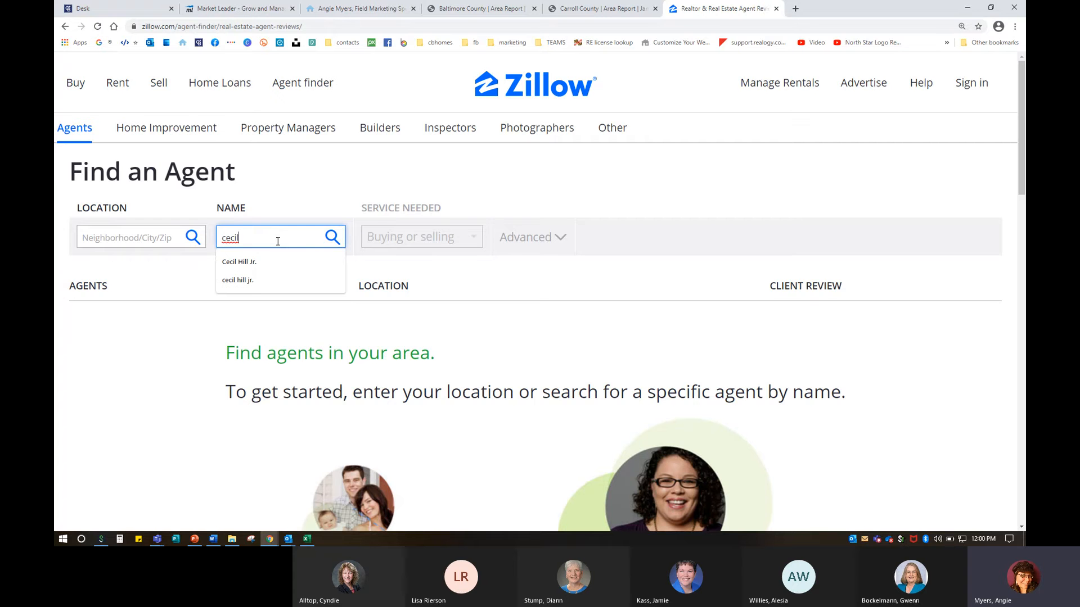
left_click(265, 261)
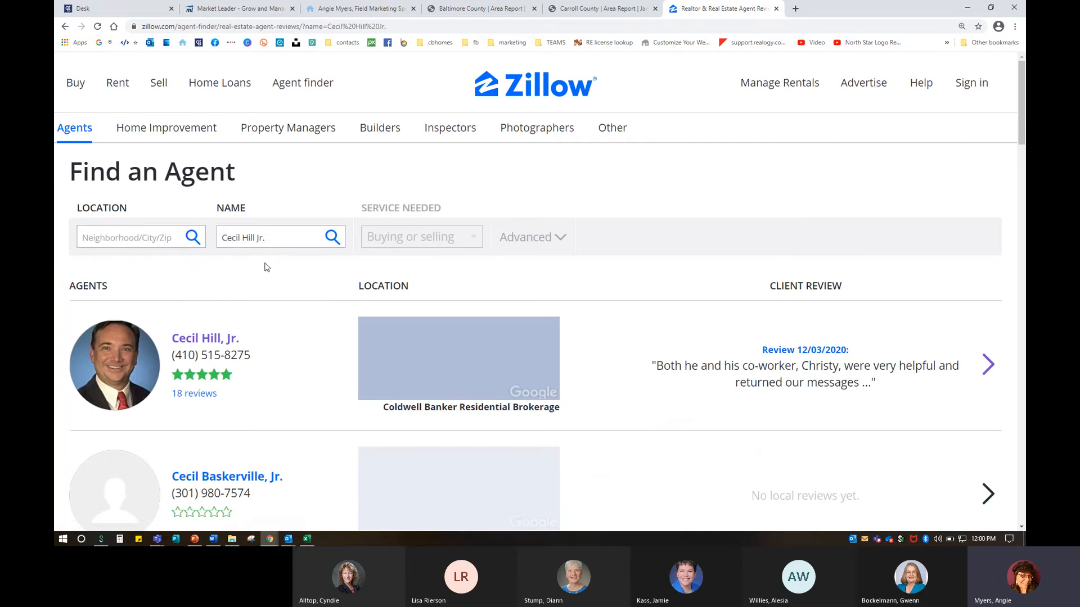
left_click(221, 340)
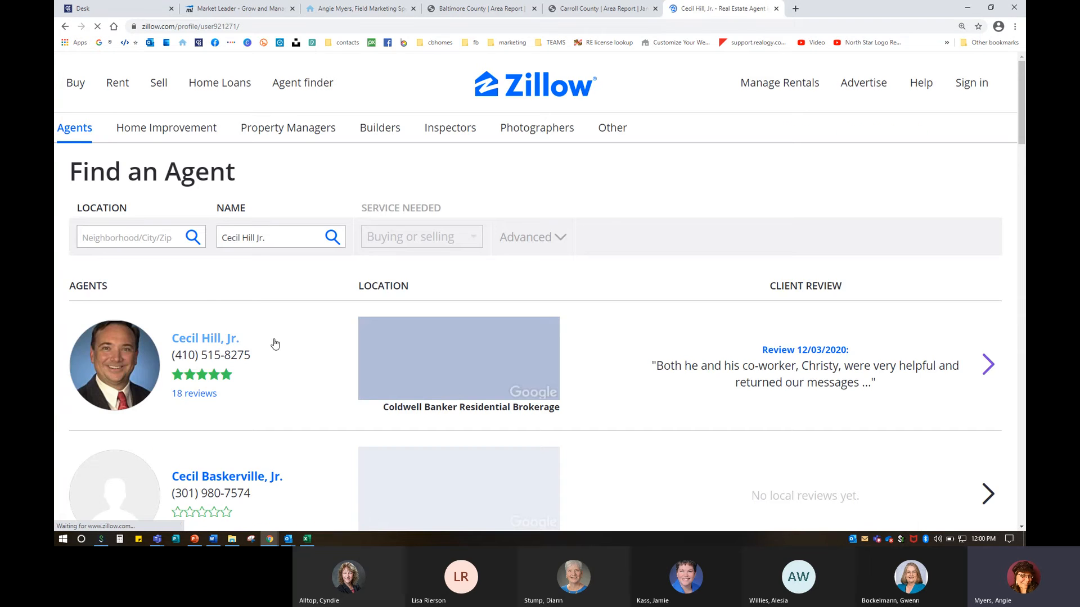
In the profile's Ratings & reviews, copy only the body text of the newest review, dated 12/03/2020
scroll(264, 341, "down", 20)
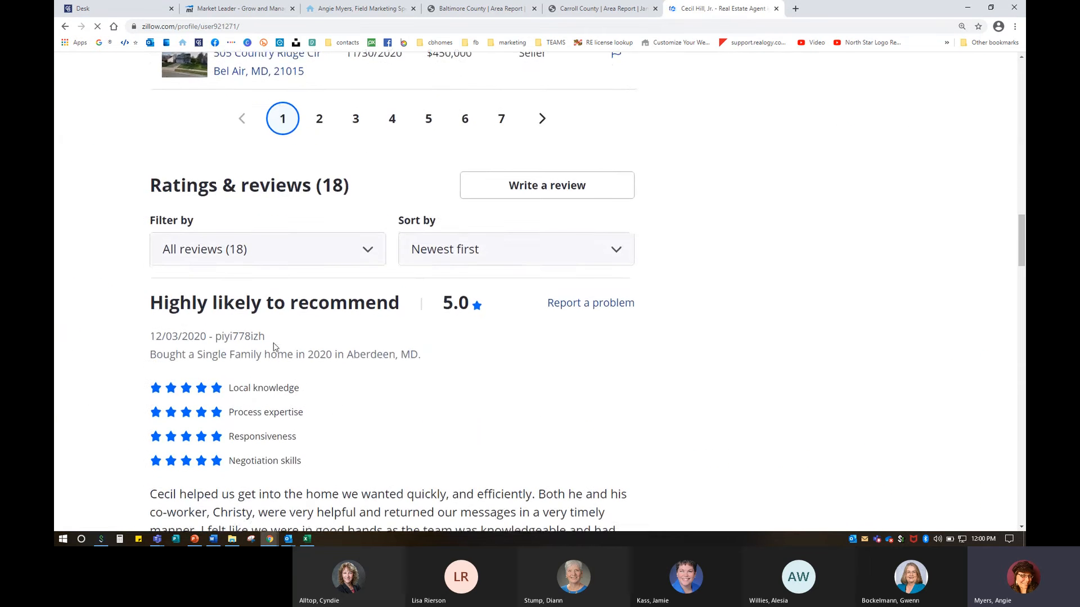
scroll(275, 346, "down", 3)
scroll(275, 344, "up", 2)
scroll(169, 135, "up", 1)
left_click_drag(150, 102, 359, 363)
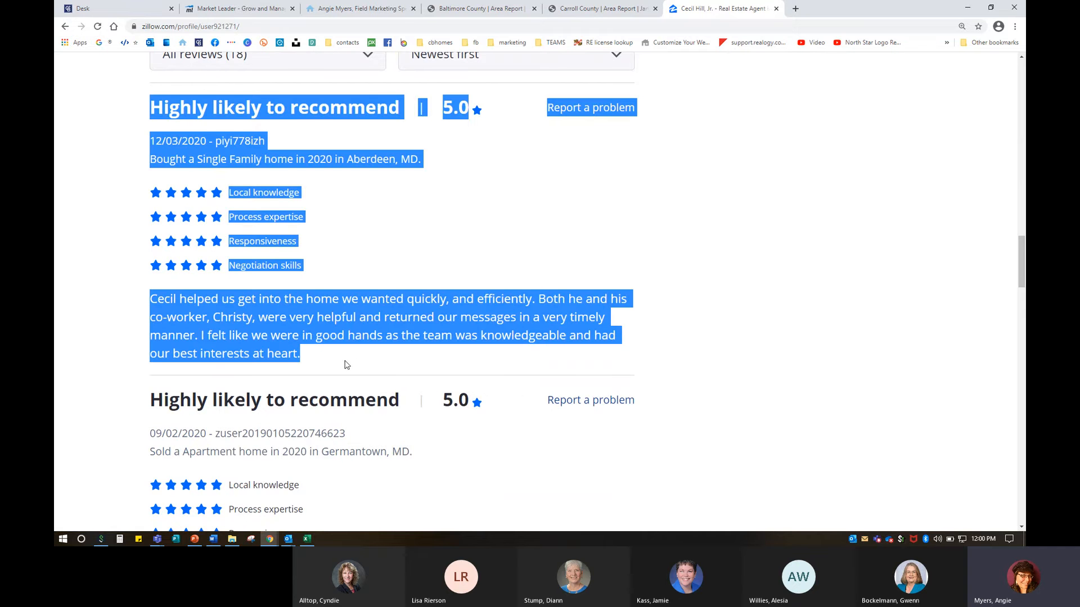
left_click(384, 230)
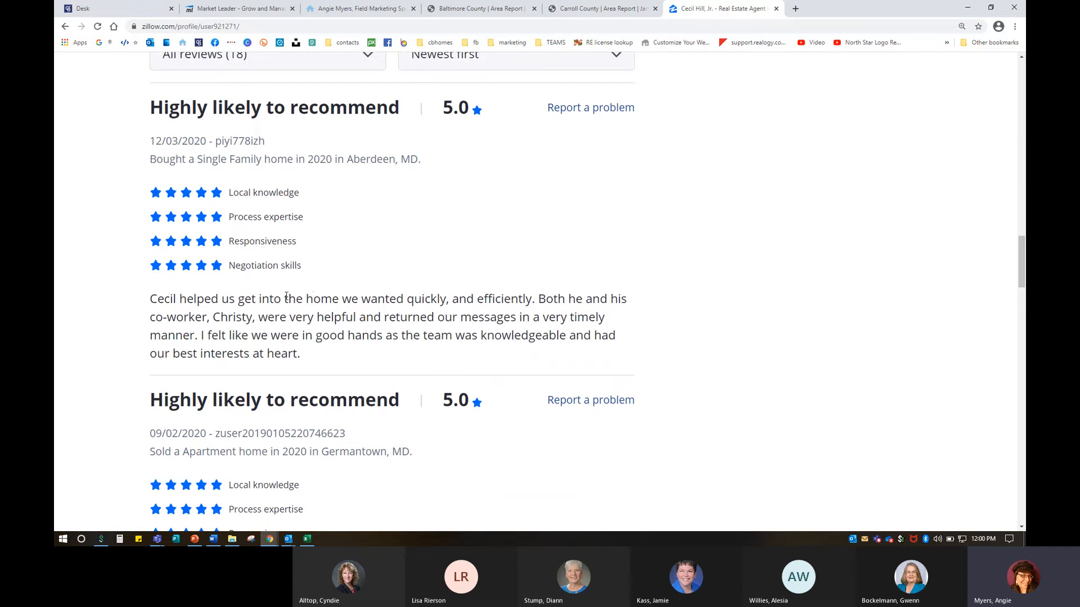
left_click_drag(150, 301, 325, 363)
right_click(245, 336)
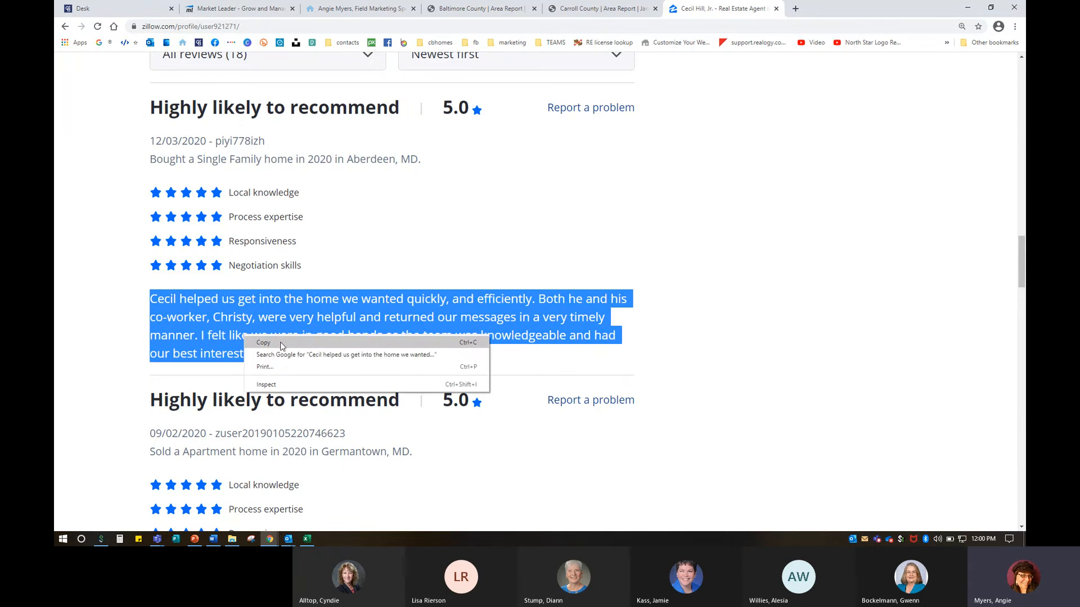
left_click(265, 341)
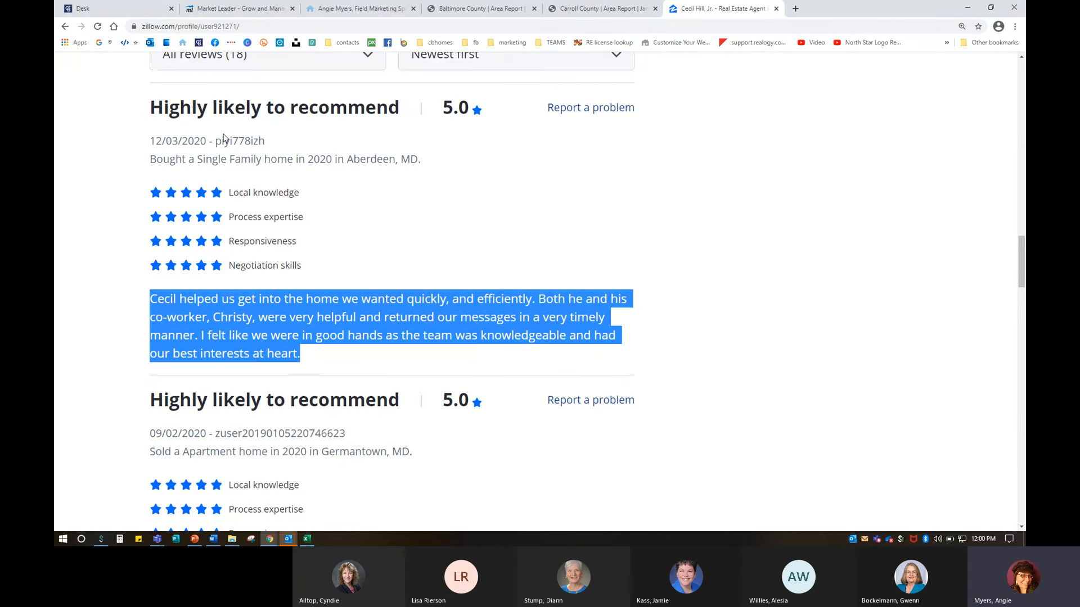
key("ctrl")
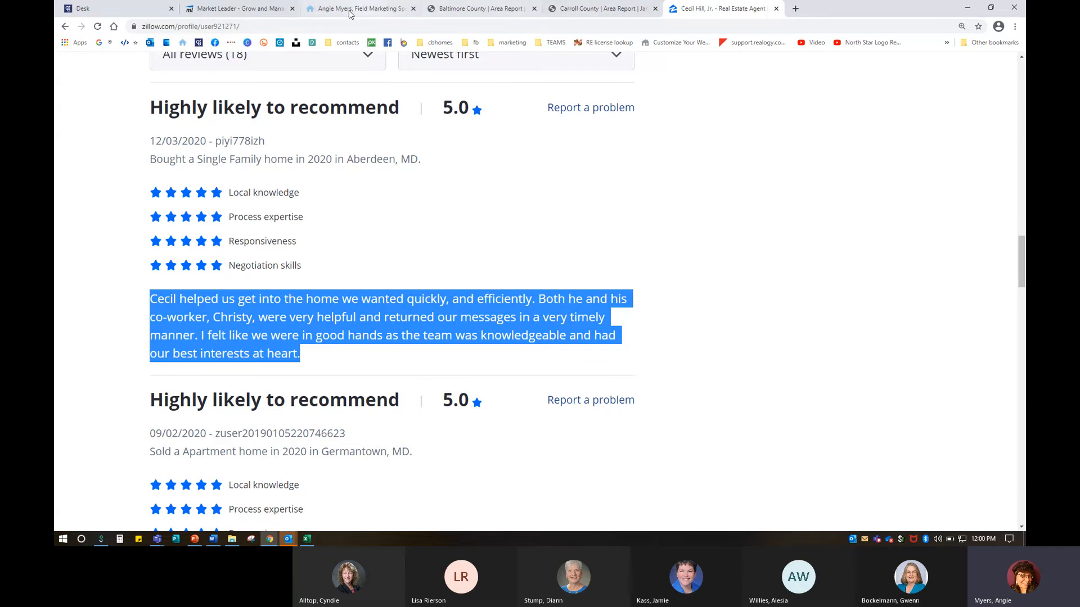
Back in the new testimonial entry, paste the copied review as its content
left_click(256, 13)
right_click(483, 191)
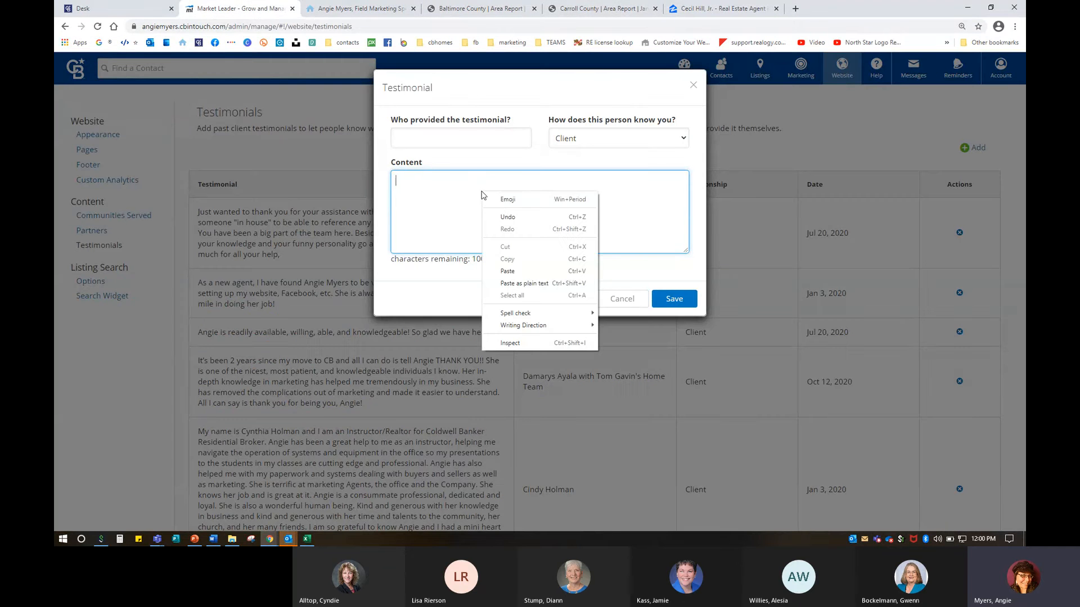
left_click(519, 274)
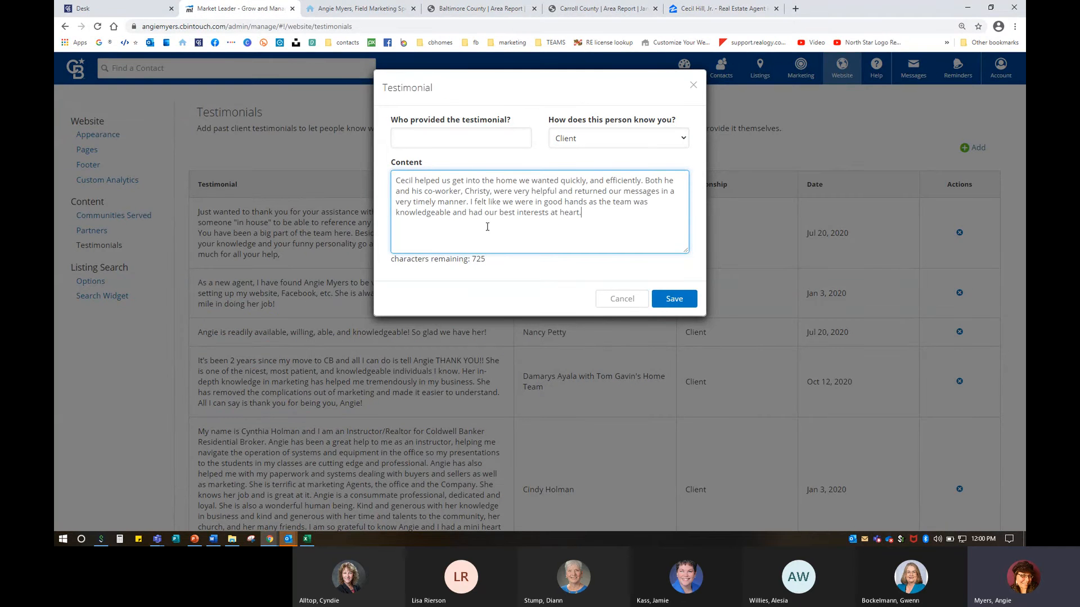
Enter "Buyer Purchased in Towson" as the provider of the testimonial
left_click(440, 137)
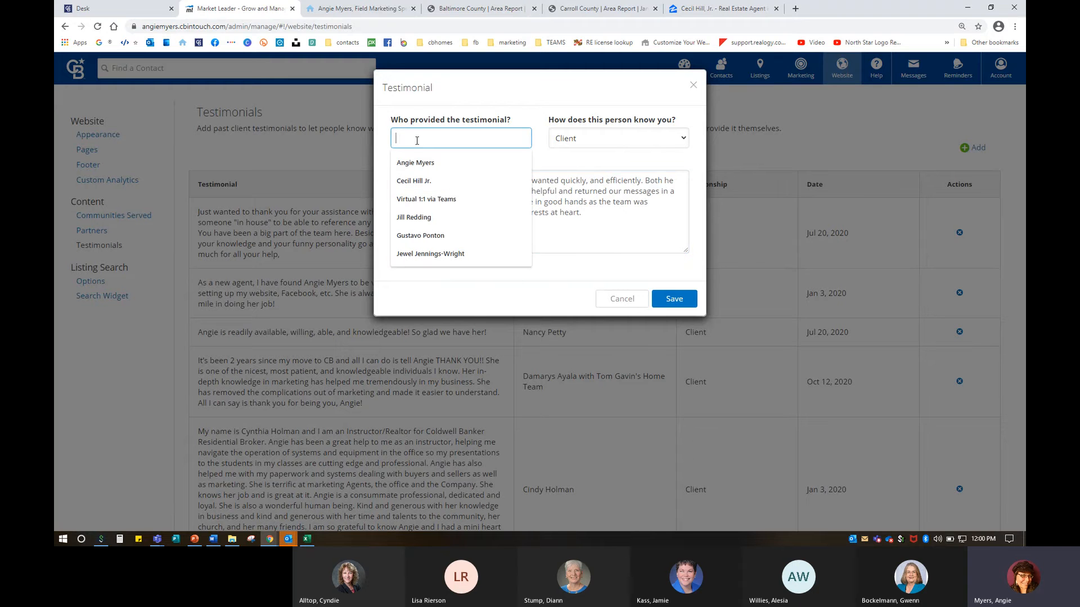
type("Client")
key("BackSpace")
key("BackSpace")
key("BackSpace")
key("BackSpace")
key("BackSpace")
type("C")
type("uyer")
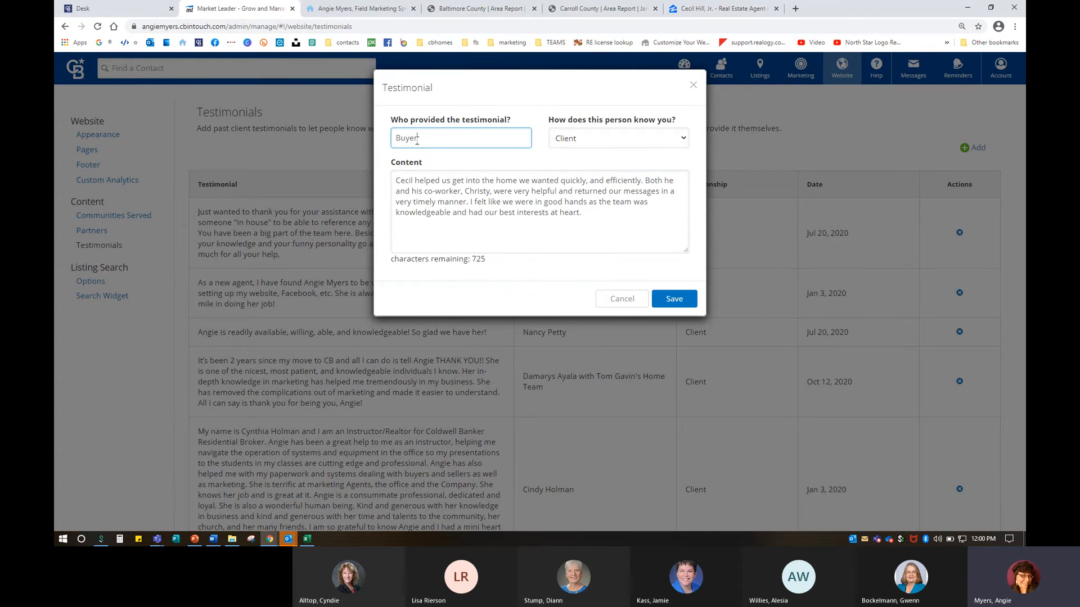
type("Purchased in Towson")
View the relationship choices for the testimonial, leave Client selected, and close the calendar reminder window
left_click(563, 128)
left_click(573, 142)
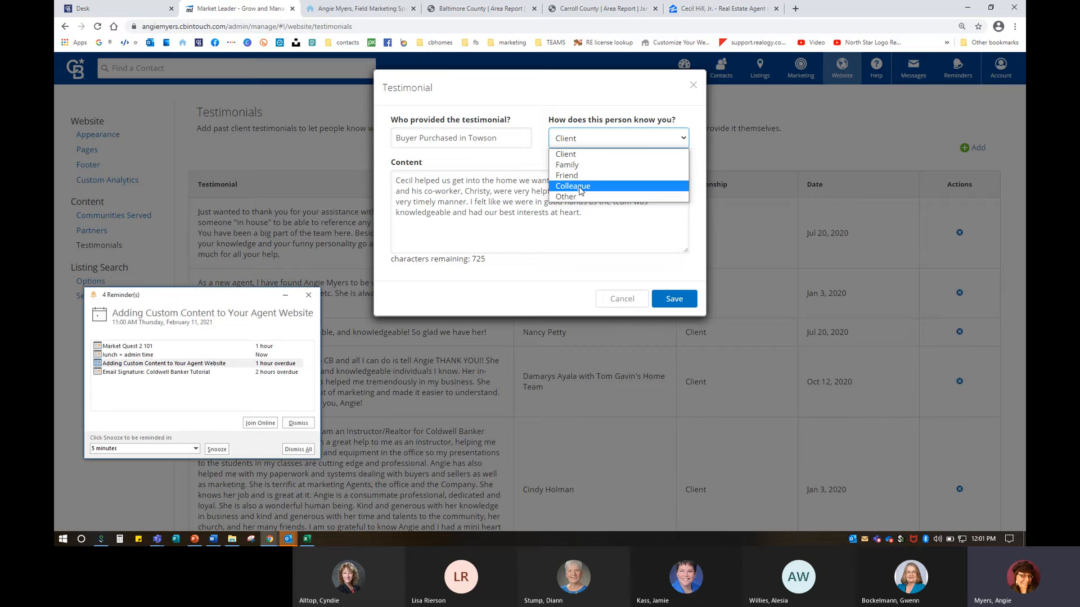
left_click(315, 294)
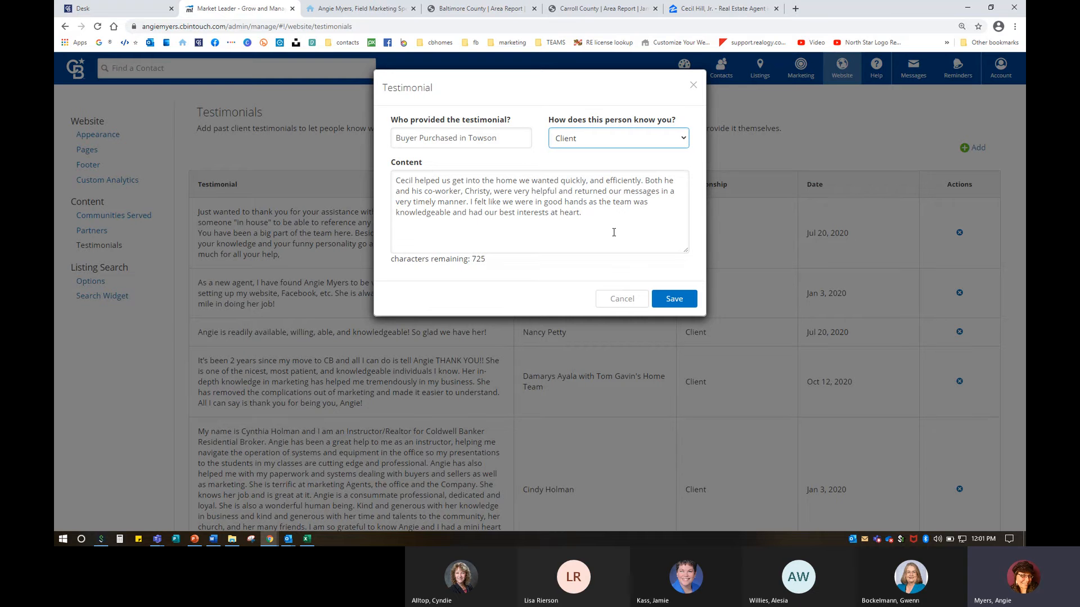
On the live website, find the home page recommendations, open the full list, and read through the testimonials and how they are signed
left_click(354, 9)
scroll(177, 193, "up", 6)
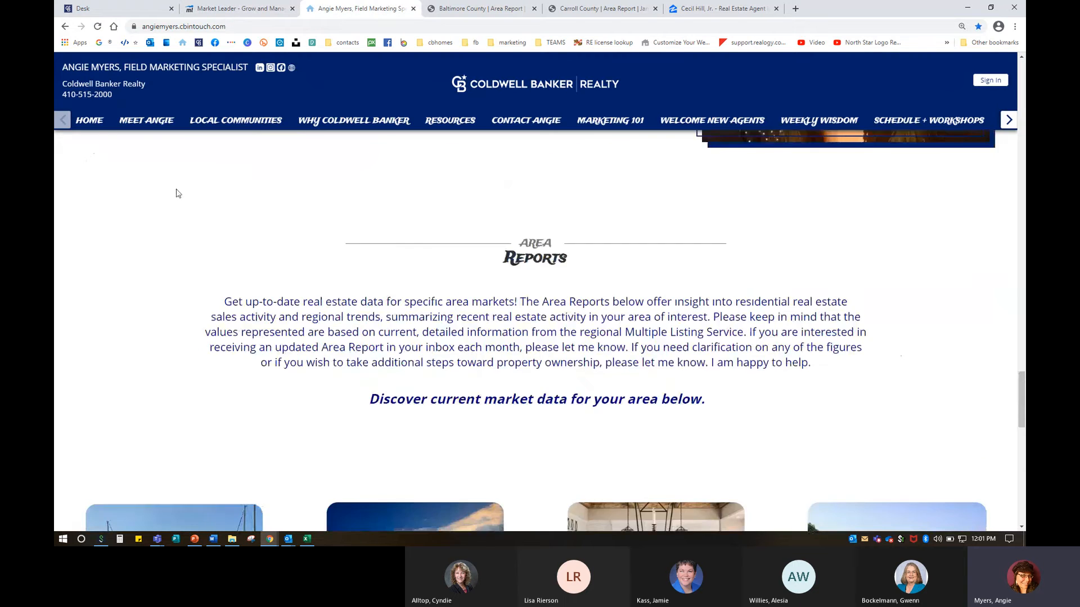
scroll(177, 193, "up", 15)
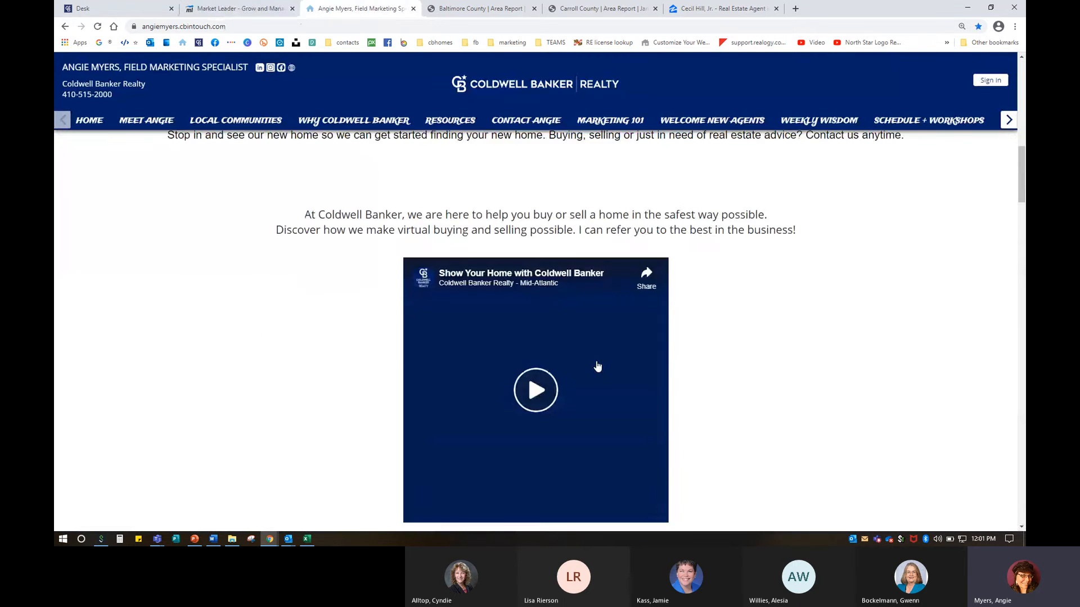
scroll(598, 367, "down", 10)
left_click(535, 442)
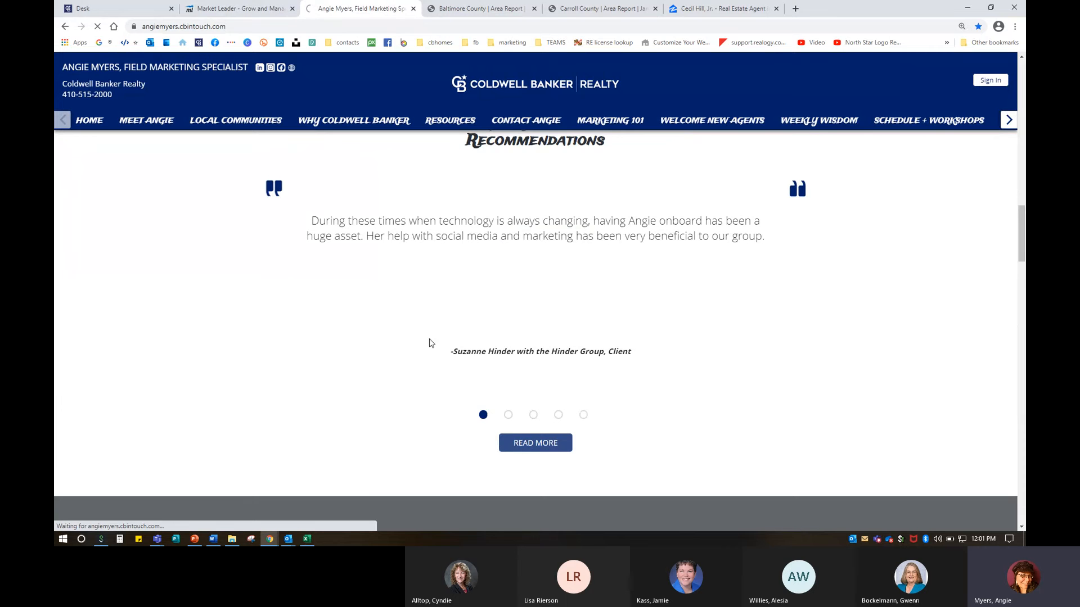
left_click(523, 444)
scroll(654, 465, "down", 10)
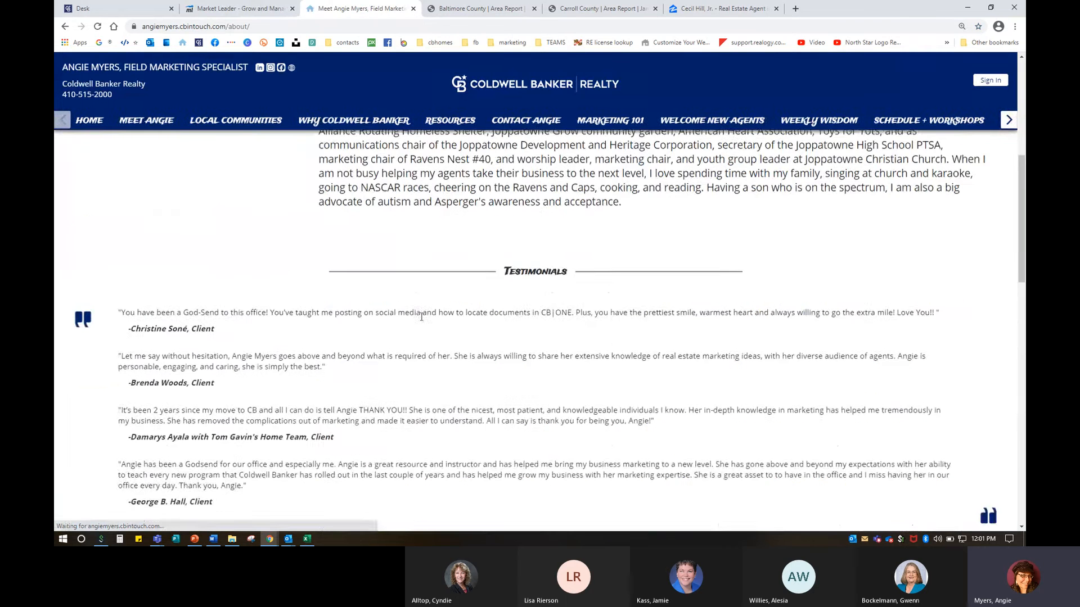
left_click(560, 454)
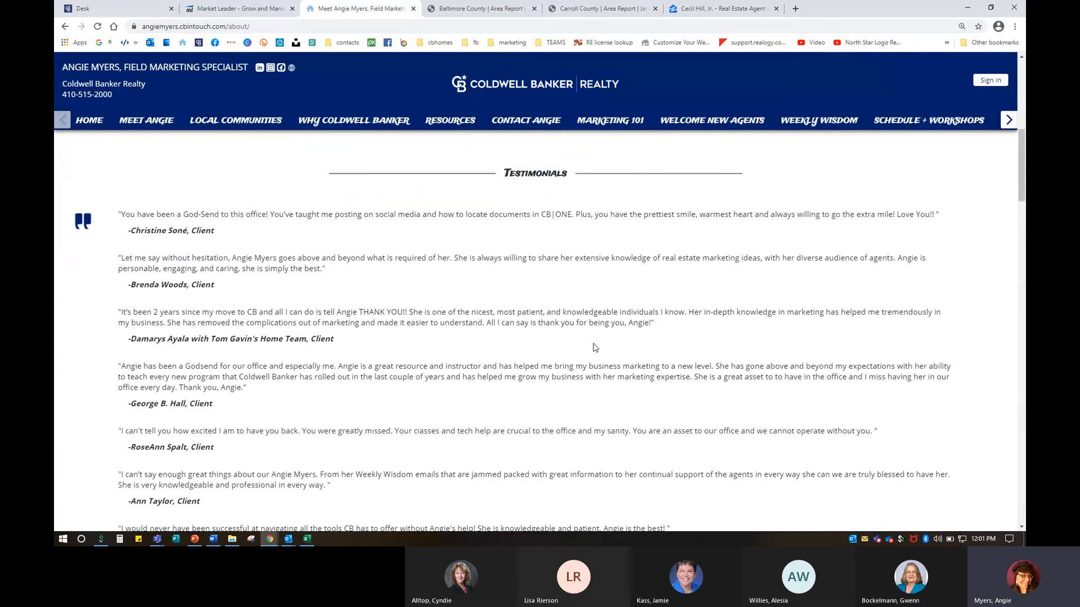
scroll(344, 343, "down", 2)
scroll(374, 349, "down", 5)
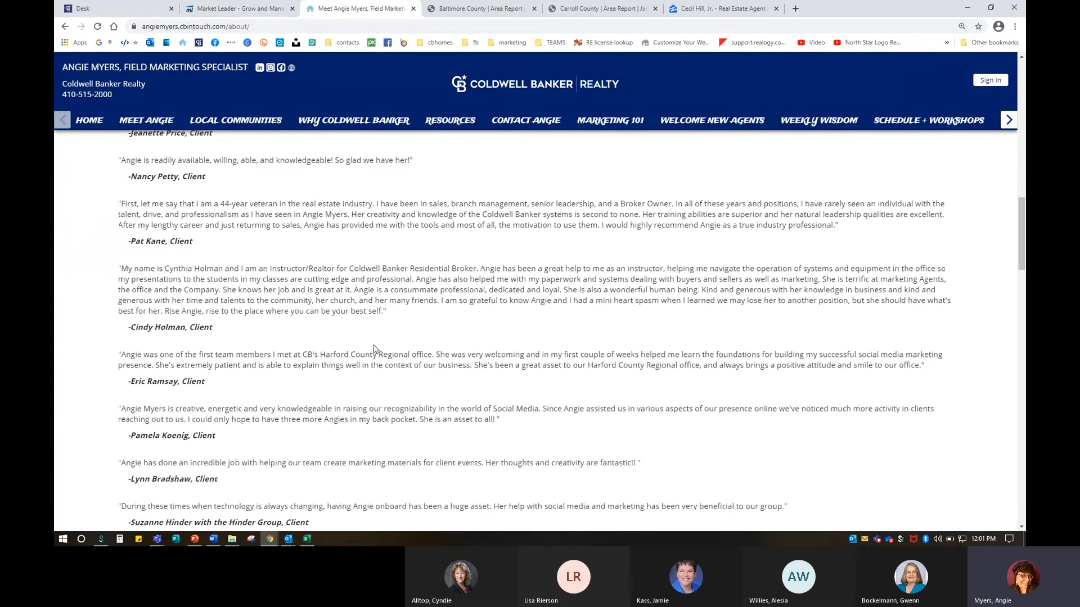
scroll(374, 349, "down", 4)
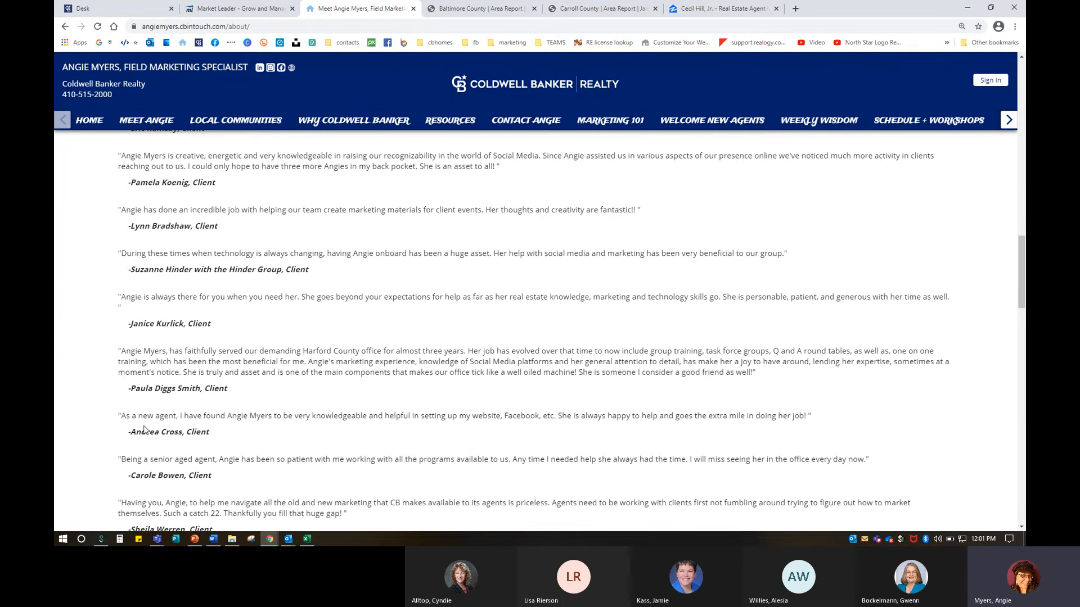
Return to the unsaved testimonial entry and look over its relationship choices again
left_click(235, 10)
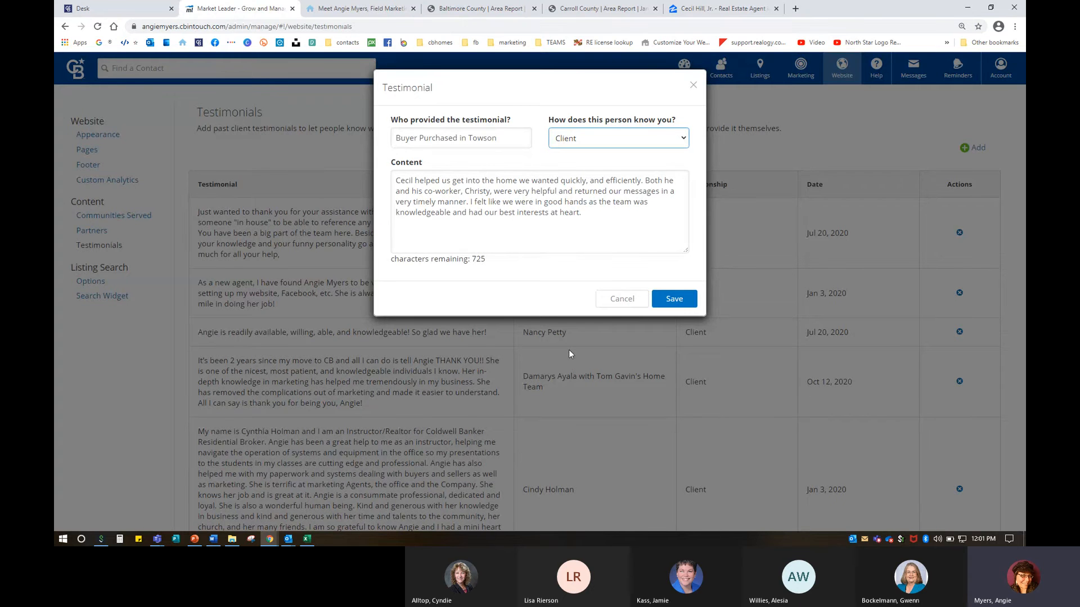
left_click(569, 135)
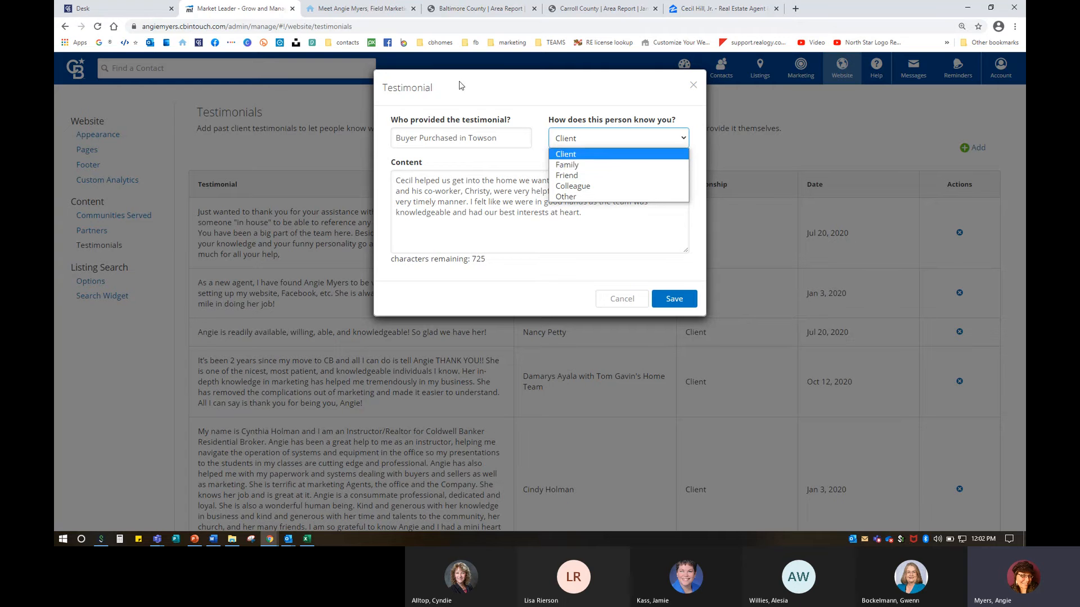
On the live website's About page, open the Recommend Me form and examine its name, relationship and recommendation fields
left_click(380, 13)
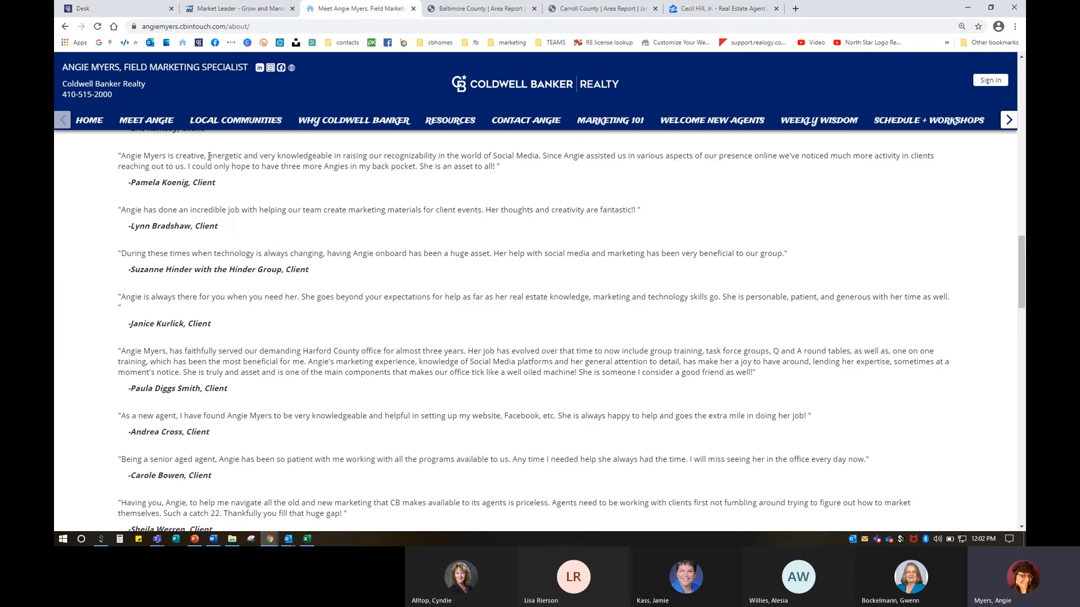
scroll(591, 355, "up", 7)
scroll(591, 355, "up", 13)
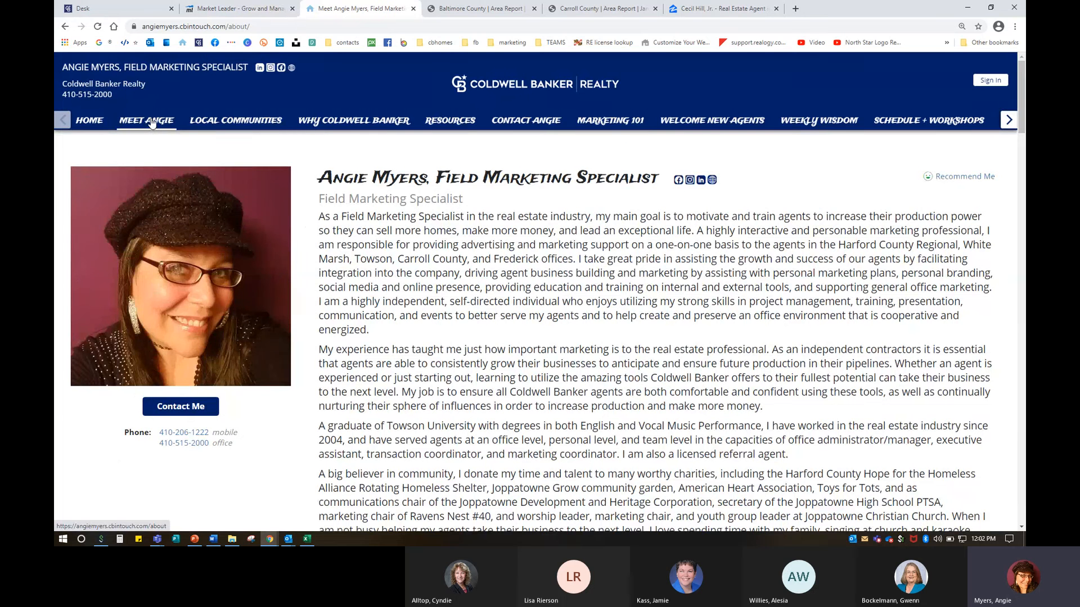
left_click(949, 178)
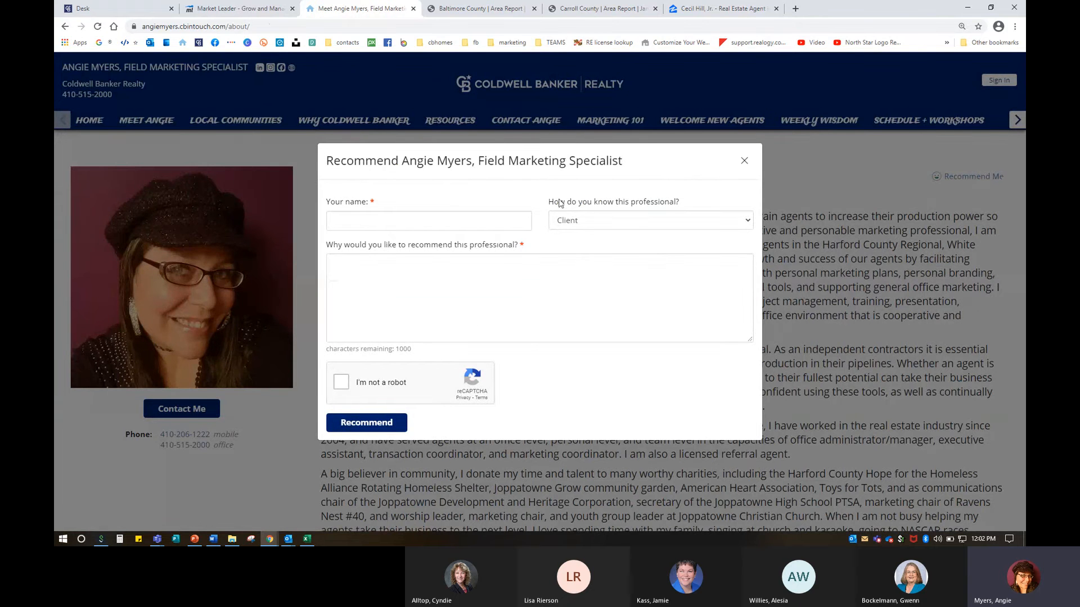
left_click(484, 219)
left_click(636, 221)
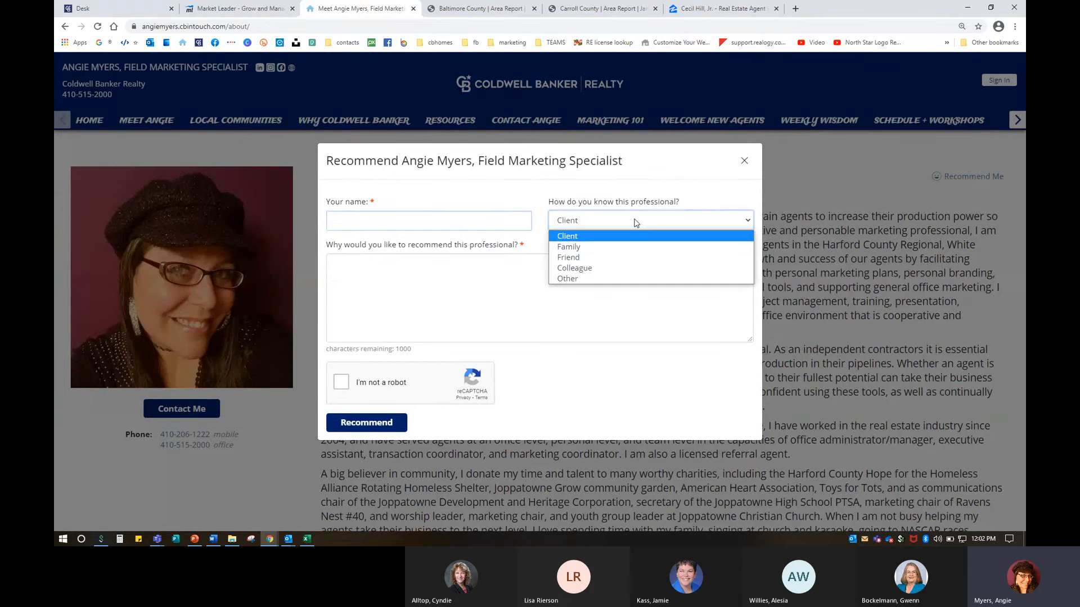
left_click(421, 288)
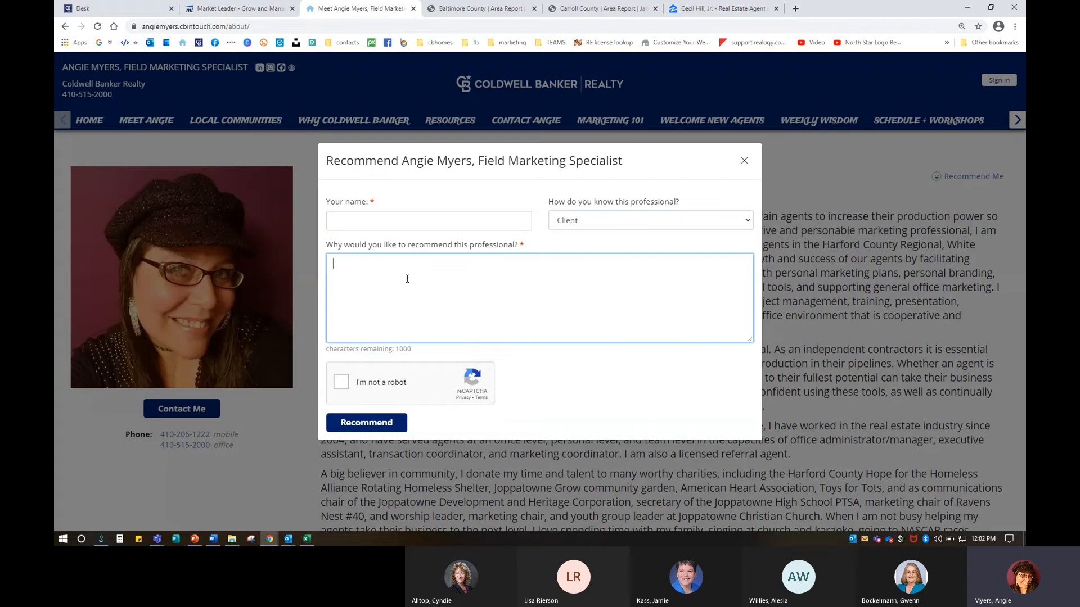
Try the robot verification on the Recommend Me form, dismiss it, and close the form without submitting a recommendation
left_click(342, 383)
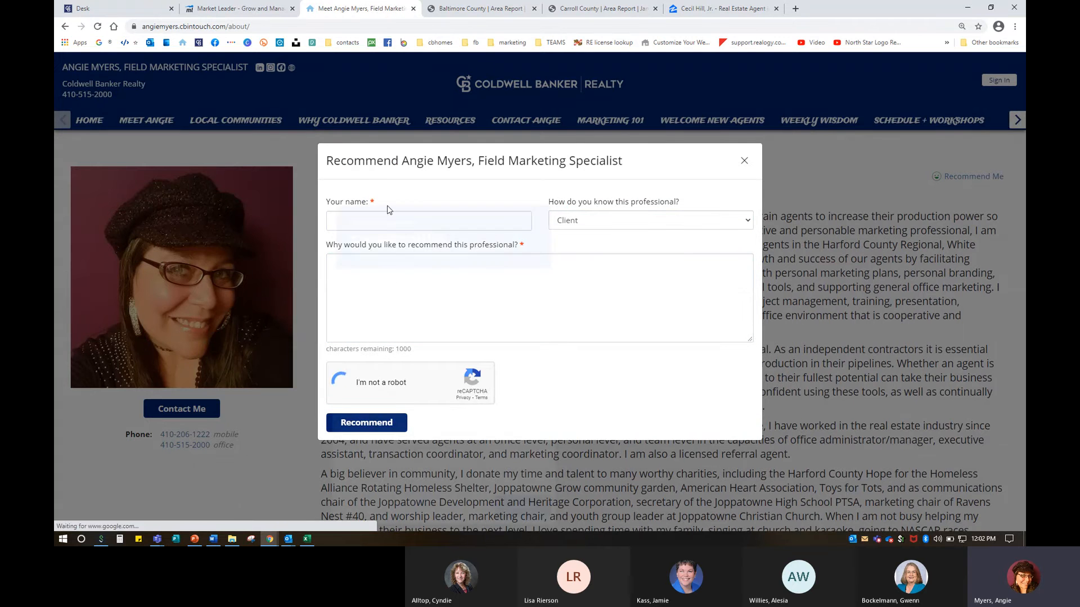
left_click(616, 394)
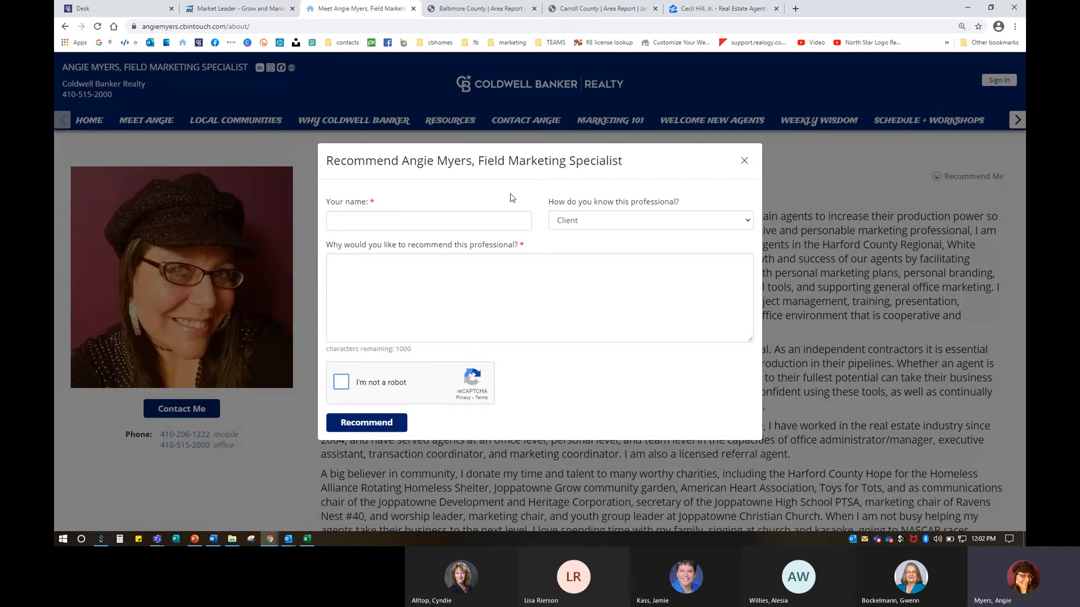
left_click(745, 163)
Close the Zillow profile and review the About page's biography, testimonials and Coldwell Banker Realty section
scroll(713, 353, "down", 8)
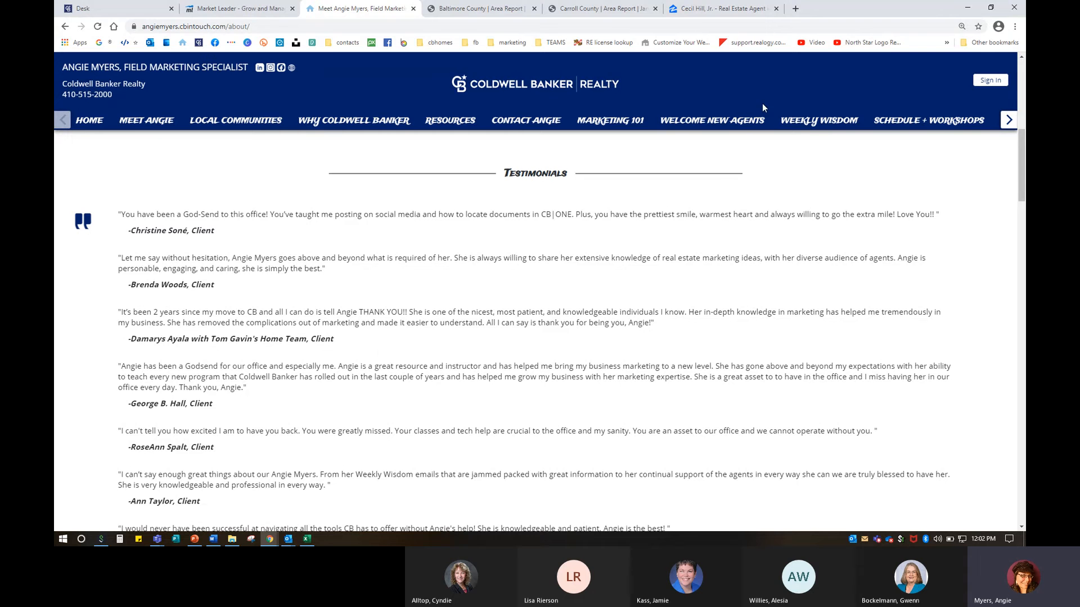
left_click(776, 9)
left_click(161, 27)
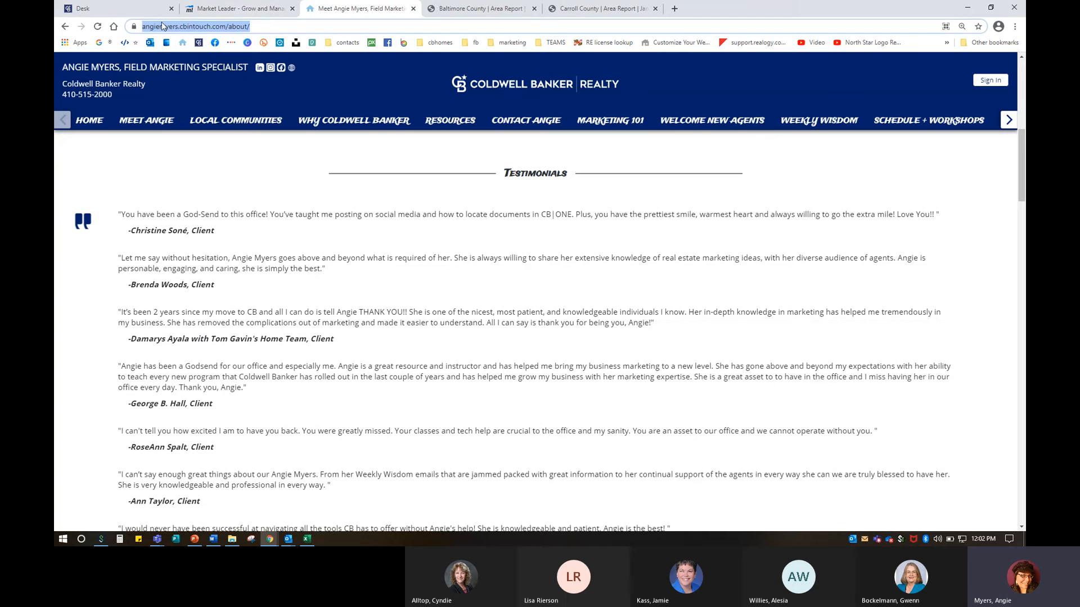
scroll(393, 355, "up", 1)
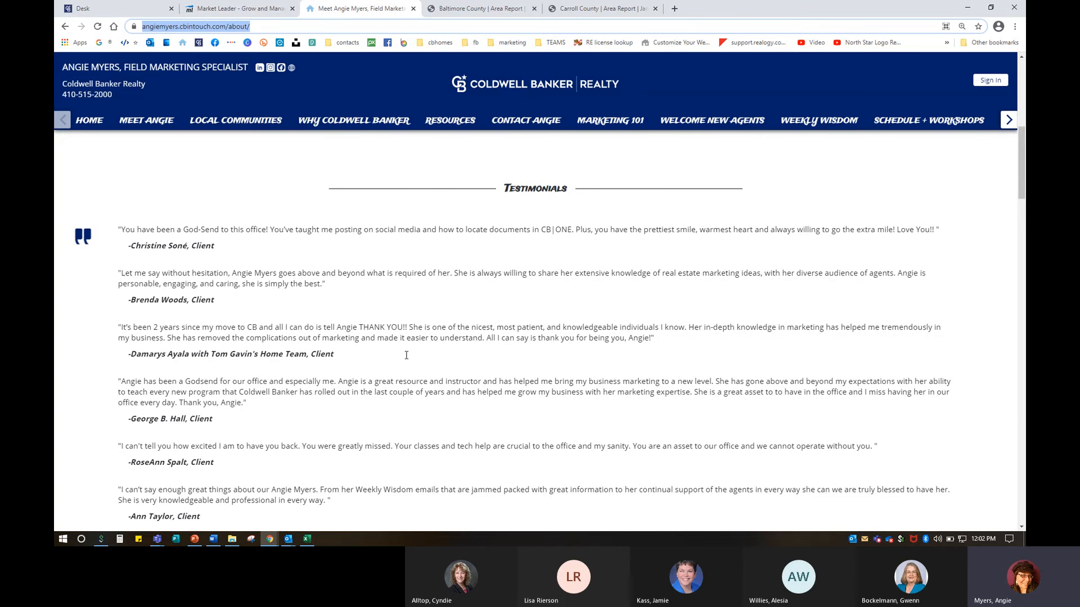
scroll(406, 356, "up", 5)
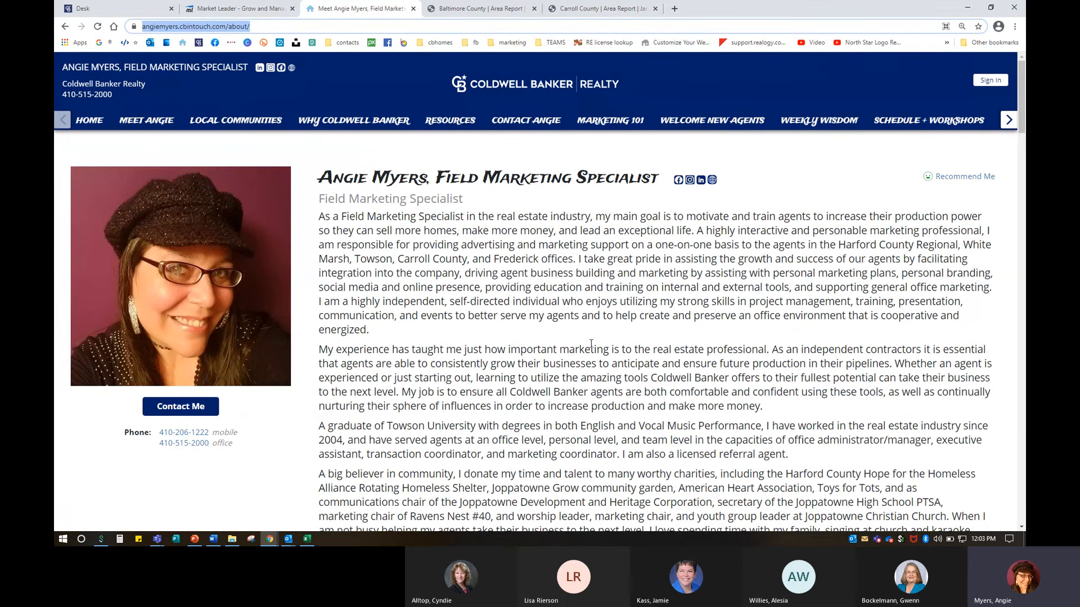
scroll(591, 344, "down", 3)
scroll(591, 343, "down", 2)
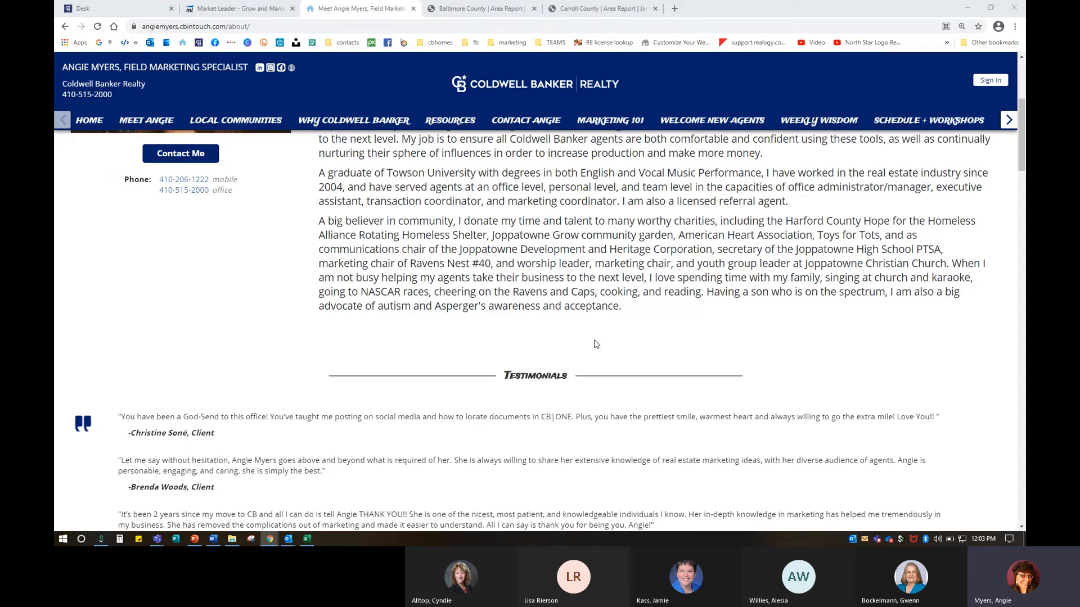
scroll(596, 344, "down", 15)
scroll(596, 343, "down", 12)
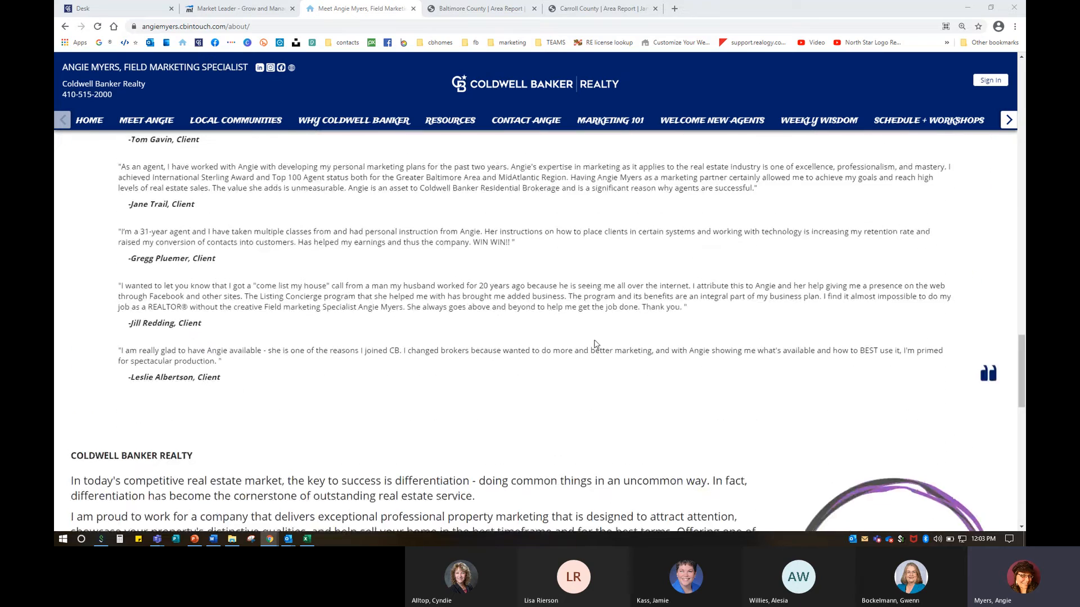
scroll(596, 344, "down", 5)
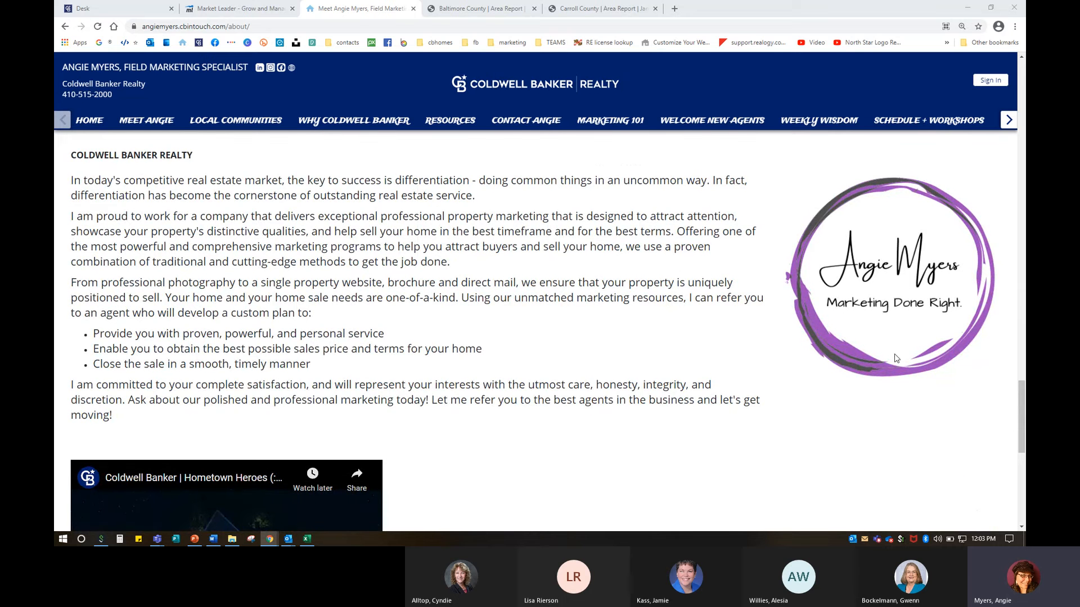
Discard the unsaved testimonial entry in the site manager and open the Communities Served list
left_click(283, 13)
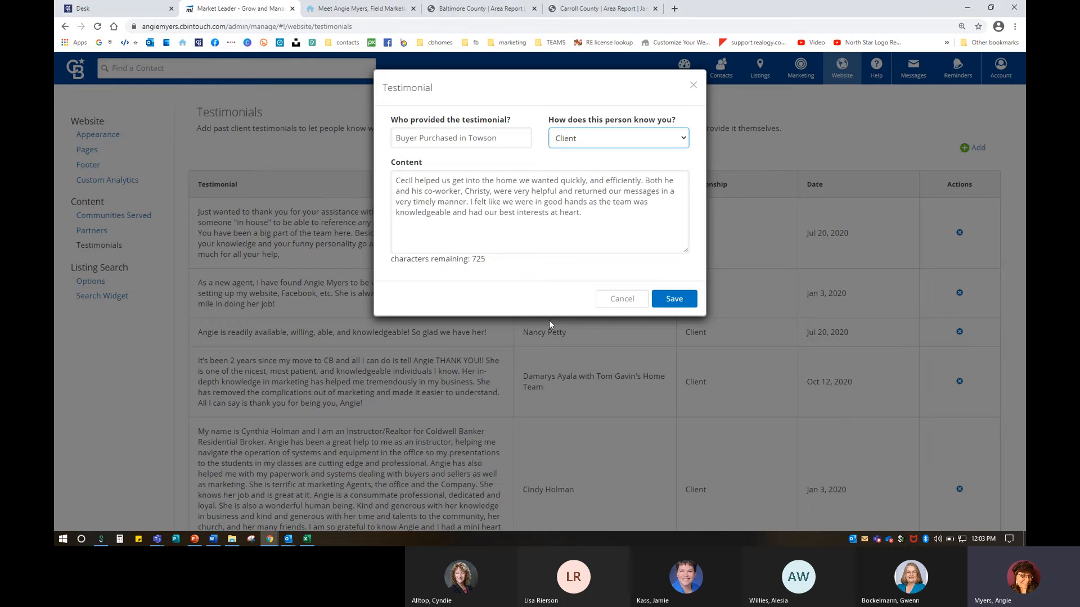
left_click(621, 298)
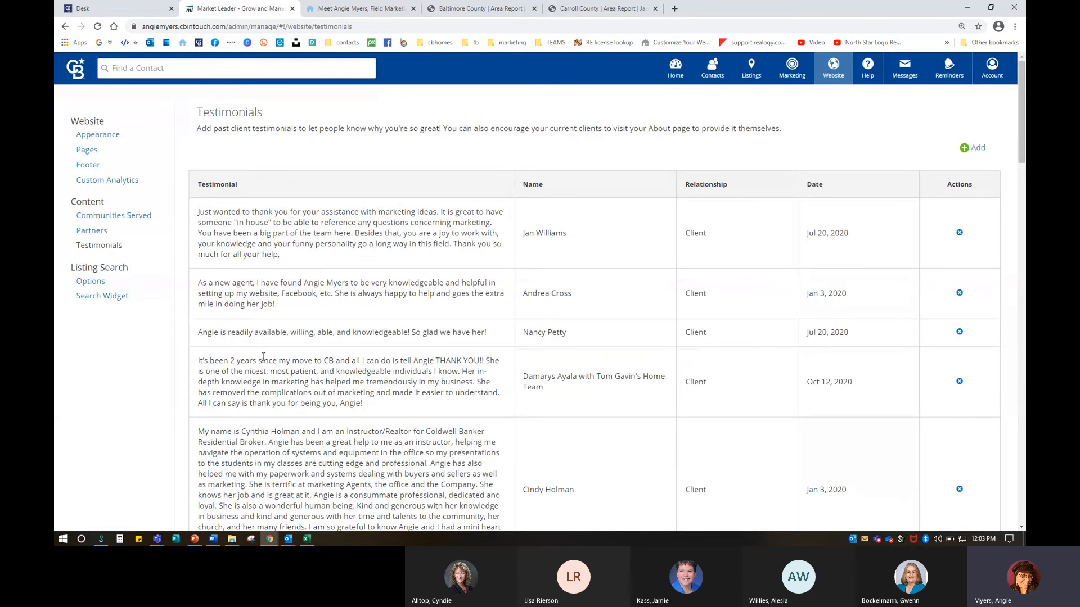
left_click(118, 221)
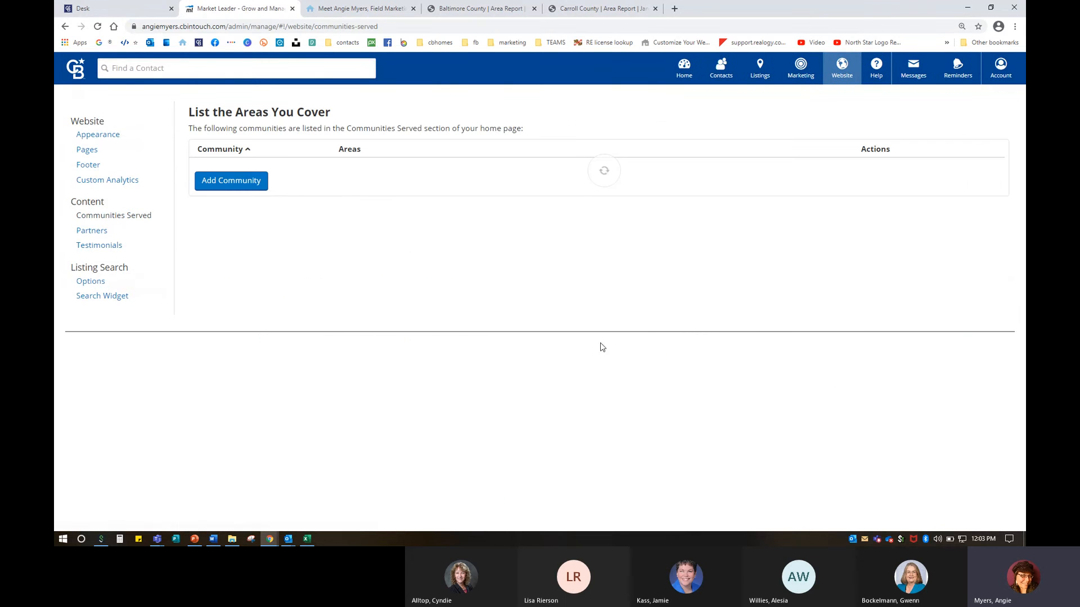
Start a new community from the end of the Communities Served list and name it Towson 21204
scroll(357, 419, "down", 17)
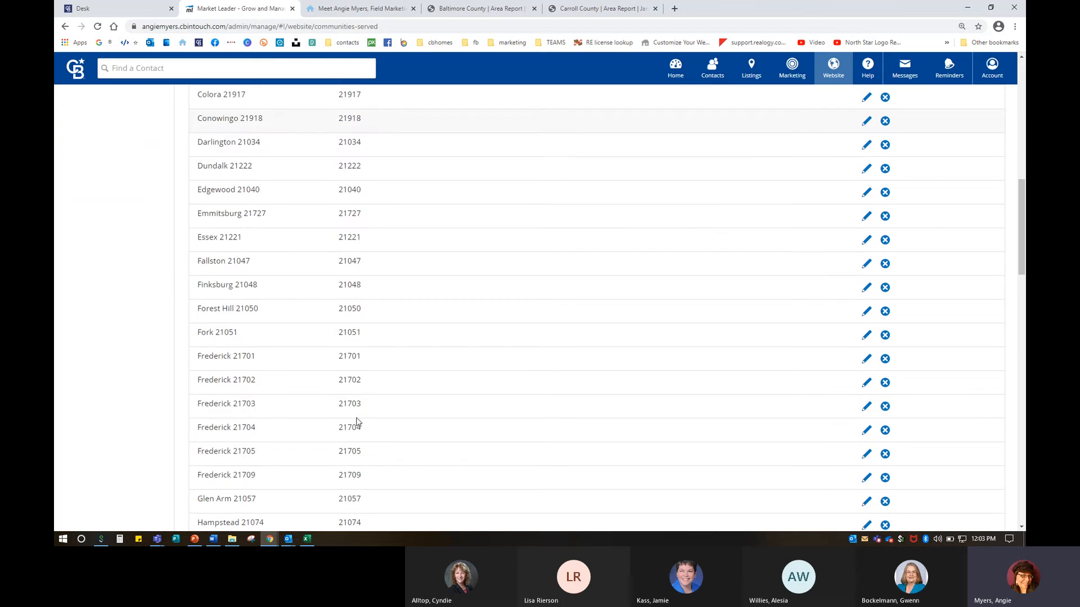
scroll(356, 419, "down", 13)
scroll(357, 420, "down", 3)
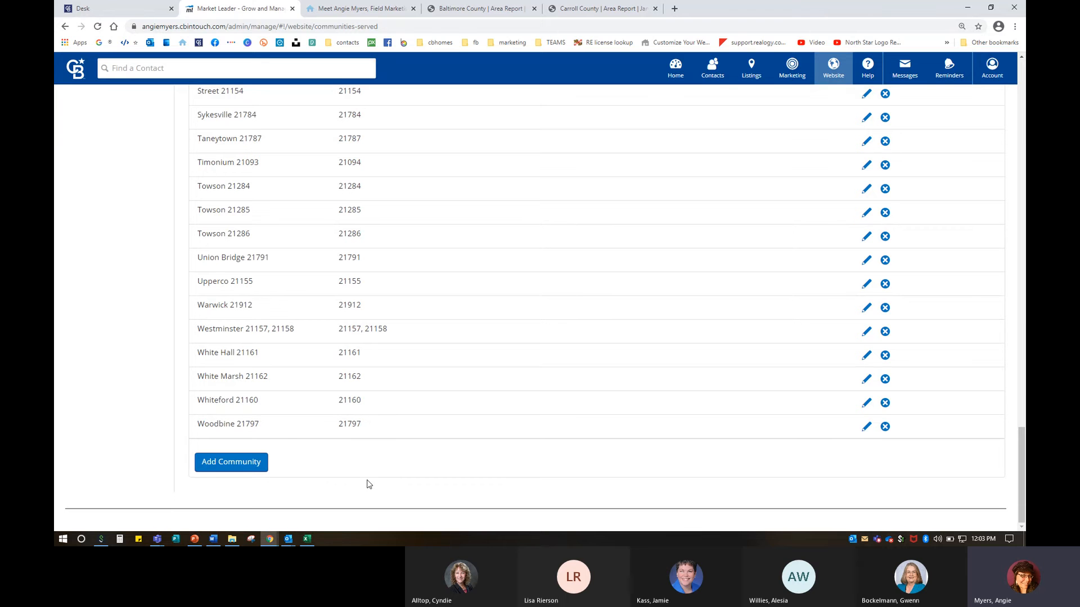
left_click(234, 467)
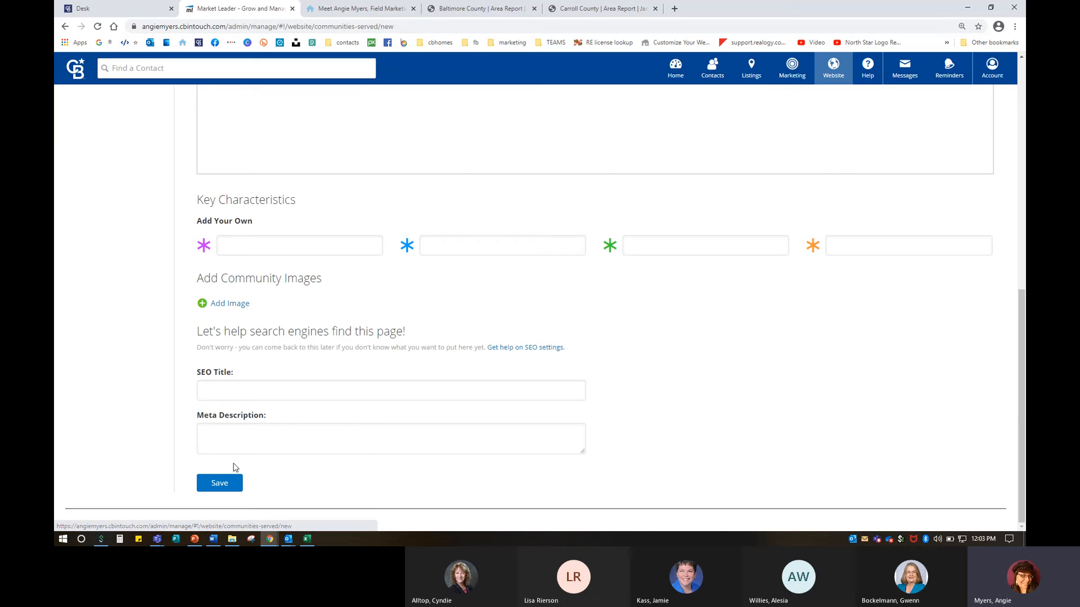
scroll(247, 427, "up", 15)
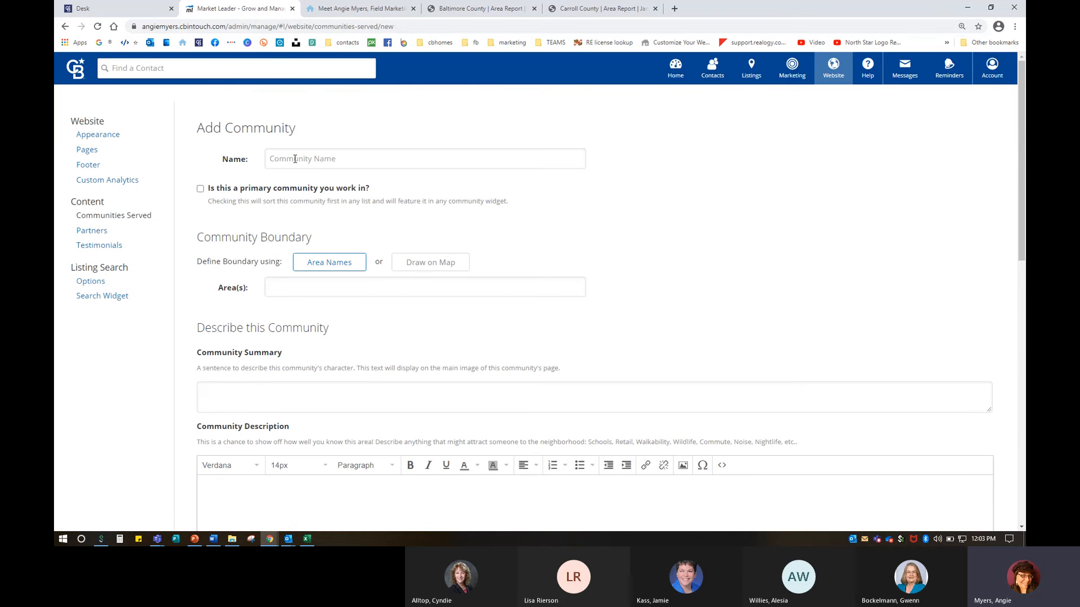
left_click(295, 159)
type("Towson 21284")
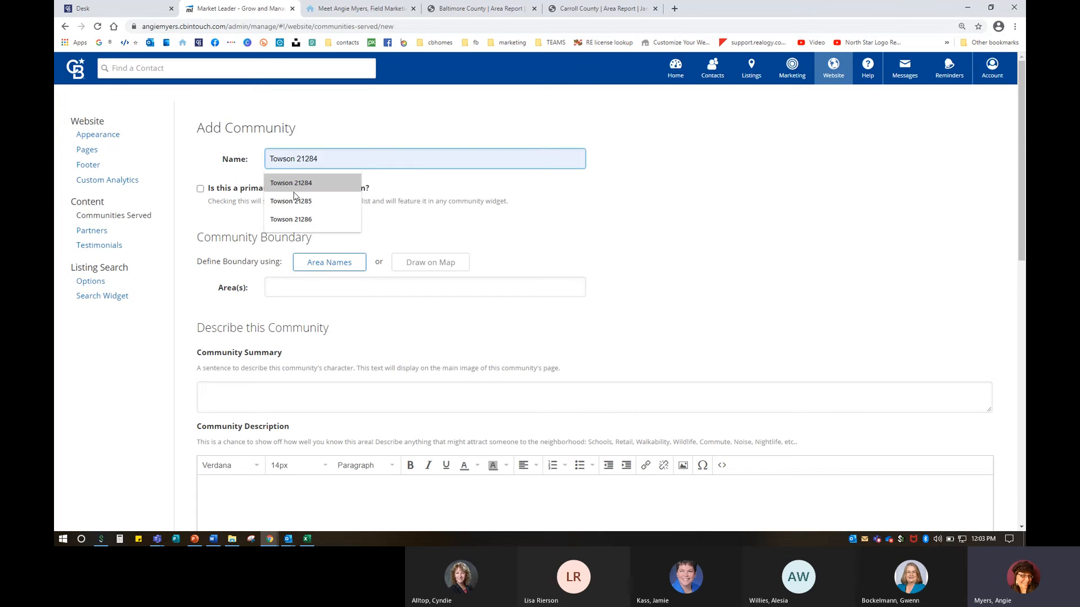
left_click(290, 219)
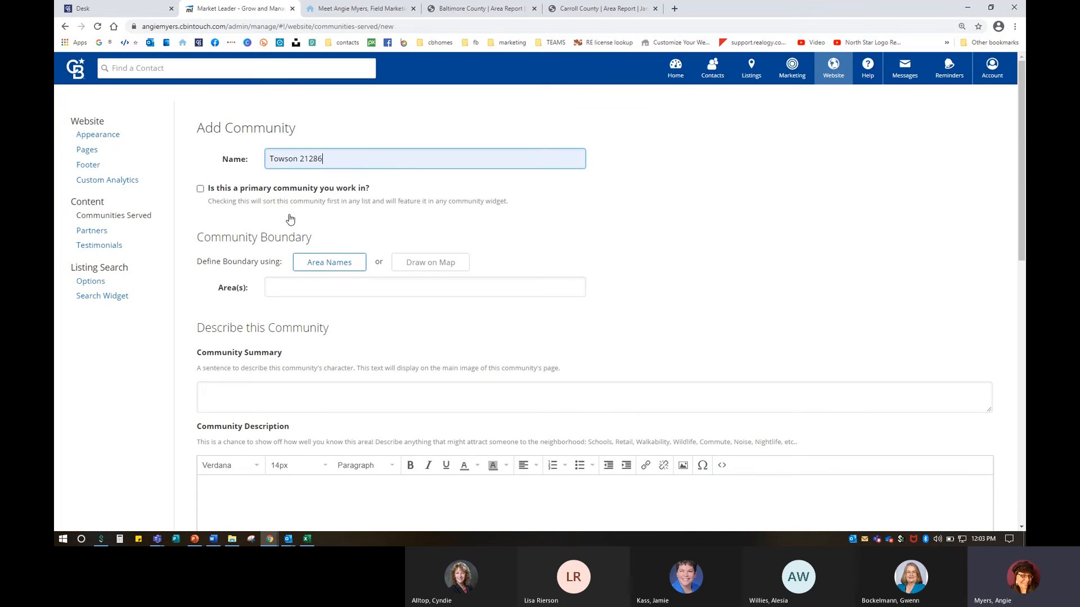
left_click_drag(314, 159, 359, 159)
type("04")
Define the community's boundary by area name, using 21204 (Towson, MD)
left_click(293, 289)
type("21204")
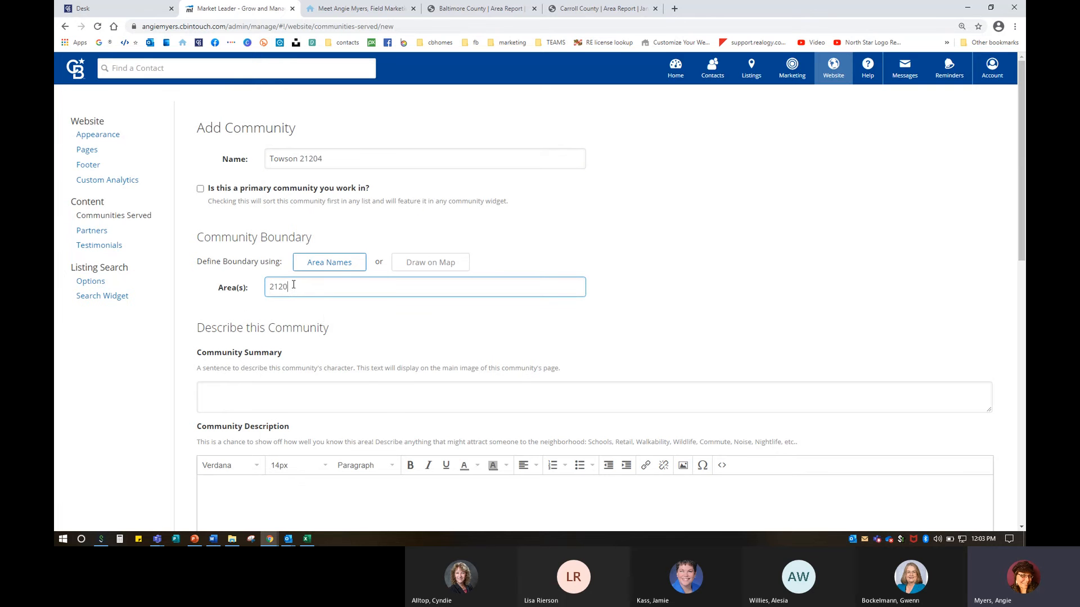
left_click(294, 307)
Look over the new community's summary, description and key characteristics options
scroll(328, 336, "down", 3)
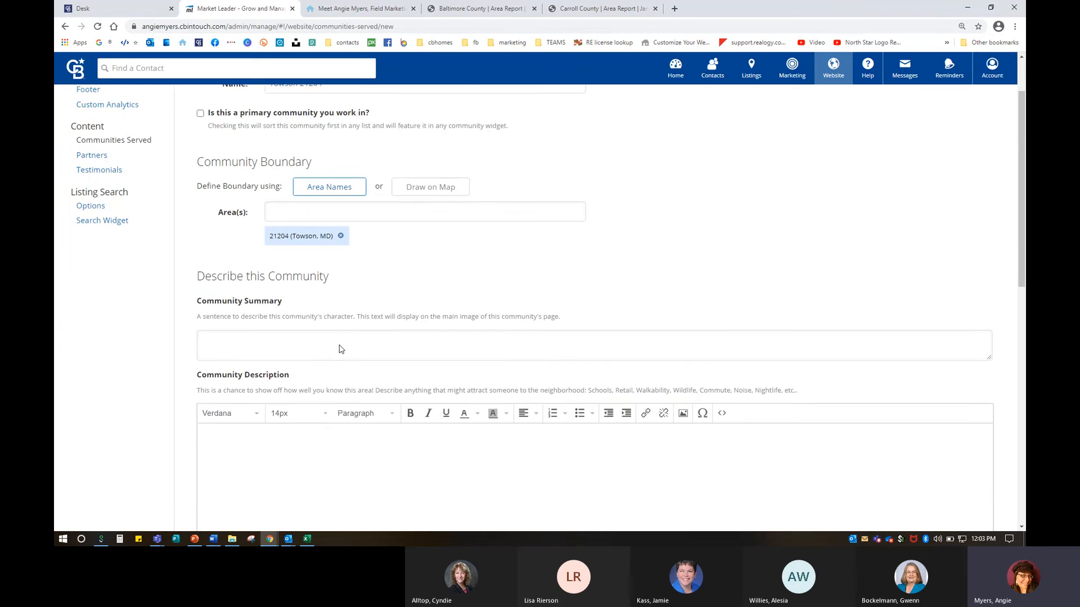
scroll(271, 397, "down", 2)
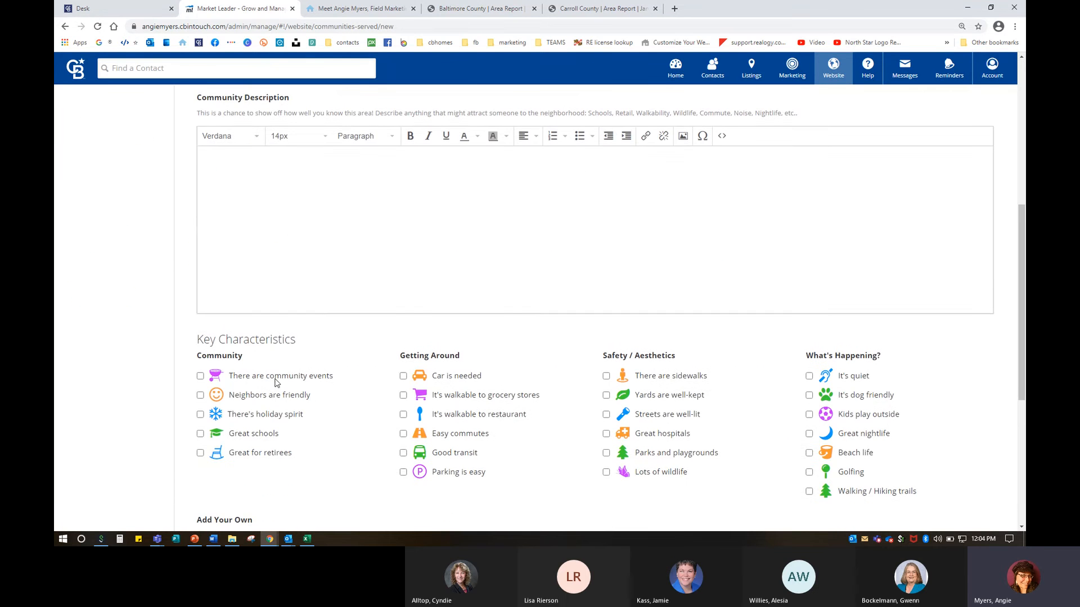
scroll(271, 220, "up", 1)
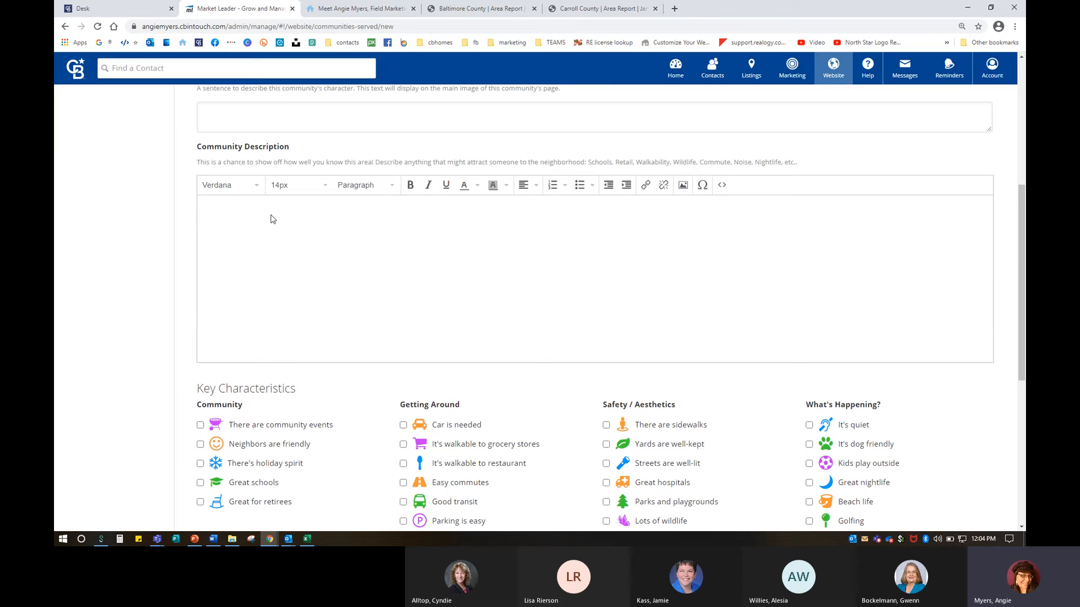
On the live website, open the Local Communities page and look through its resource links and Communities Served list
left_click(250, 120)
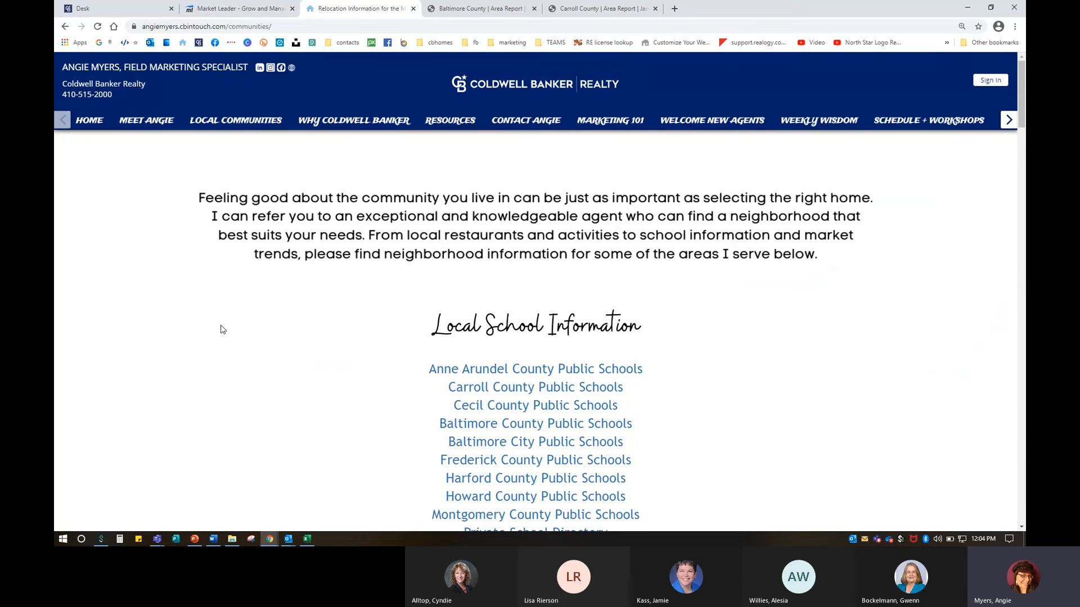
scroll(221, 329, "down", 20)
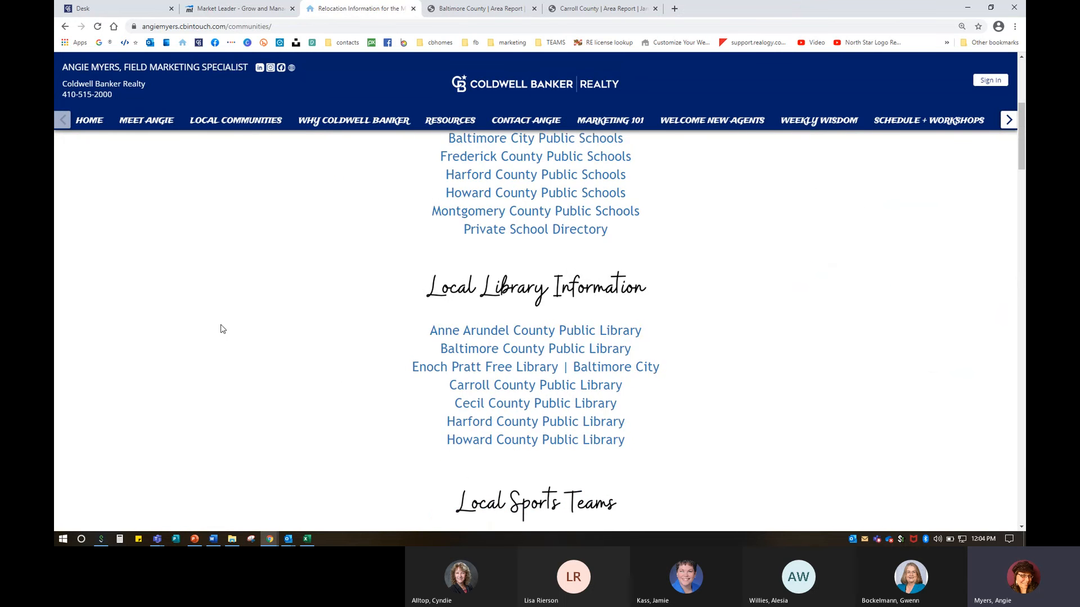
scroll(221, 329, "down", 7)
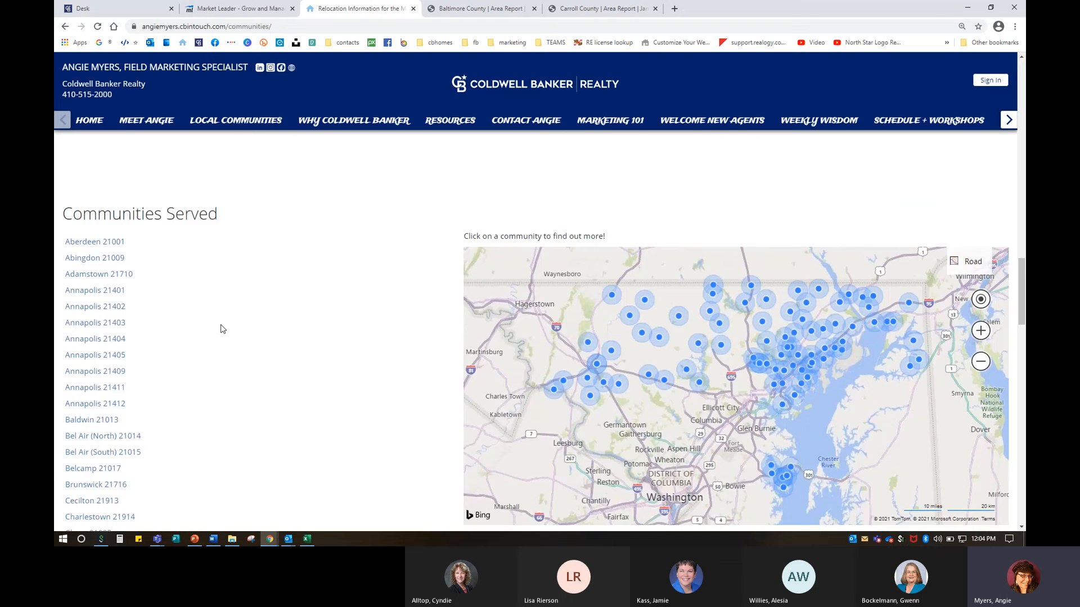
scroll(221, 329, "down", 3)
scroll(238, 345, "up", 4)
scroll(227, 380, "down", 9)
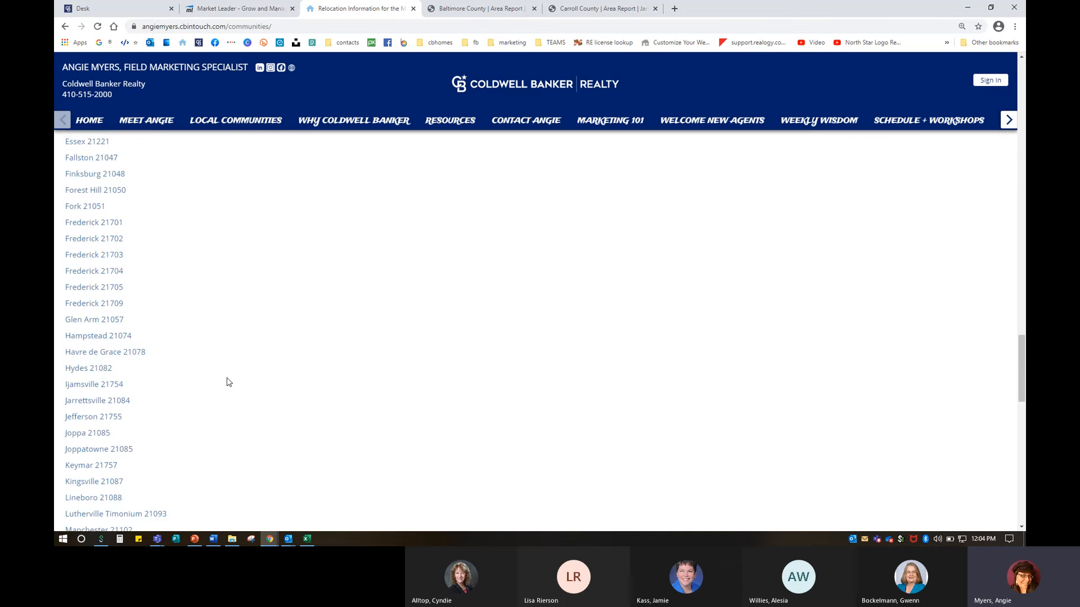
Open the Joppatowne 21085 community page and read its description, local organizations and school links
left_click(94, 450)
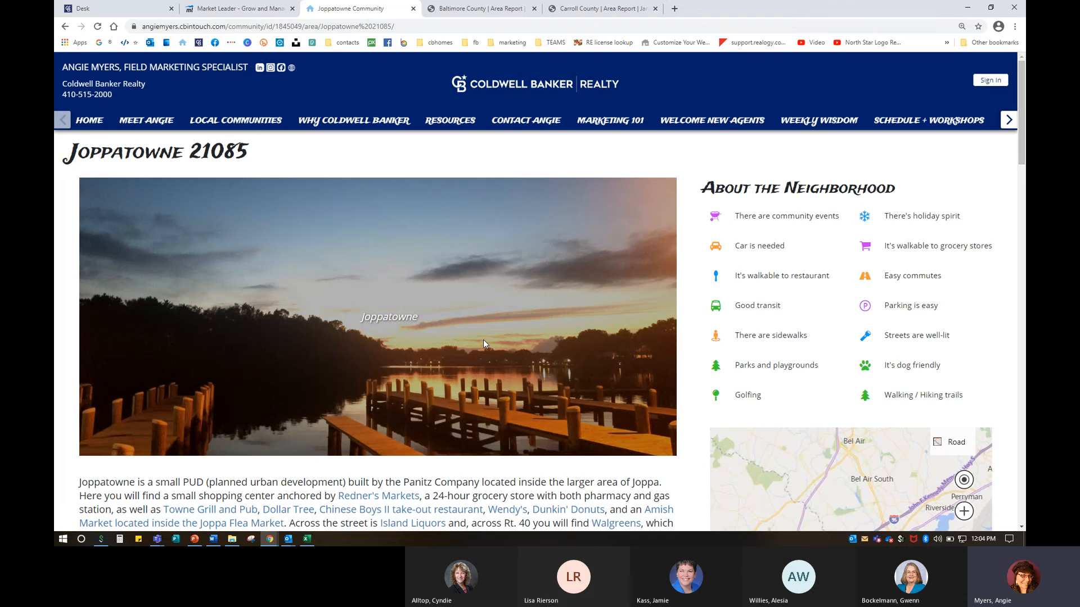
scroll(483, 340, "down", 5)
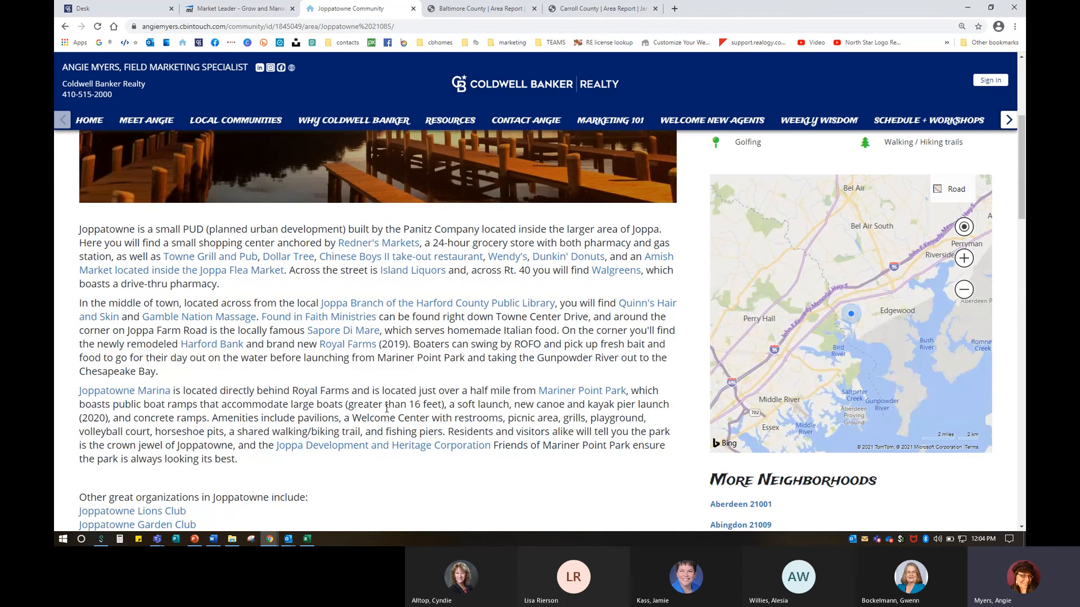
scroll(386, 408, "down", 2)
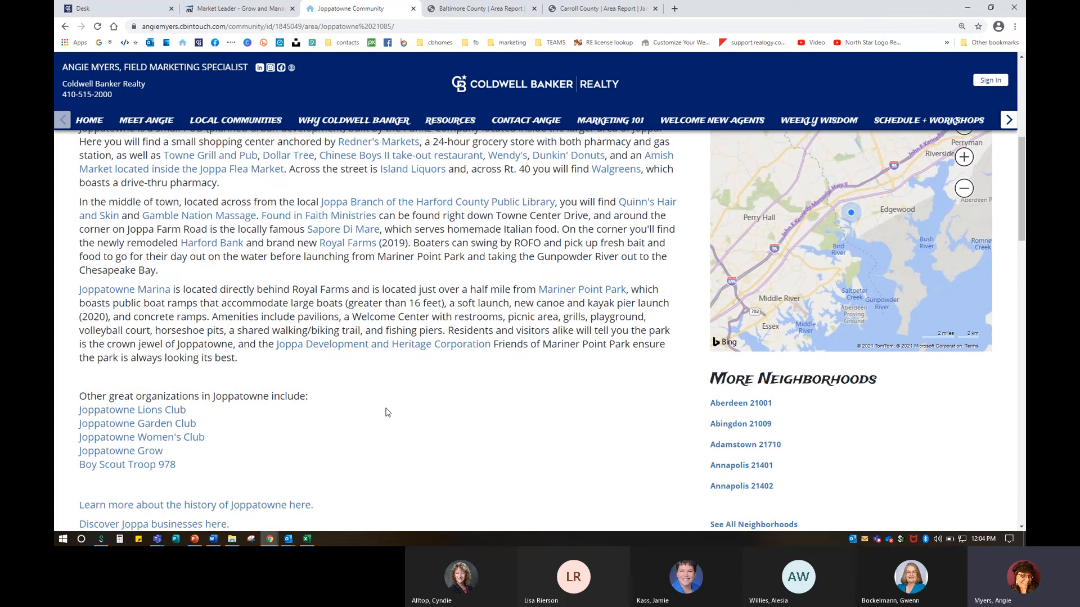
scroll(386, 413, "up", 1)
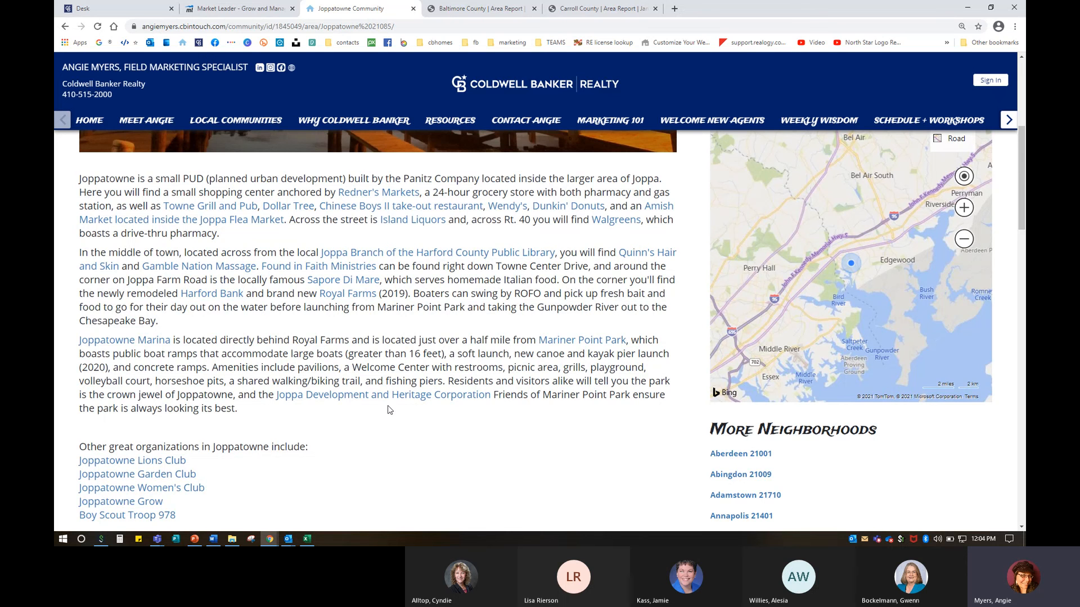
scroll(389, 410, "down", 2)
scroll(390, 410, "down", 4)
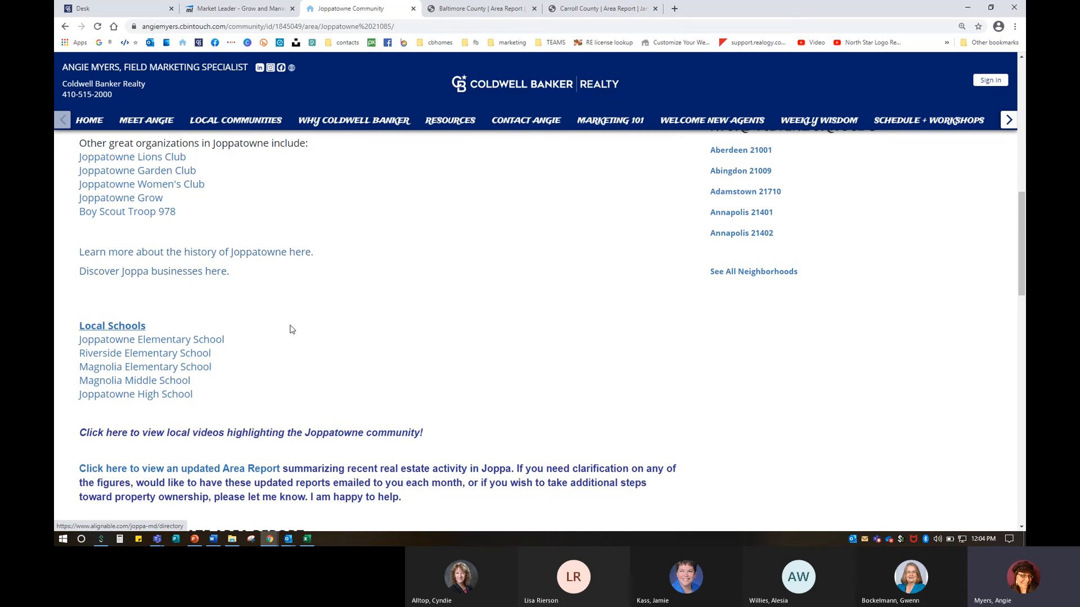
scroll(326, 344, "down", 3)
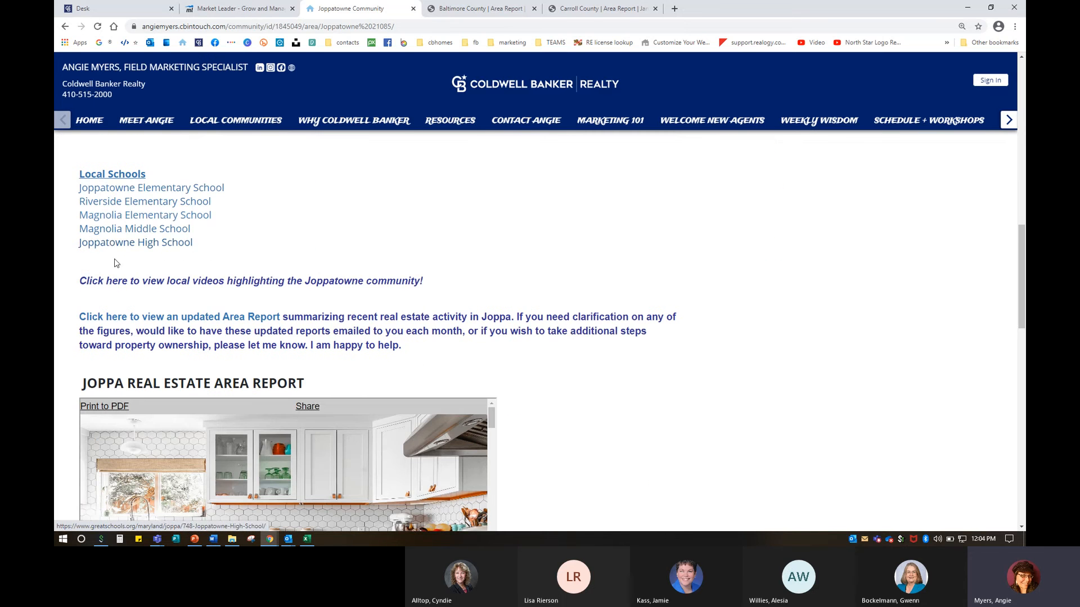
Check the Joppatowne Elementary School link, close the school profile, and view the community video and area report links
left_click(183, 189)
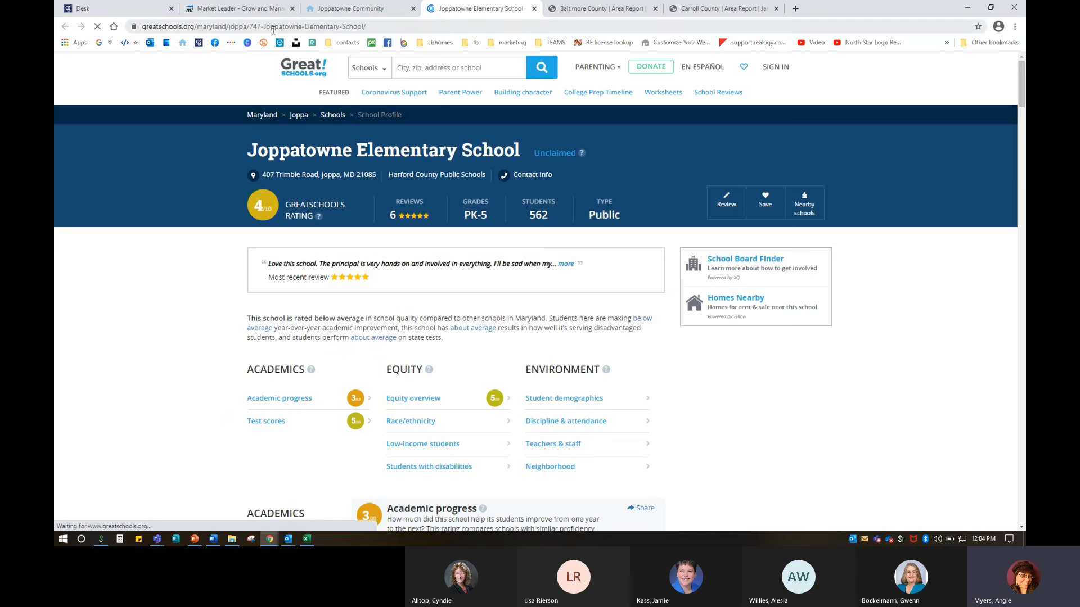
left_click(534, 9)
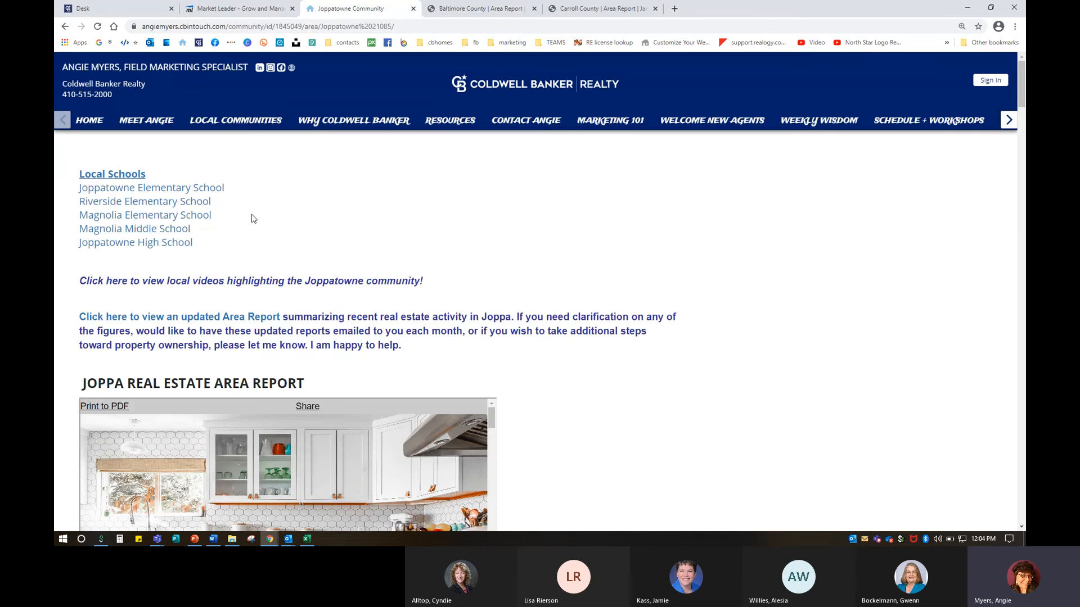
scroll(270, 214, "down", 2)
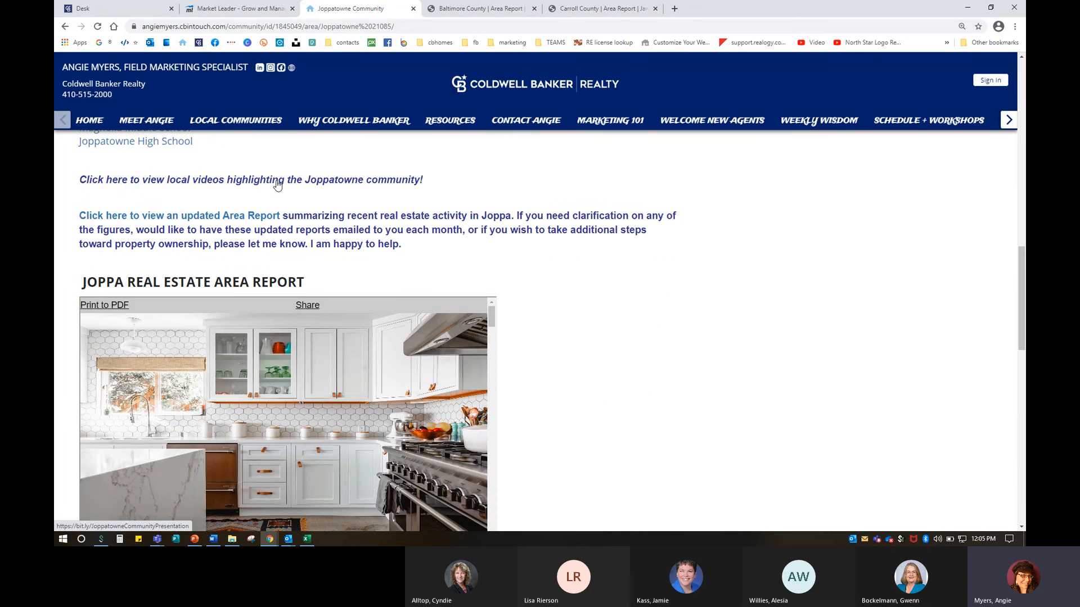
Open the updated Area Report linked on the Joppatowne 21085 page, view it, and close it
scroll(730, 368, "down", 2)
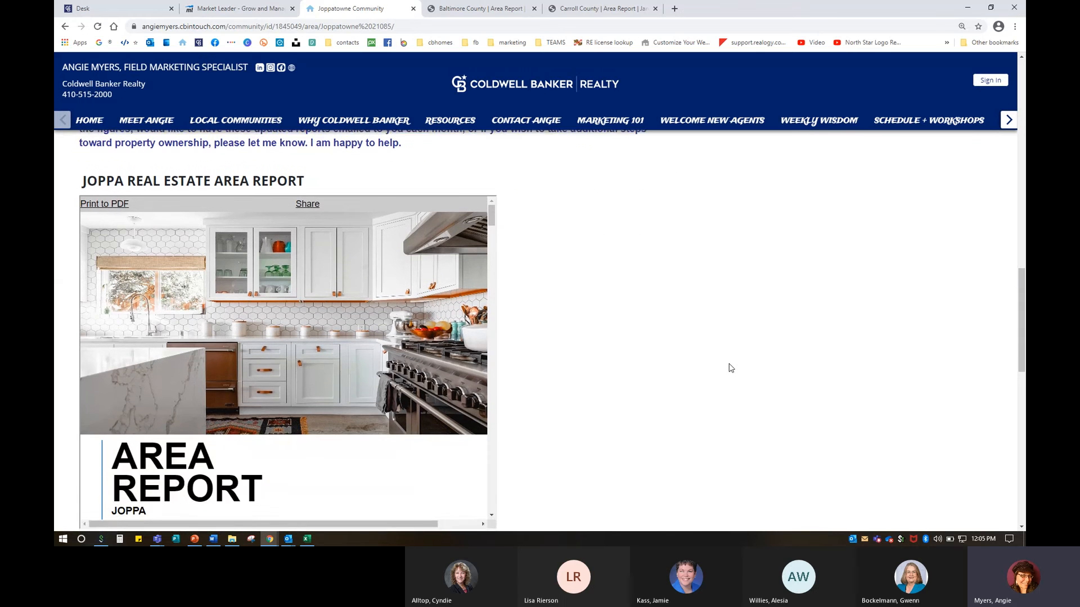
scroll(729, 366, "up", 1)
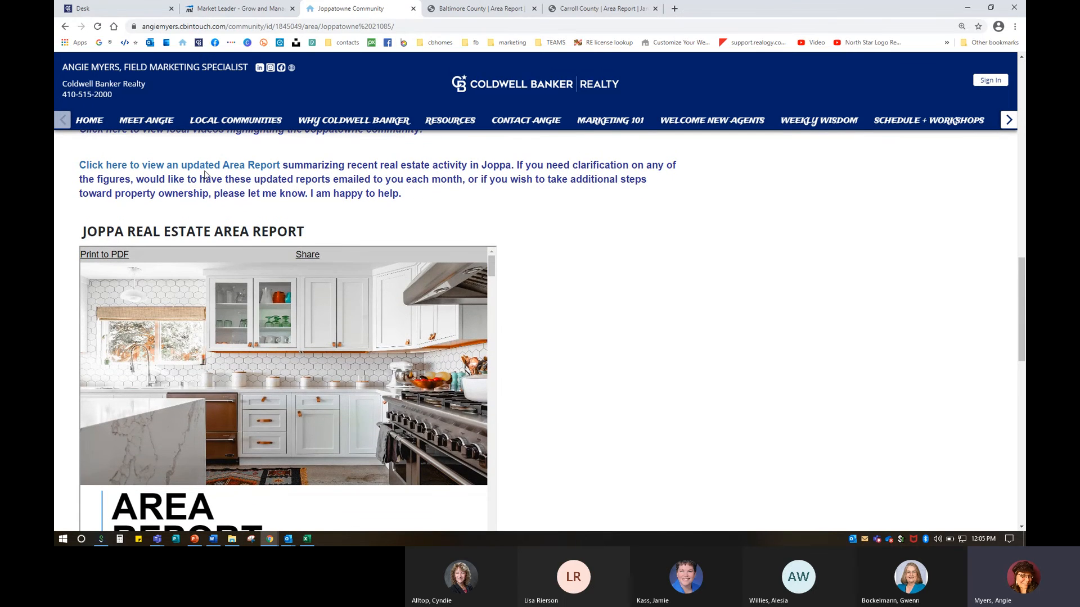
left_click(235, 169)
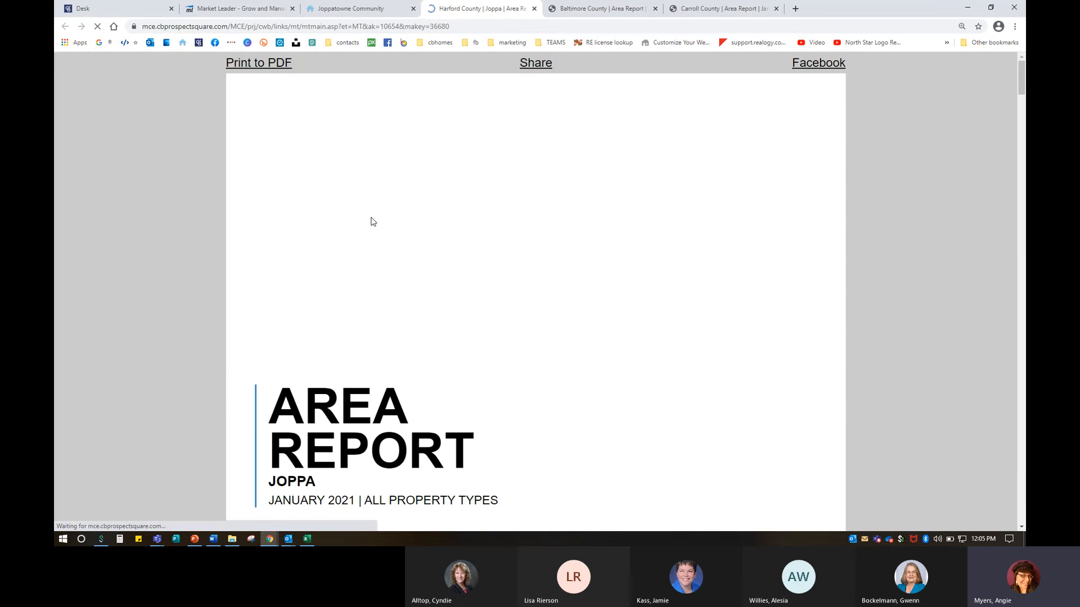
left_click(534, 8)
Read through the embedded Joppa Real Estate Area Report and view the community photos below it
scroll(412, 364, "down", 6)
scroll(402, 399, "down", 15)
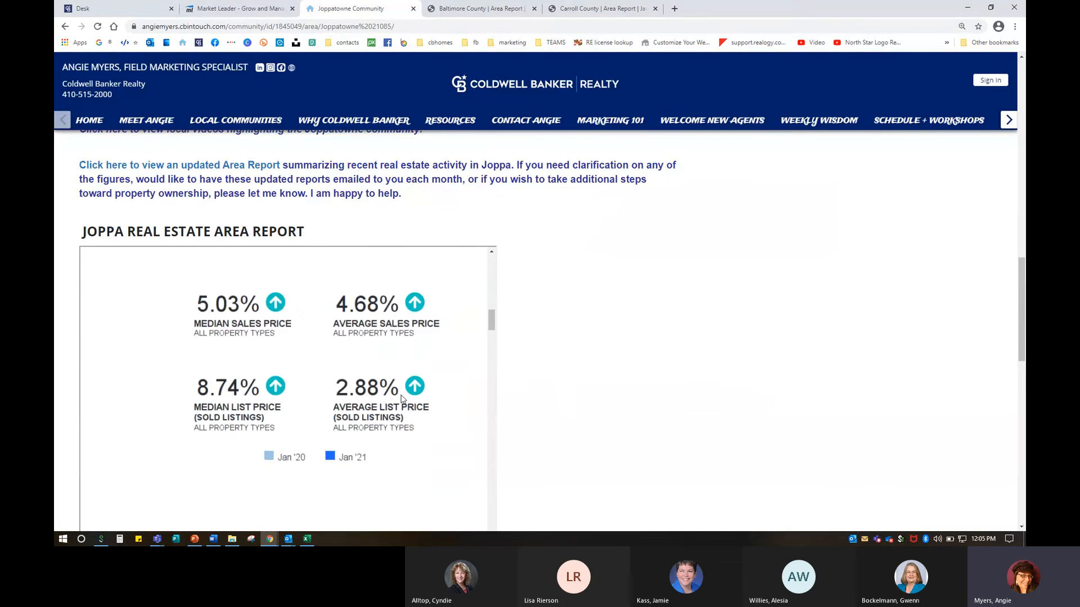
scroll(403, 400, "down", 10)
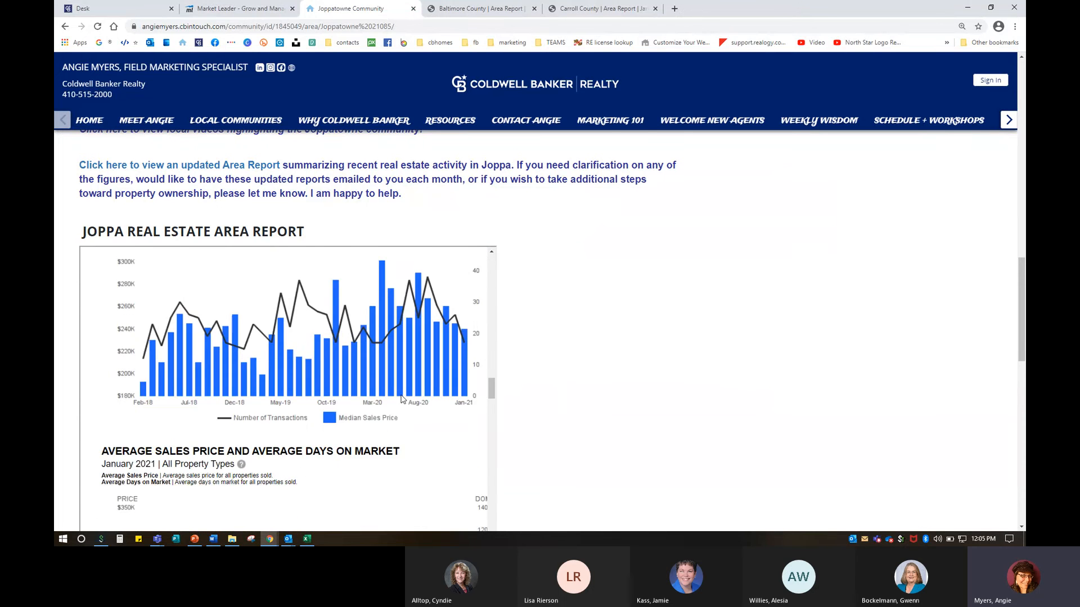
scroll(573, 386, "down", 6)
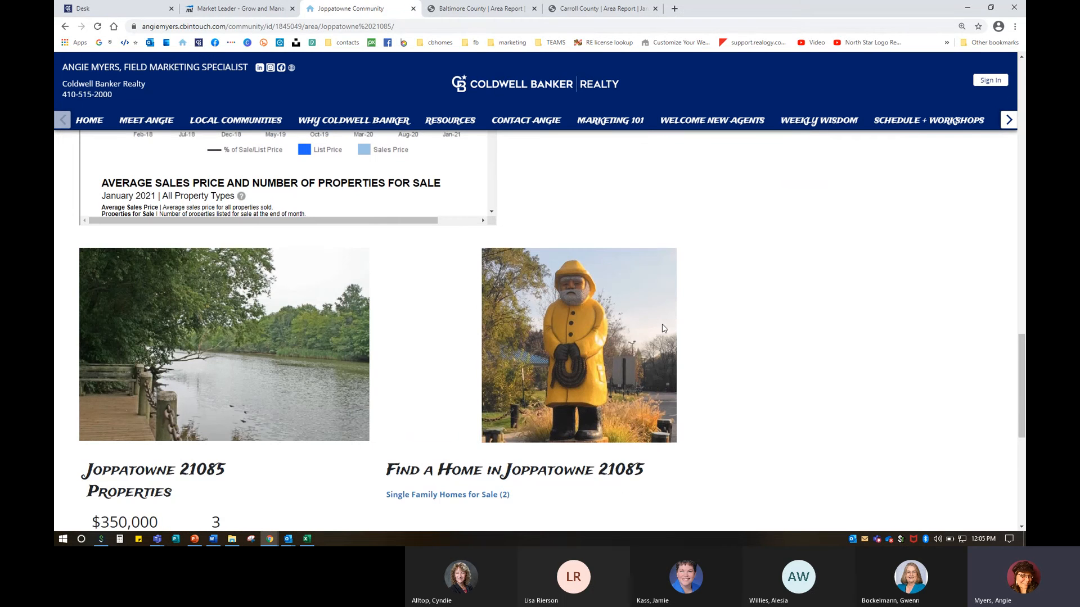
Back in the new community form, check the upload options for community images and cancel without adding one
left_click(239, 9)
scroll(401, 298, "down", 1)
scroll(403, 312, "down", 4)
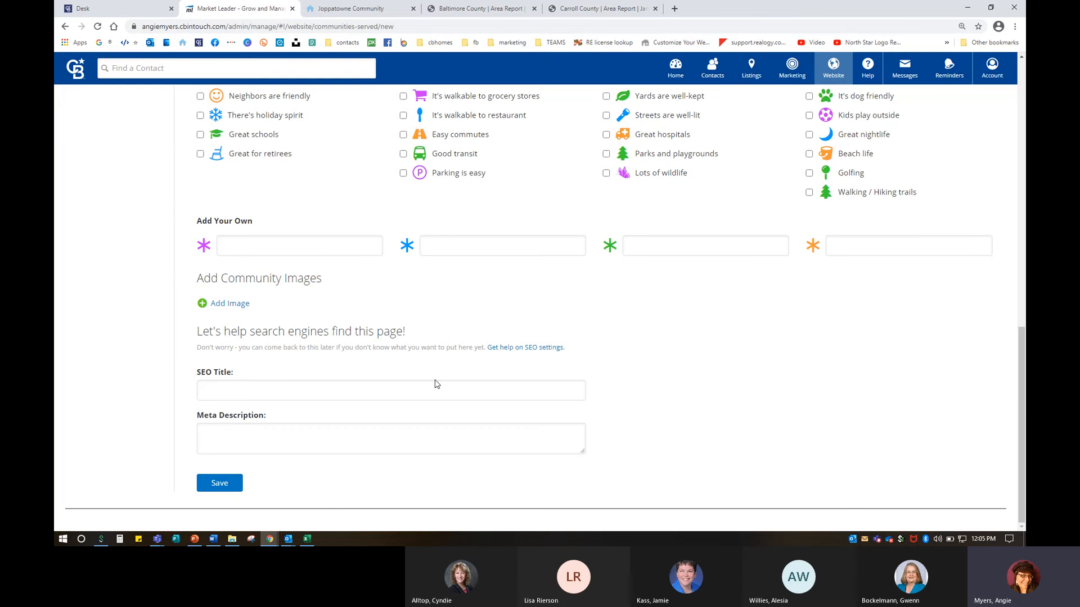
left_click(229, 304)
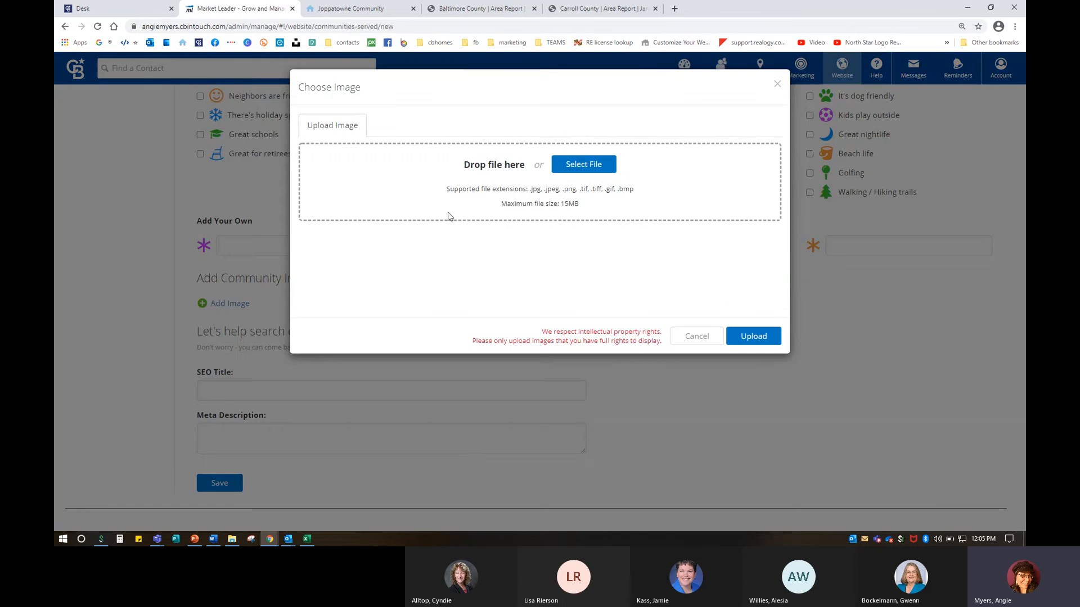
left_click(698, 338)
scroll(311, 336, "up", 3)
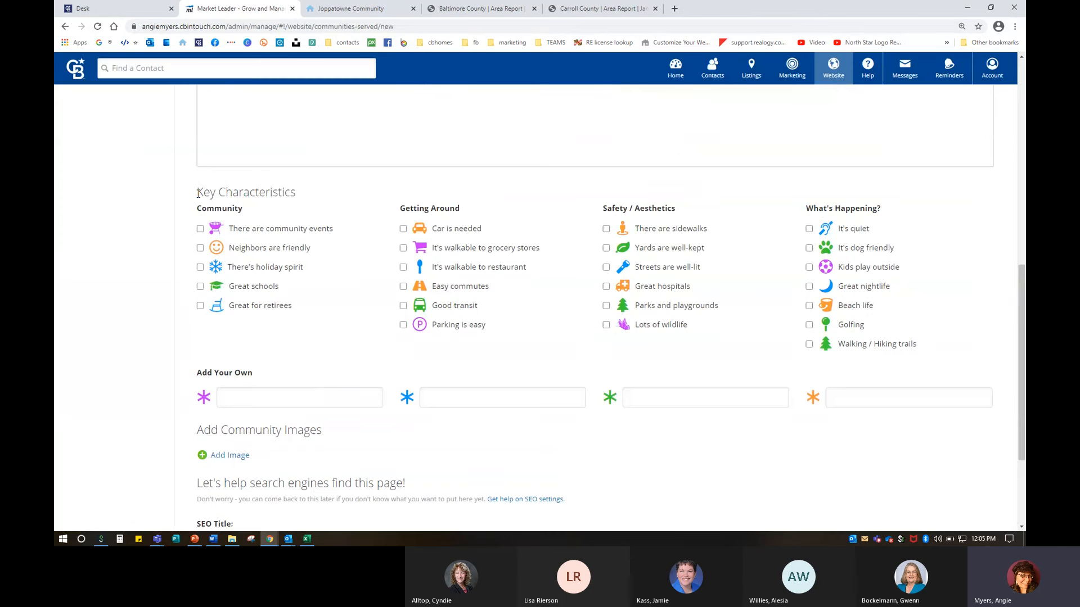
Mark the new community as Great for retirees in its key characteristics and review the remaining SEO fields
left_click_drag(198, 192, 338, 192)
left_click(372, 309)
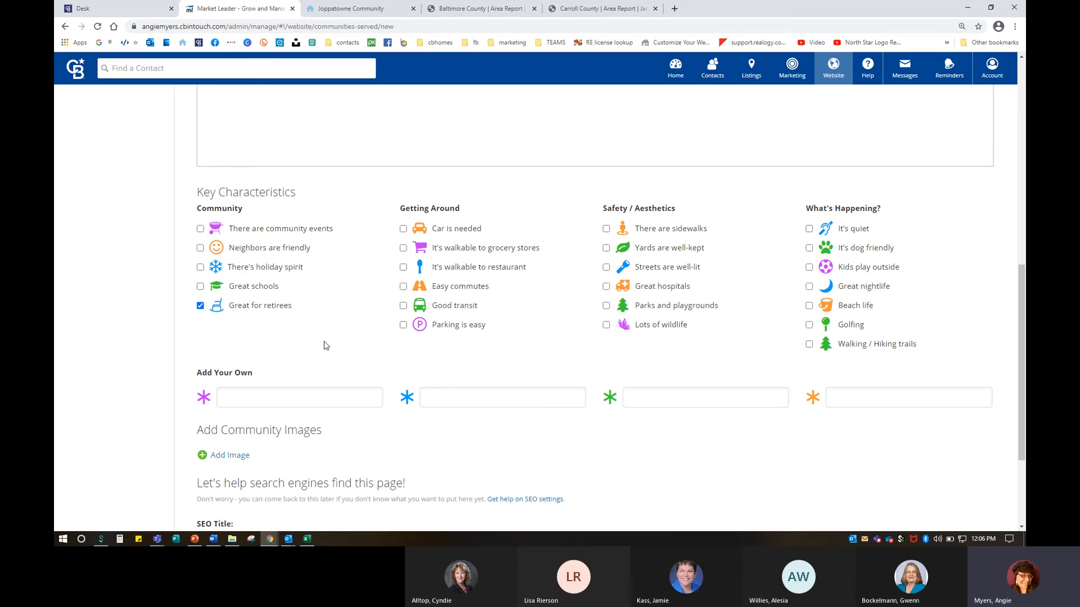
scroll(386, 460, "down", 3)
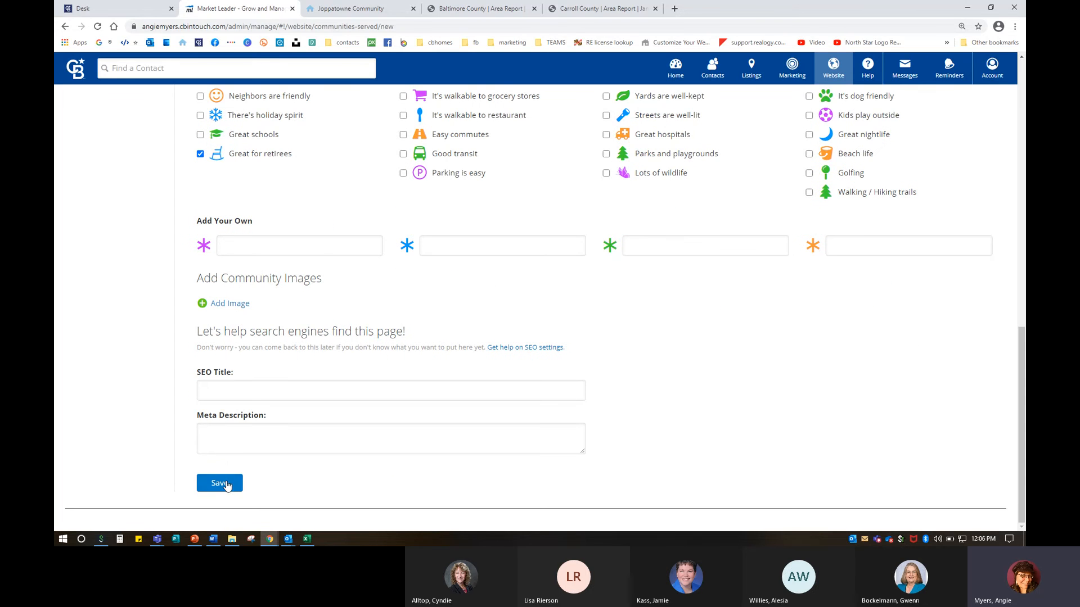
Check how the main image summary and About the Neighborhood characteristics appear on the live Joppatowne 21085 page
left_click(365, 9)
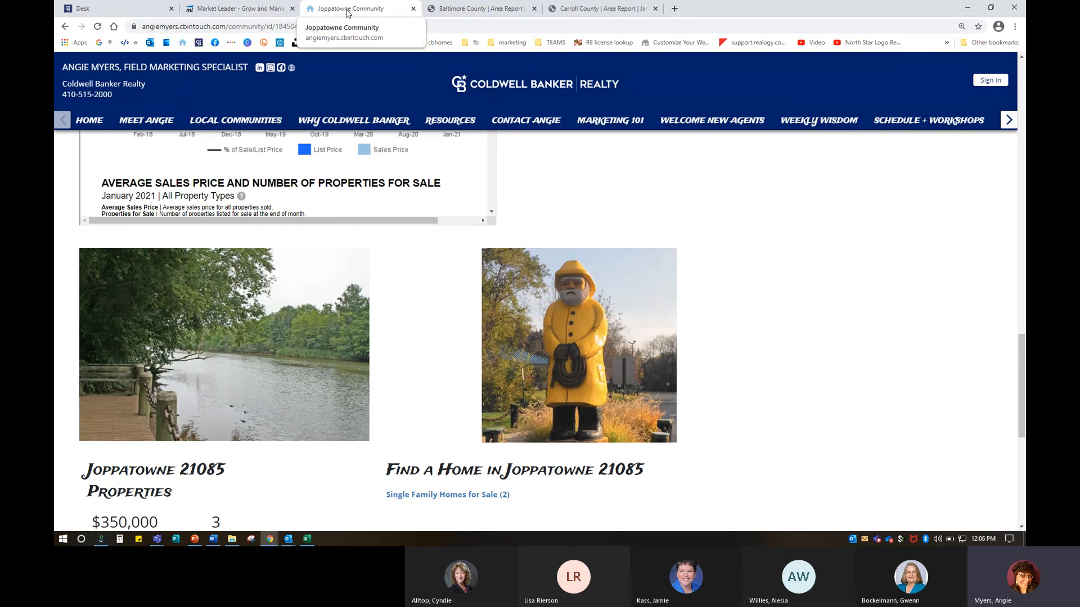
scroll(1024, 77, "up", 2)
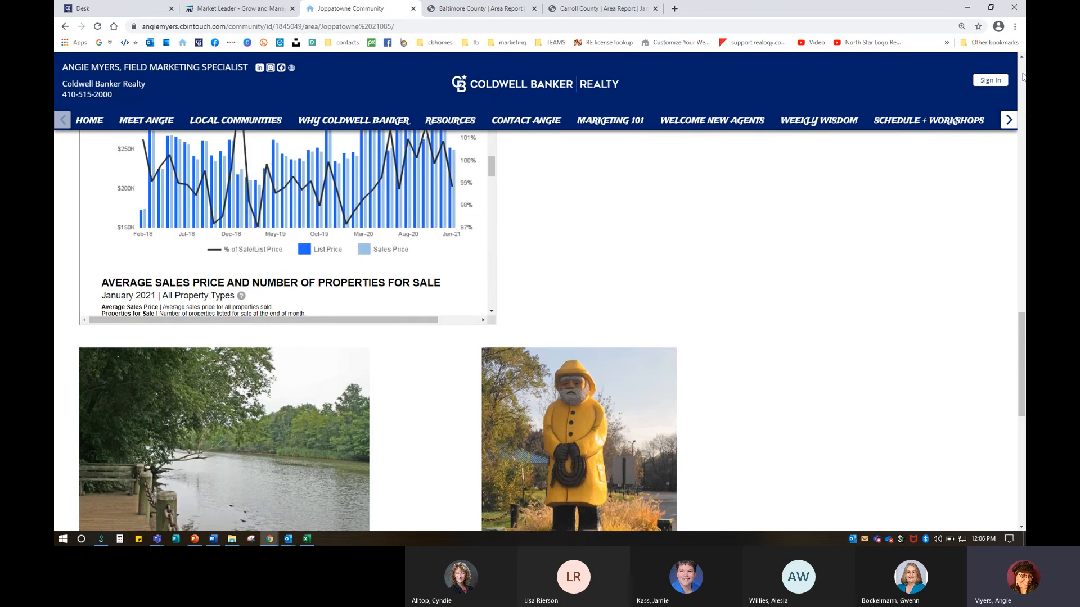
scroll(1023, 77, "up", 15)
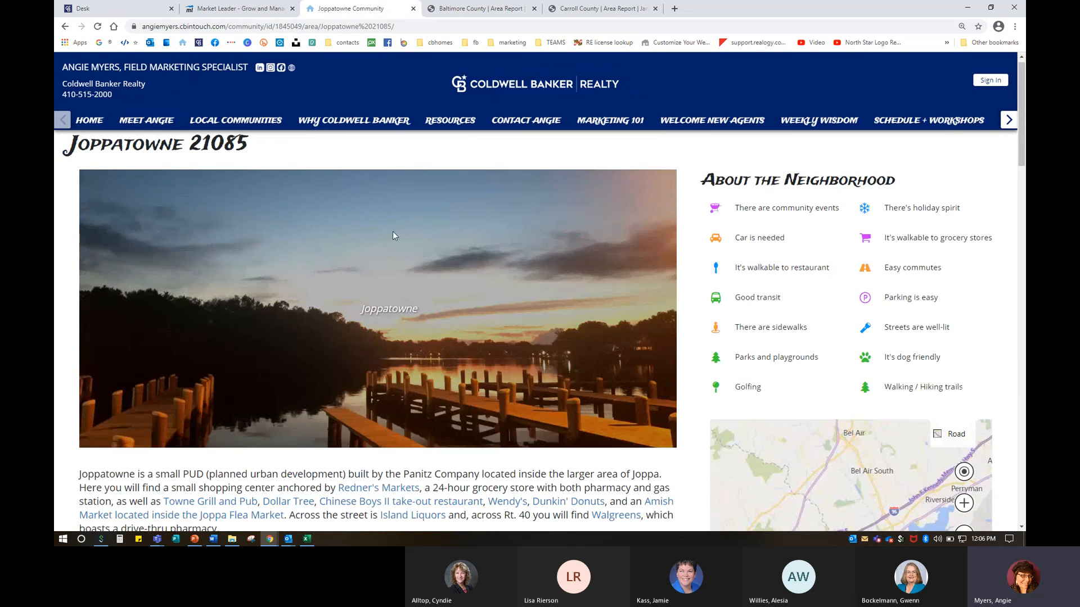
Leave the unsaved Towson 21204 community form and open the website's Pages and Menus settings
left_click(240, 9)
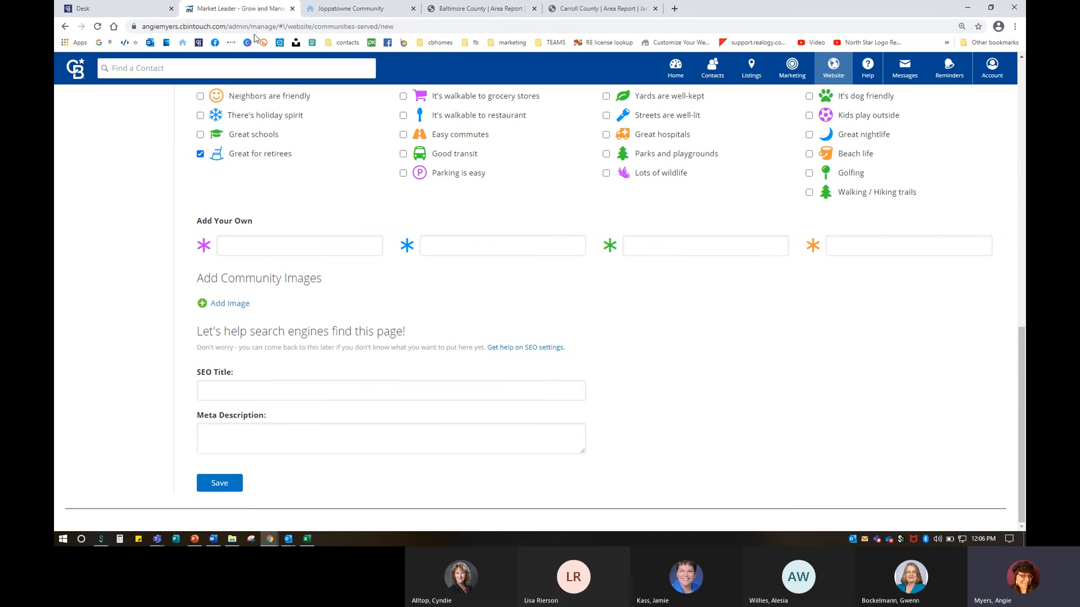
scroll(190, 332, "up", 12)
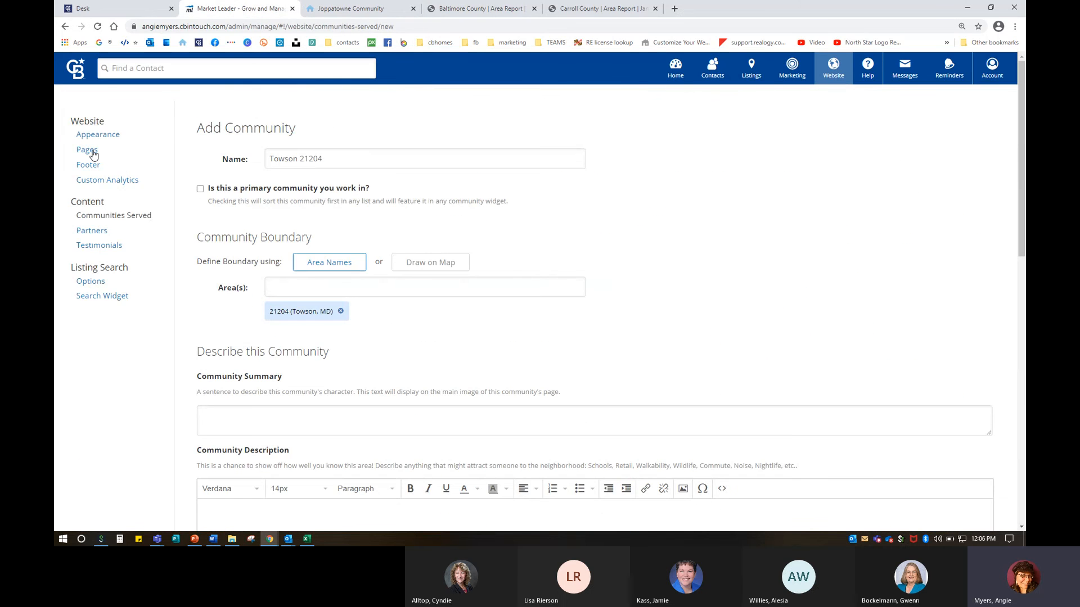
left_click(87, 150)
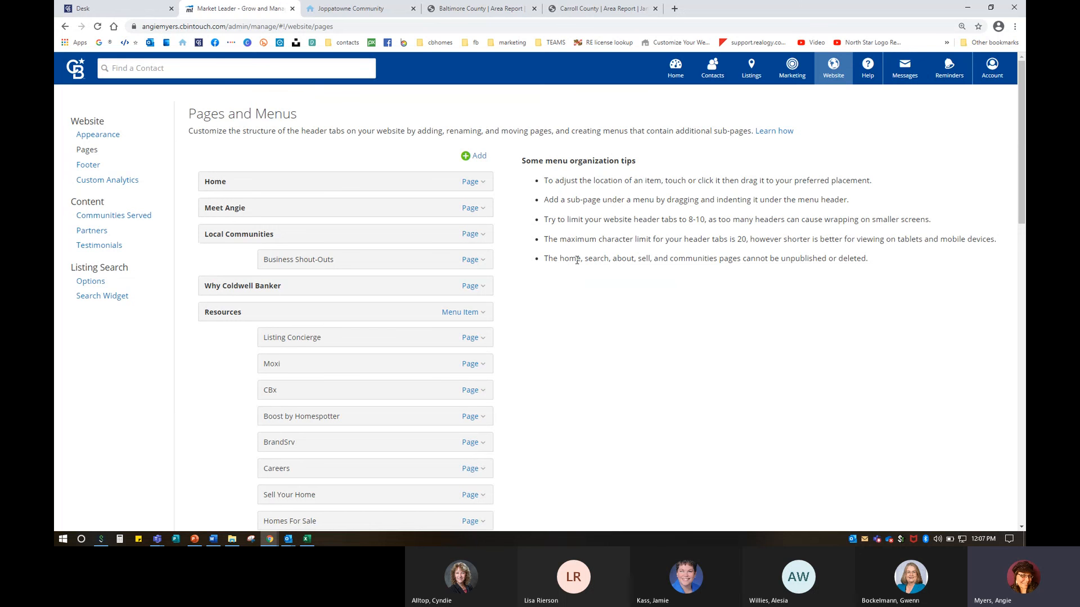
View the live website's home page at the default zoom, and return to the Pages and Menus settings
left_click(354, 8)
key("ctrl+0")
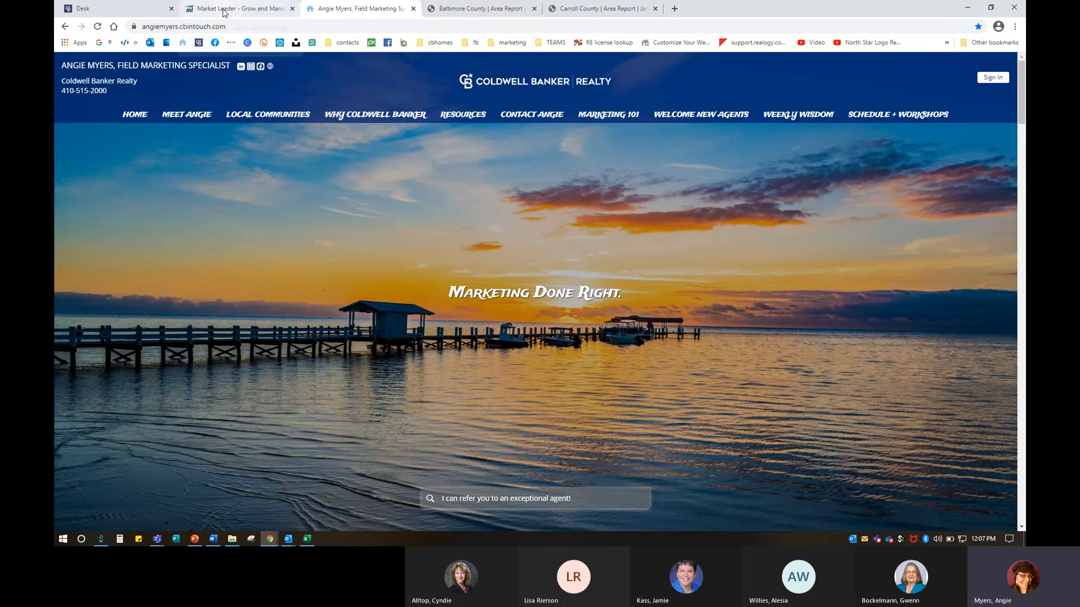
left_click(225, 9)
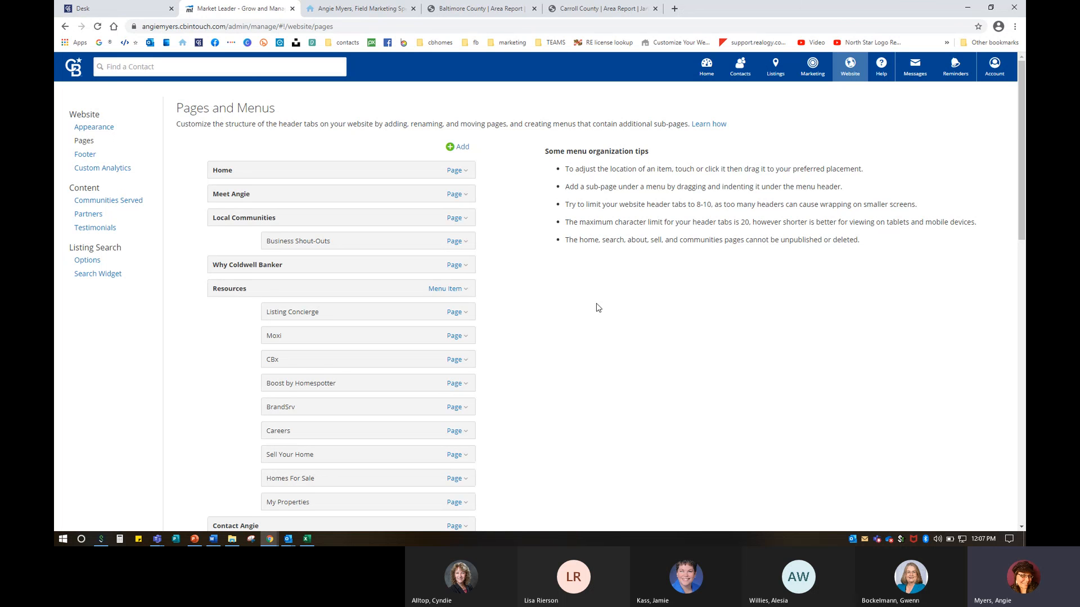
Switch to the Teams meeting window and stop sharing the screen
left_click(158, 540)
left_click(231, 481)
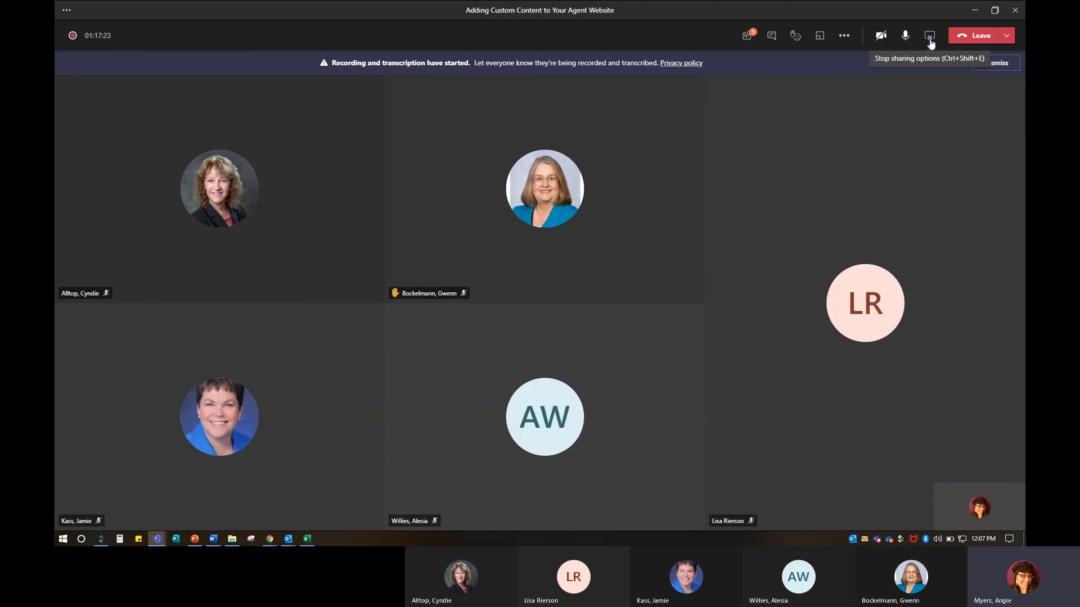
left_click(931, 36)
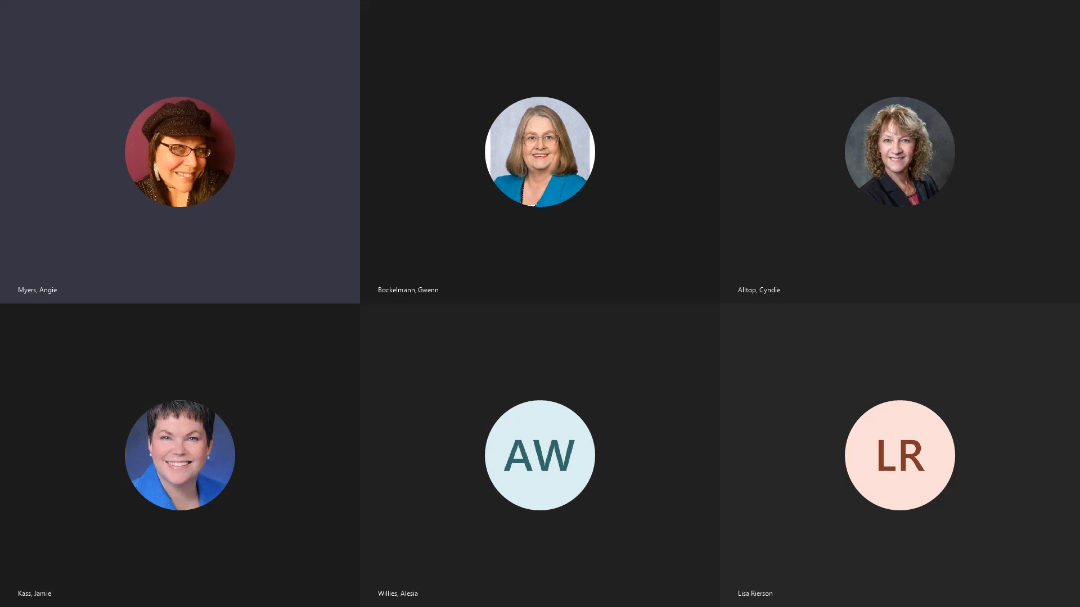